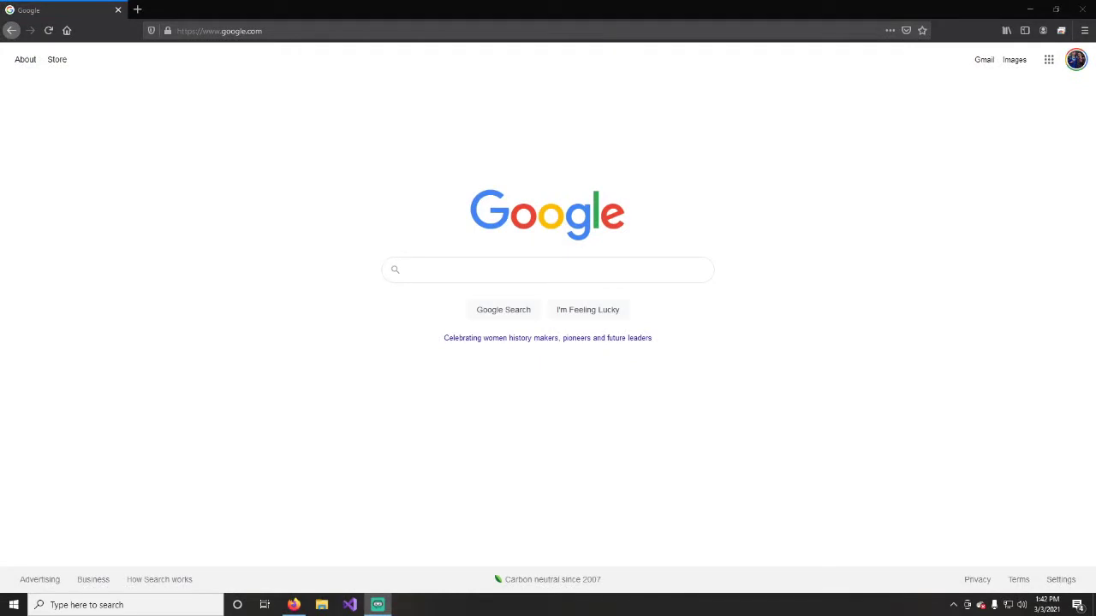
Enter iowaworkforcedevelopment.gov in the Firefox address bar in place of the Google page.
{"action": "left_click", "coordinate": [260, 31]}
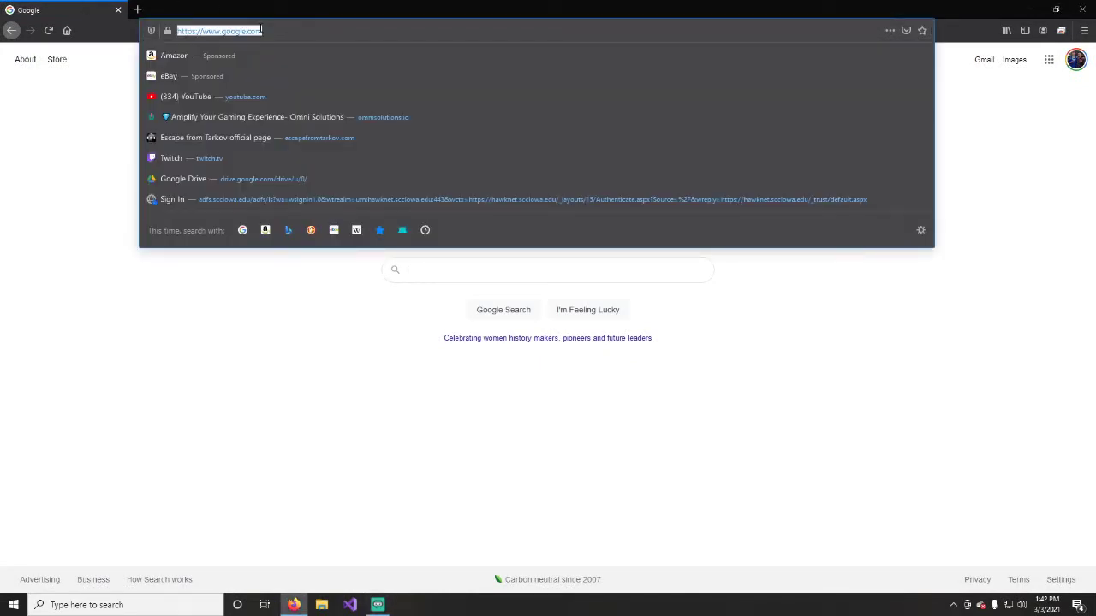
{"action": "type", "text": "iowaw"}
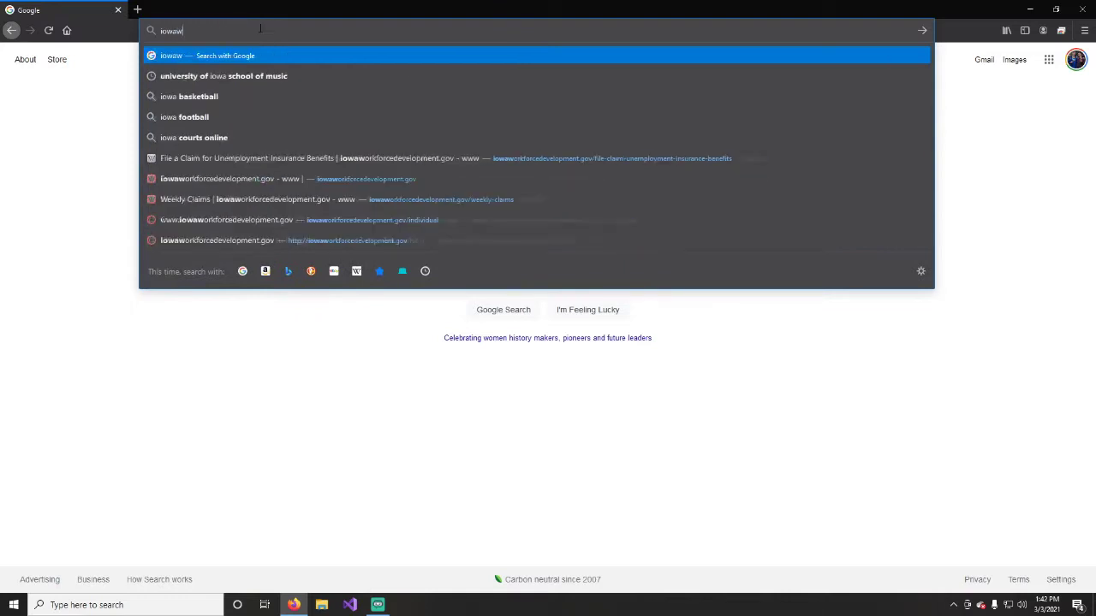
{"action": "type", "text": "orkforcedevelopment.gov"}
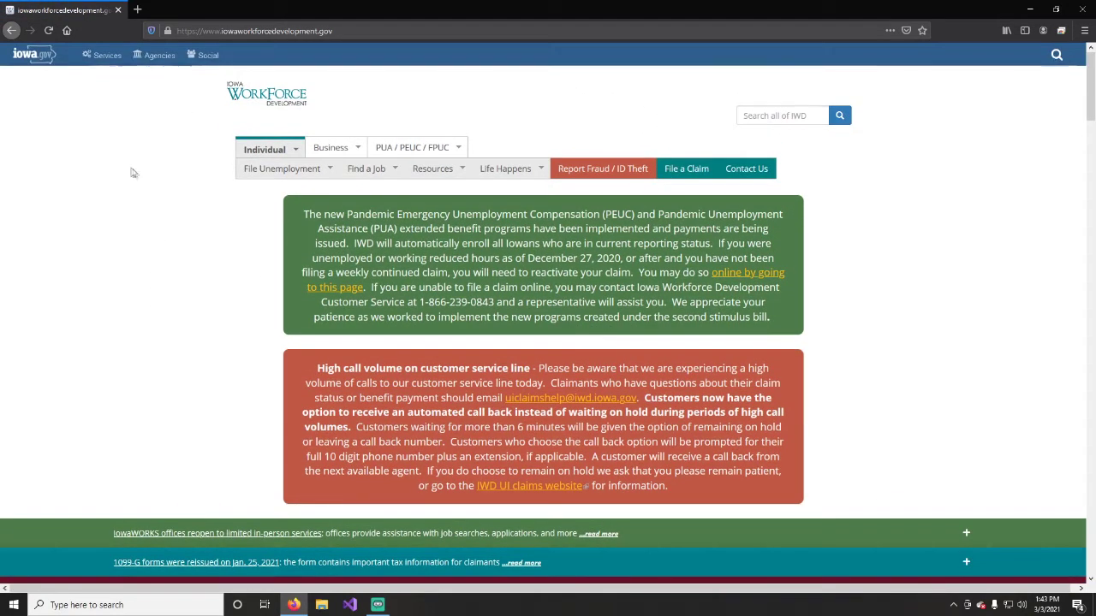
Go through the File Unemployment menu to the File a Claim for Unemployment Insurance Benefits page.
{"action": "left_click", "coordinate": [329, 171]}
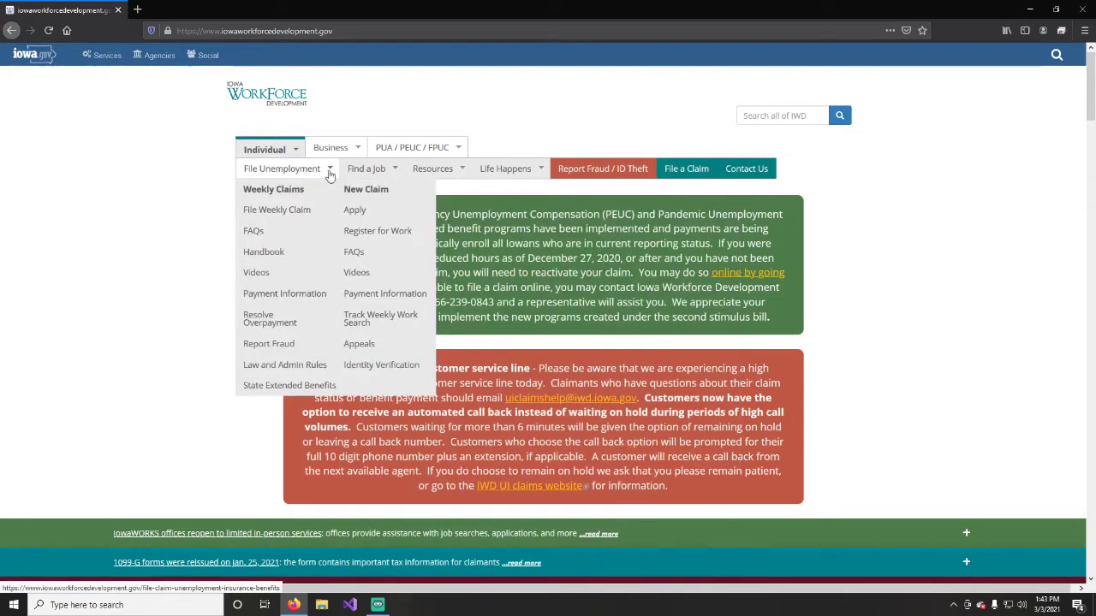
{"action": "left_click", "coordinate": [278, 171]}
{"action": "mouse_move", "coordinate": [306, 171]}
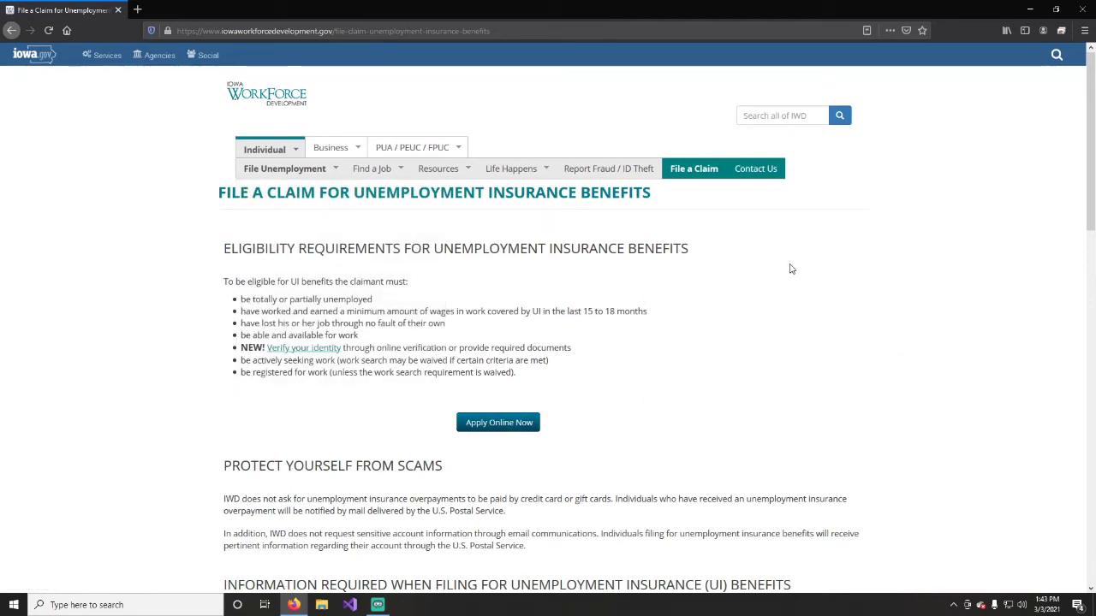
{"action": "left_click", "coordinate": [497, 423]}
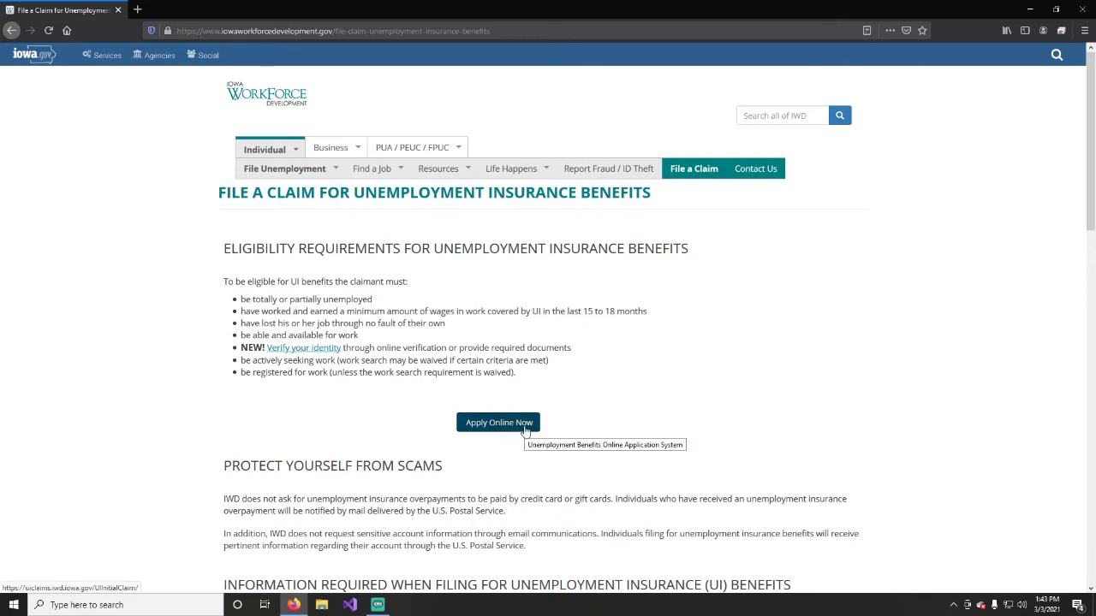
Open the online application login page, try Register New User, then cancel back to sign-in.
{"action": "left_click", "coordinate": [526, 428]}
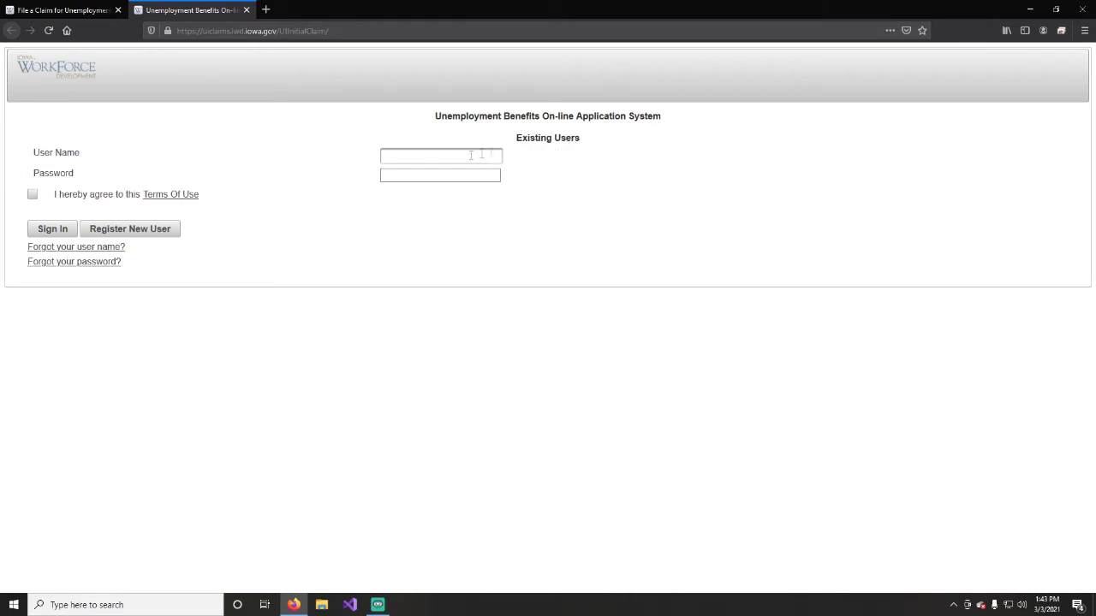
{"action": "left_click", "coordinate": [137, 232]}
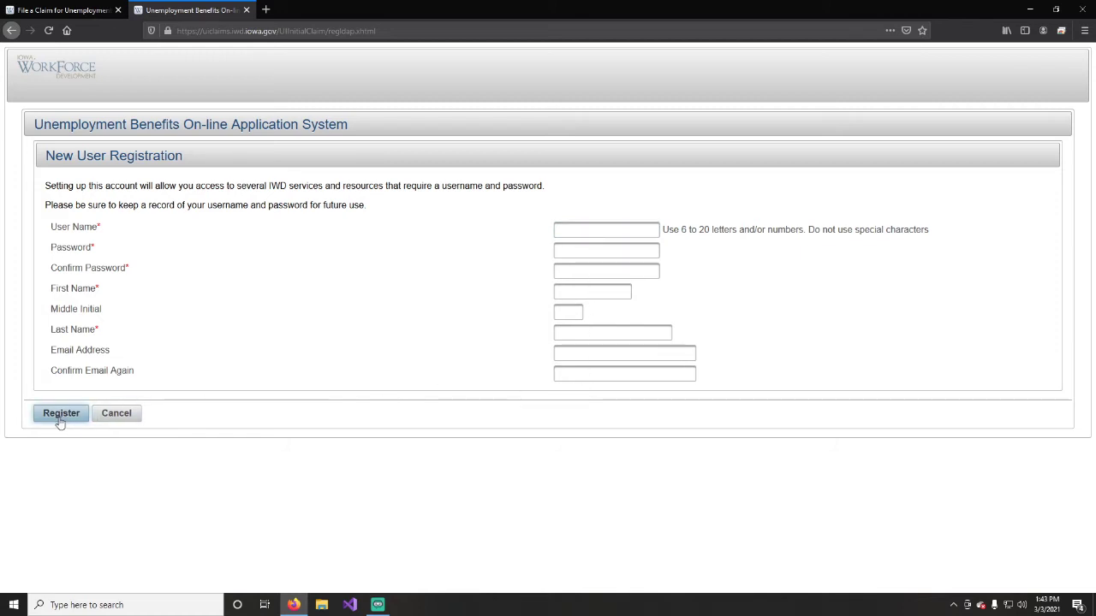
{"action": "left_click", "coordinate": [117, 413]}
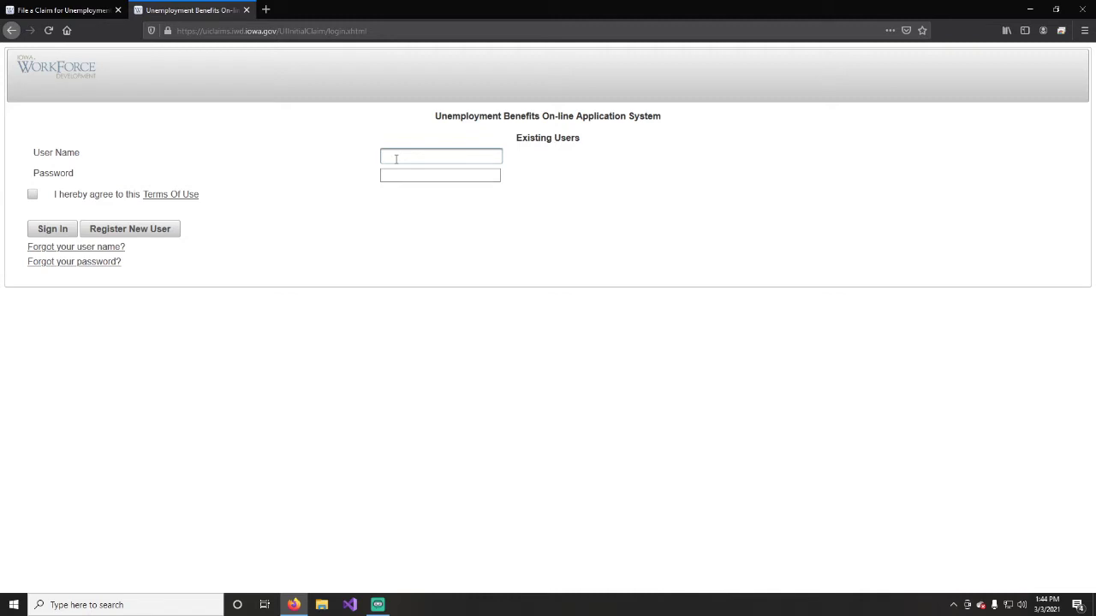
Sign in with the claimant's user name and password, agreeing to the terms and declining Firefox's save prompt.
{"action": "left_click", "coordinate": [395, 158]}
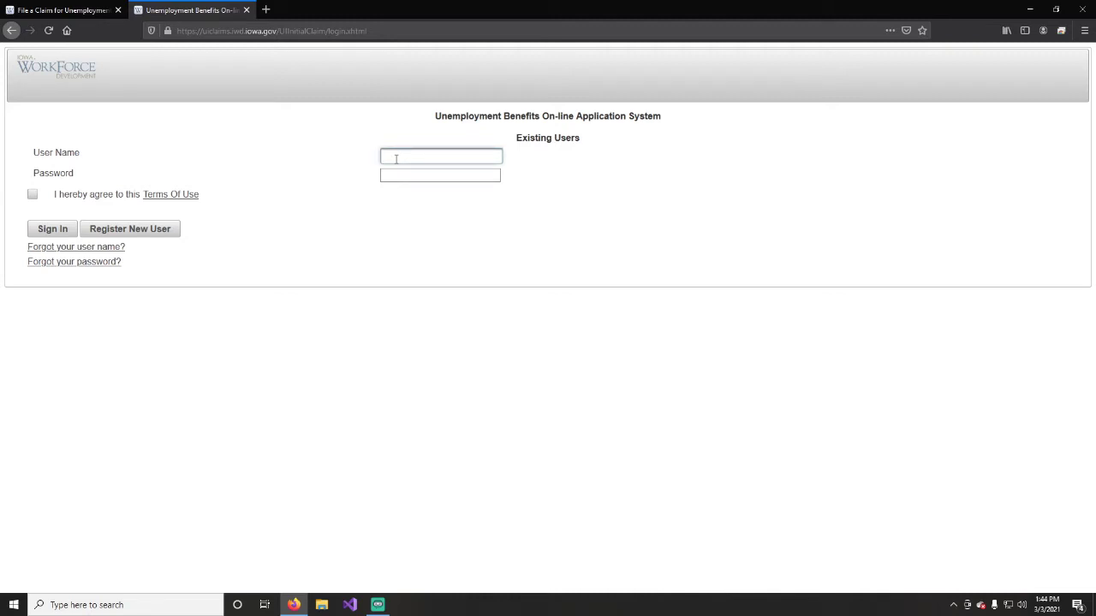
{"action": "key", "text": "Tab"}
{"action": "type", "text": "•••••••••••"}
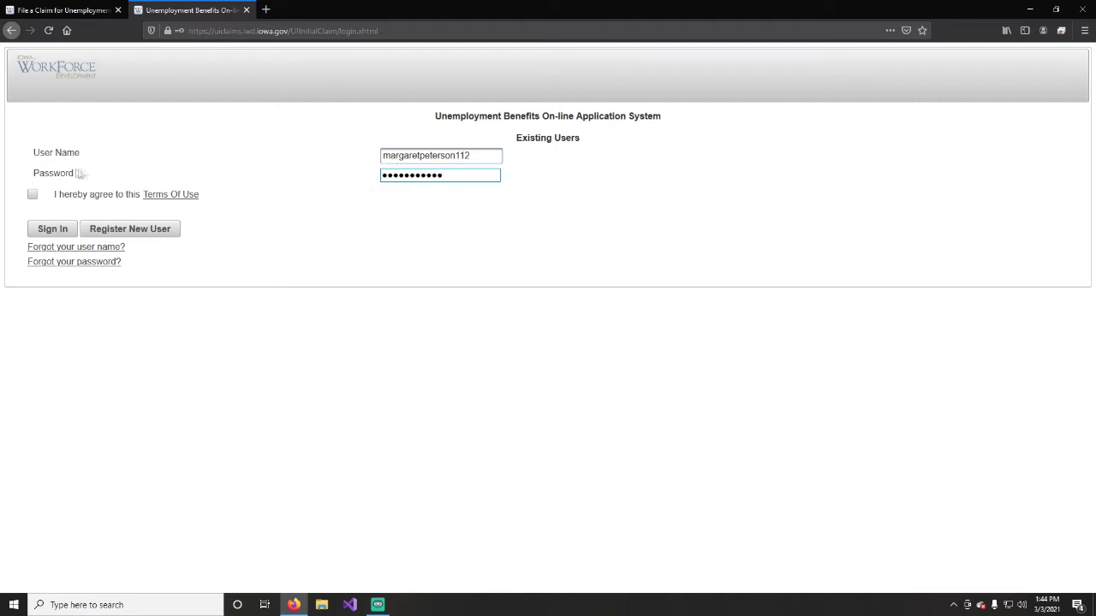
{"action": "left_click", "coordinate": [32, 195]}
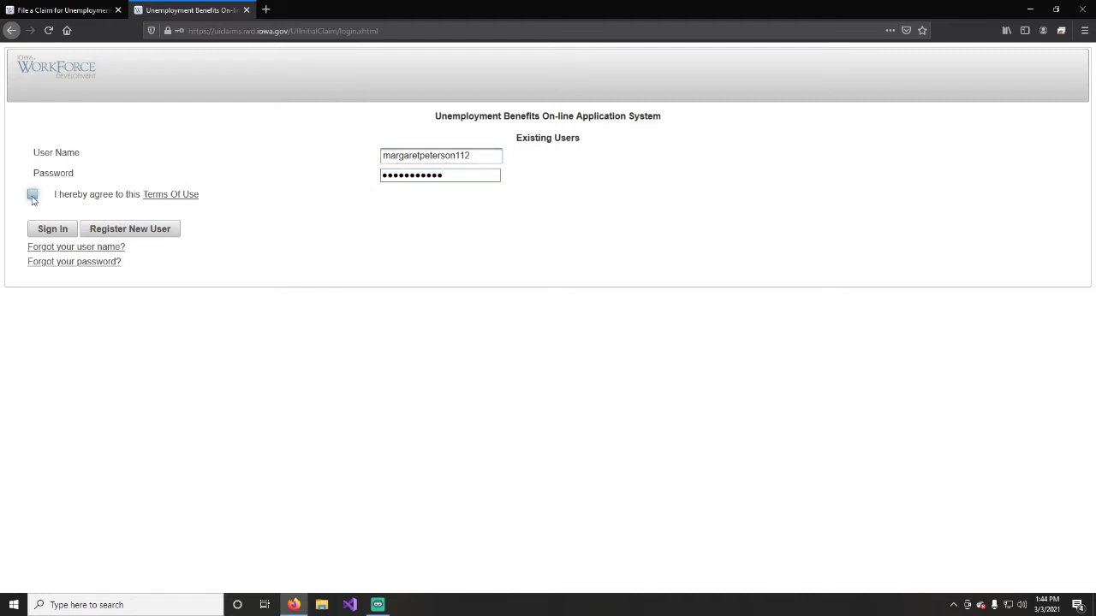
{"action": "left_click", "coordinate": [58, 232]}
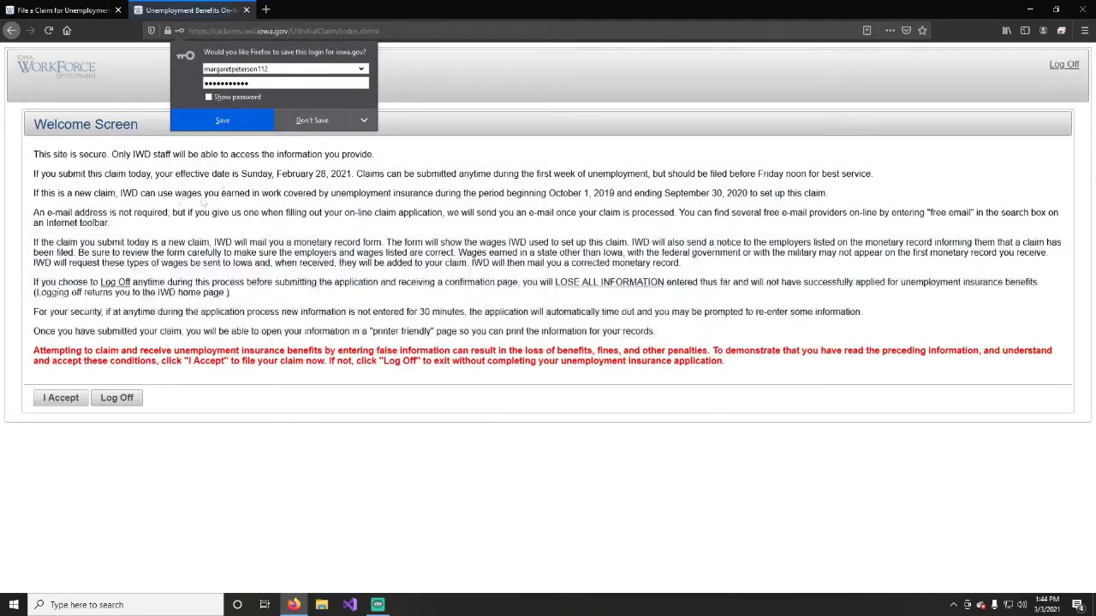
{"action": "left_click", "coordinate": [332, 122]}
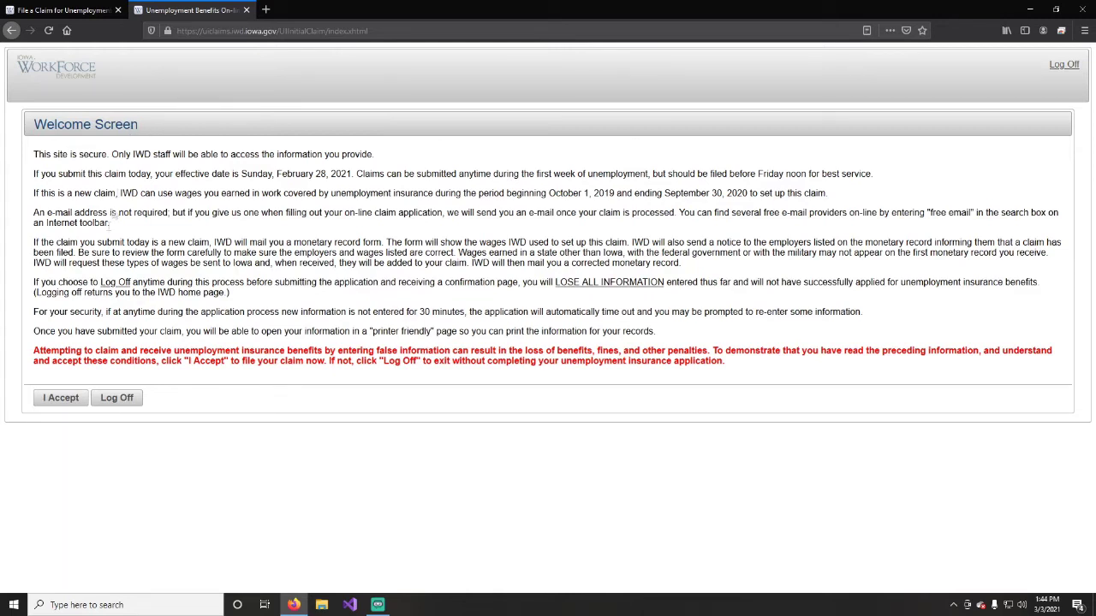
Accept the claim terms and enter the claimant's first and last name.
{"action": "left_click", "coordinate": [59, 399]}
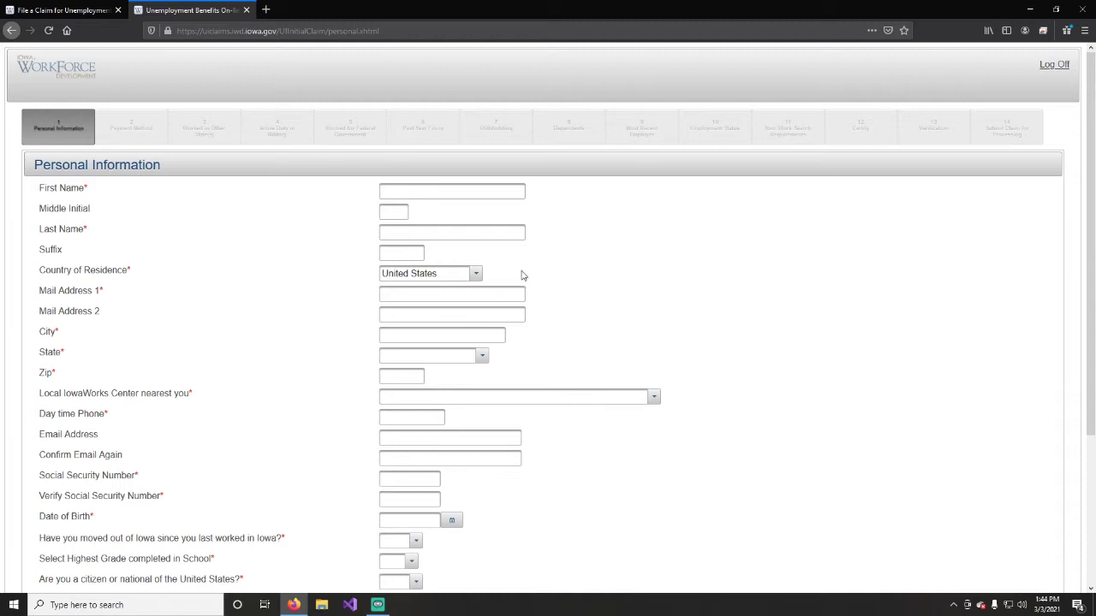
{"action": "scroll", "coordinate": [522, 275], "scroll_direction": "down", "scroll_amount": 5}
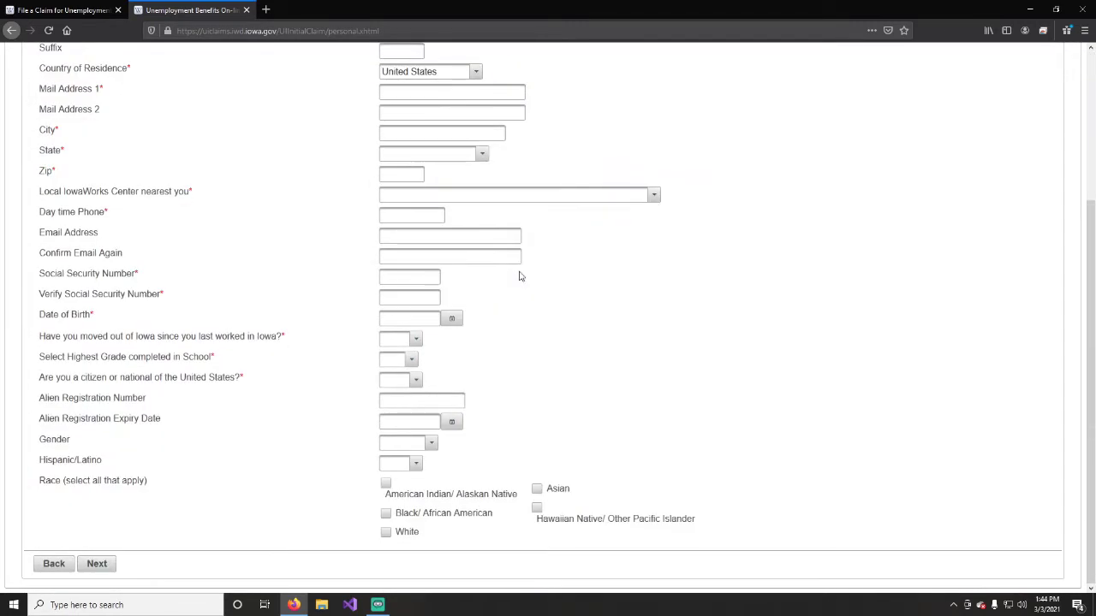
{"action": "scroll", "coordinate": [483, 287], "scroll_direction": "up", "scroll_amount": 5}
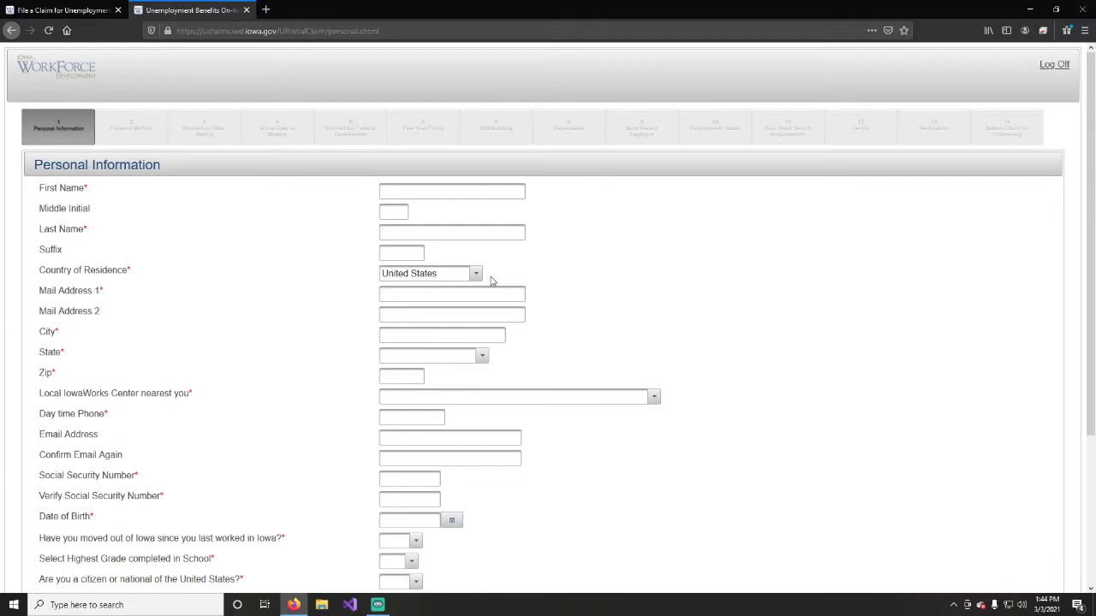
{"action": "left_click", "coordinate": [496, 186]}
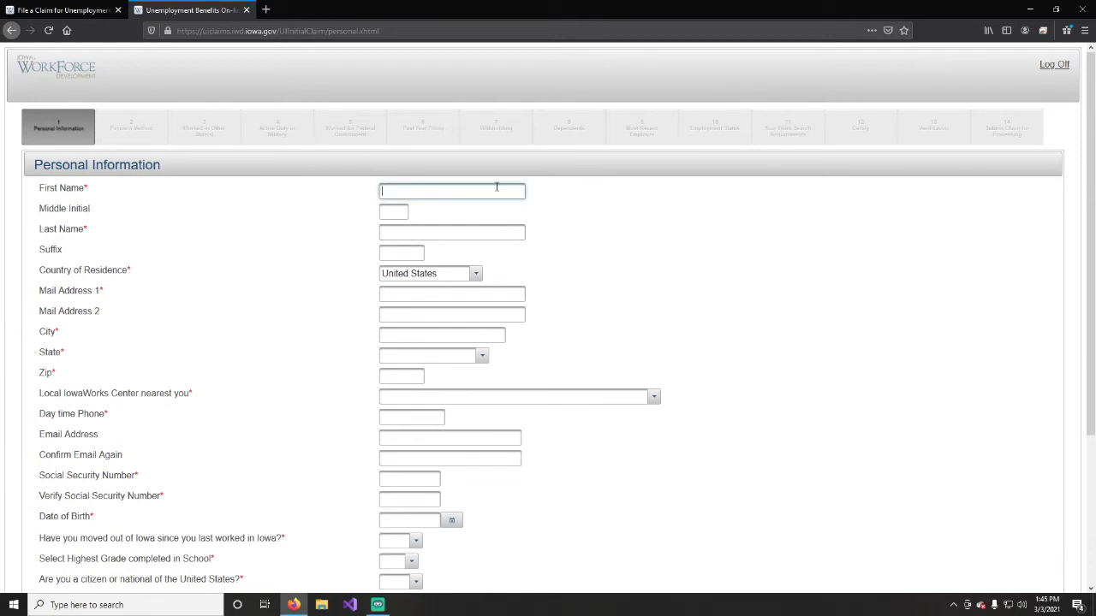
{"action": "key", "text": "Tab"}
{"action": "key", "text": "Tab"}
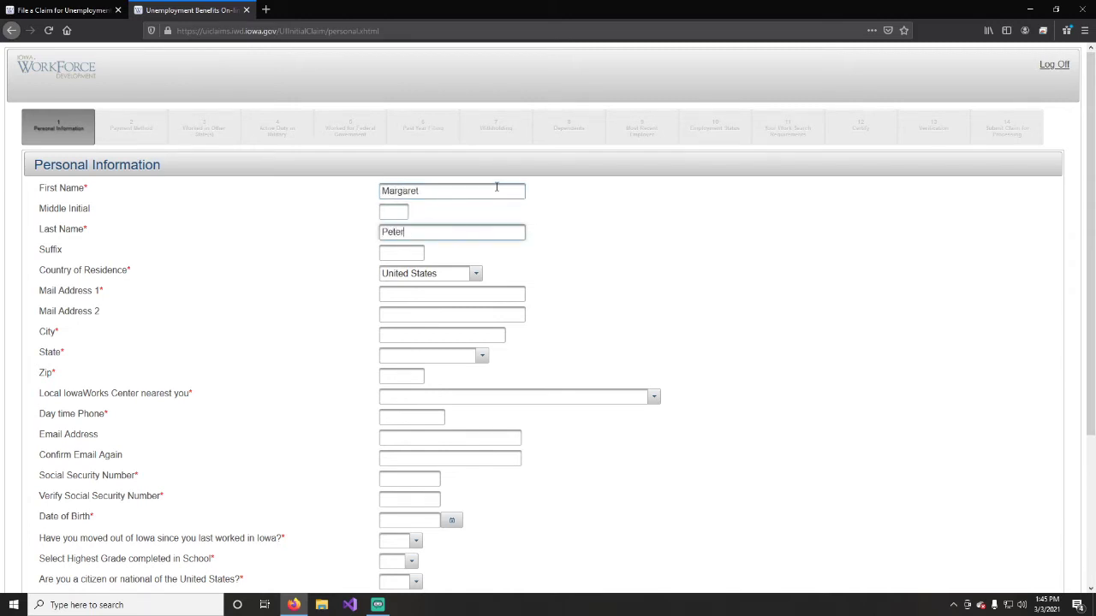
{"action": "key", "text": "Tab"}
{"action": "key", "text": "Tab"}
{"action": "key", "text": "Tab"}
Enter the mailing address and city, choose Iowa as State, and fill in the zip code.
{"action": "type", "text": "123"}
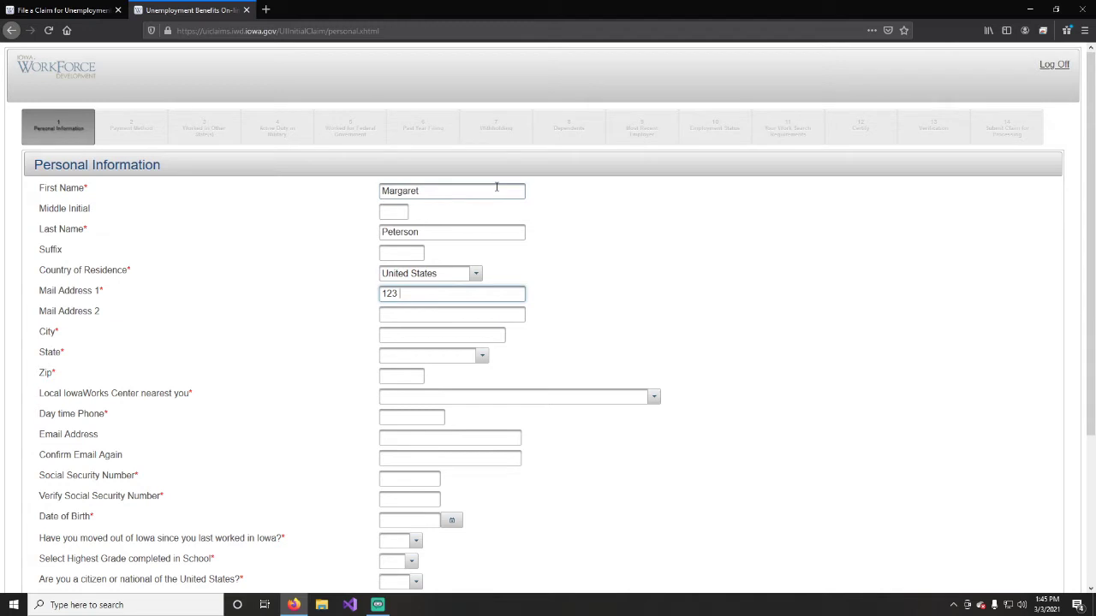
{"action": "type", "text": " Main S"}
{"action": "key", "text": "Tab"}
{"action": "key", "text": "Tab"}
{"action": "type", "text": "Faketow"}
{"action": "key", "text": "Tab"}
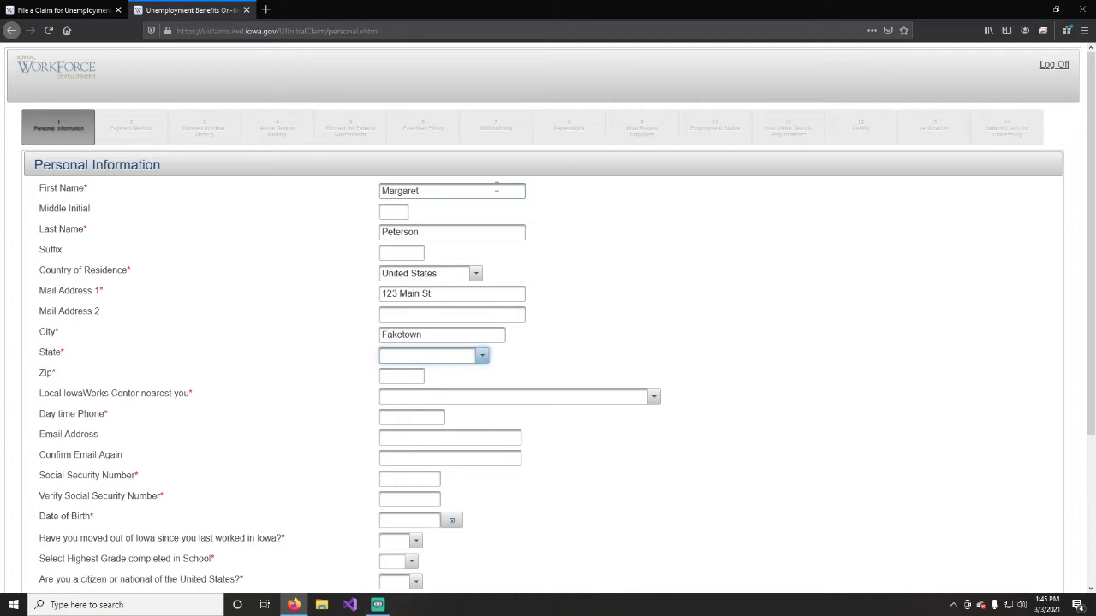
{"action": "left_click", "coordinate": [480, 355]}
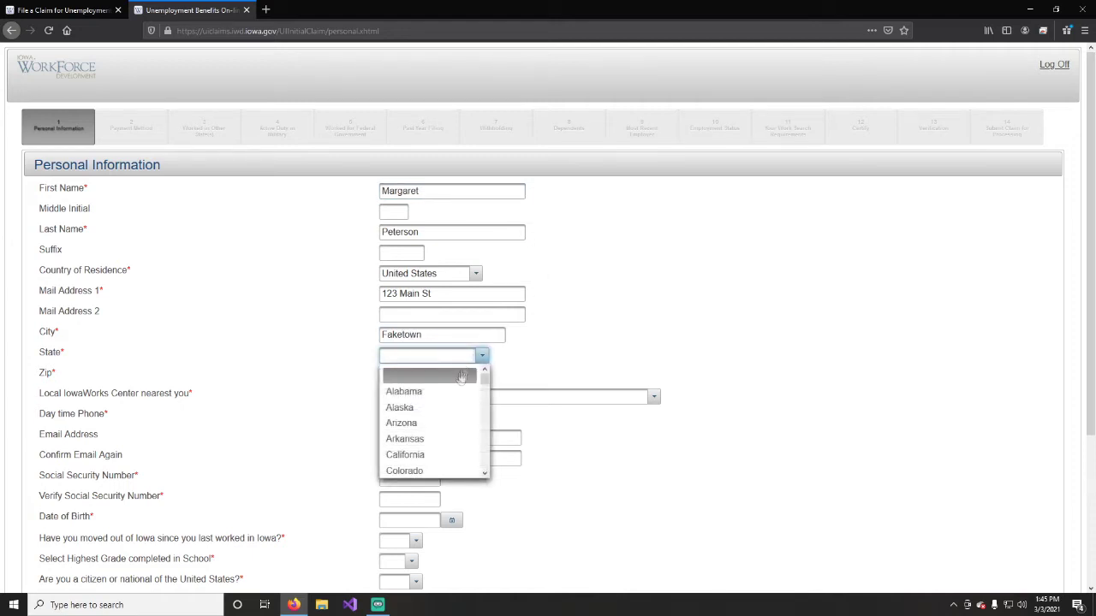
{"action": "scroll", "coordinate": [436, 402], "scroll_direction": "down", "scroll_amount": 10}
{"action": "scroll", "coordinate": [428, 411], "scroll_direction": "down", "scroll_amount": 5}
{"action": "scroll", "coordinate": [428, 410], "scroll_direction": "up", "scroll_amount": 7}
{"action": "scroll", "coordinate": [428, 411], "scroll_direction": "up", "scroll_amount": 5}
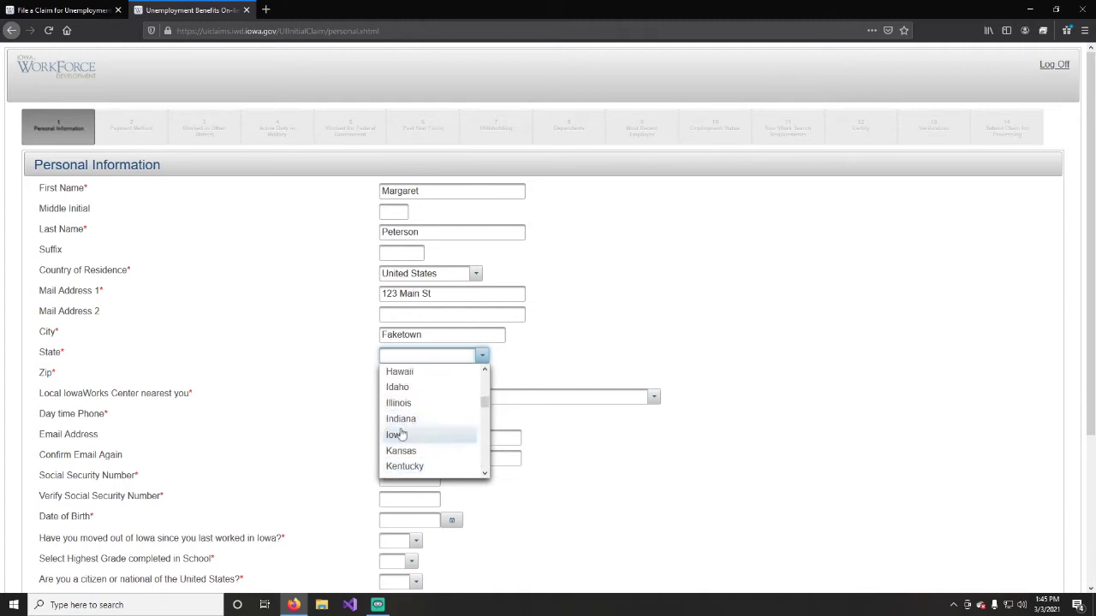
{"action": "left_click", "coordinate": [424, 433]}
{"action": "left_click", "coordinate": [392, 377]}
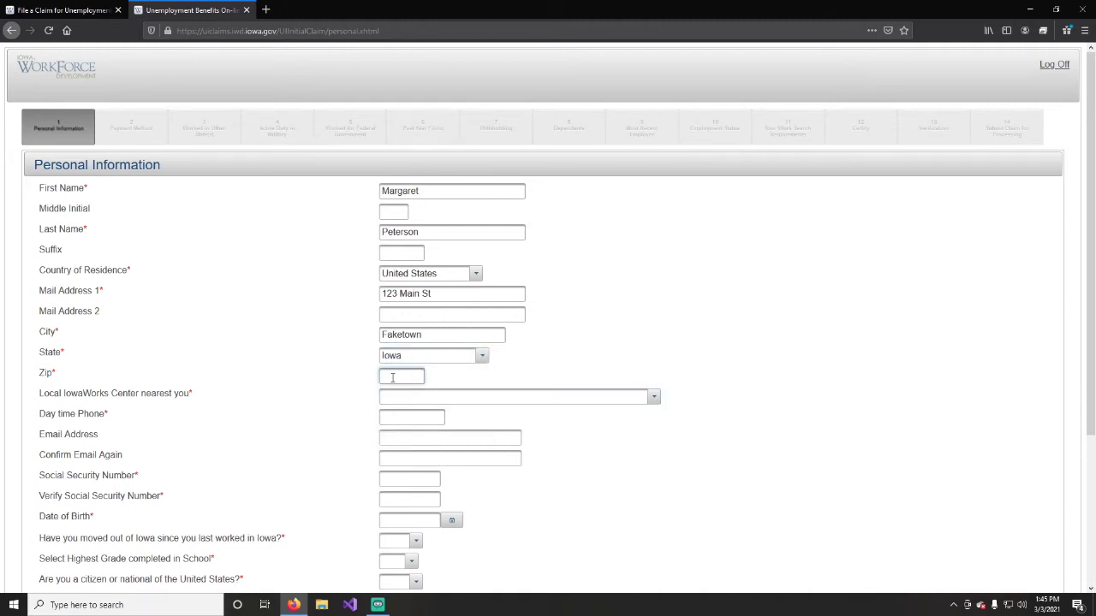
{"action": "type", "text": "12345"}
Choose BURLINGTON as the nearest IowaWorks Center.
{"action": "scroll", "coordinate": [401, 341], "scroll_direction": "down", "scroll_amount": 3}
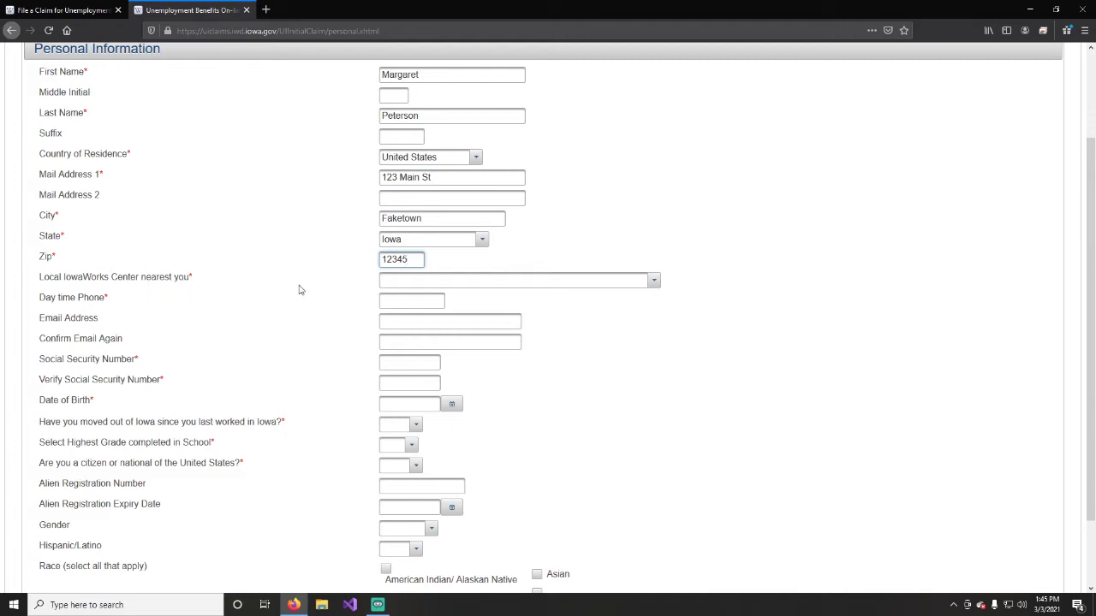
{"action": "left_click", "coordinate": [604, 282]}
{"action": "scroll", "coordinate": [457, 318], "scroll_direction": "down", "scroll_amount": 5}
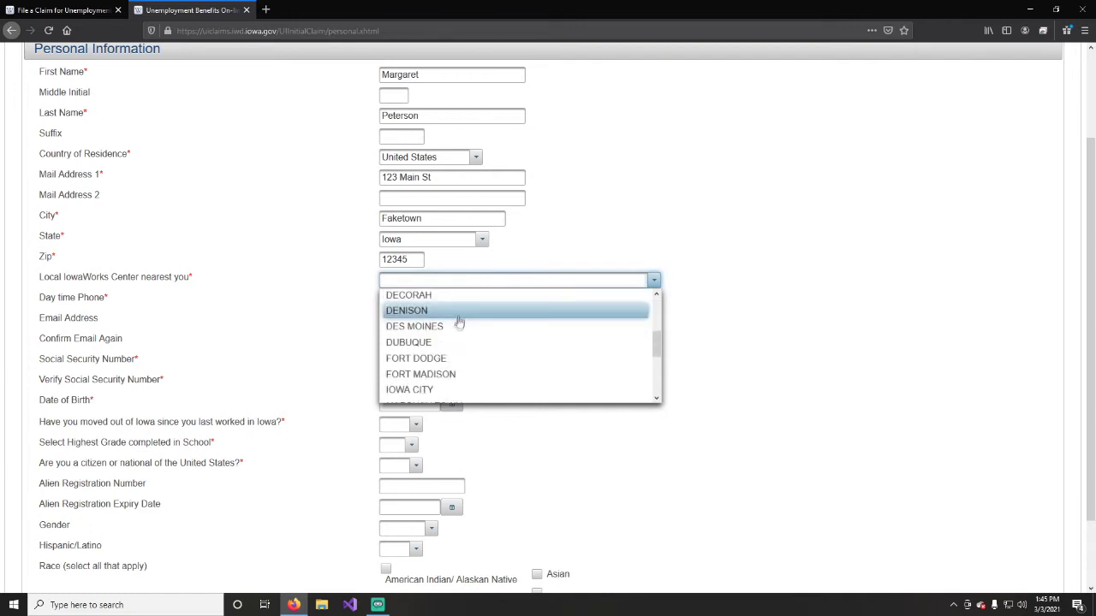
{"action": "scroll", "coordinate": [458, 335], "scroll_direction": "up", "scroll_amount": 7}
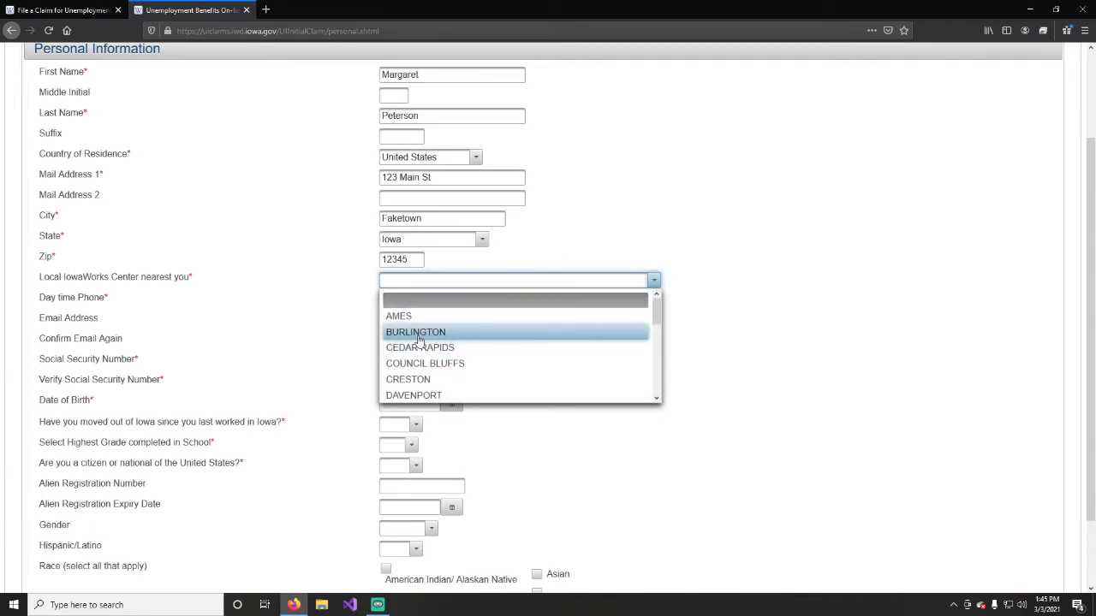
{"action": "left_click", "coordinate": [414, 339]}
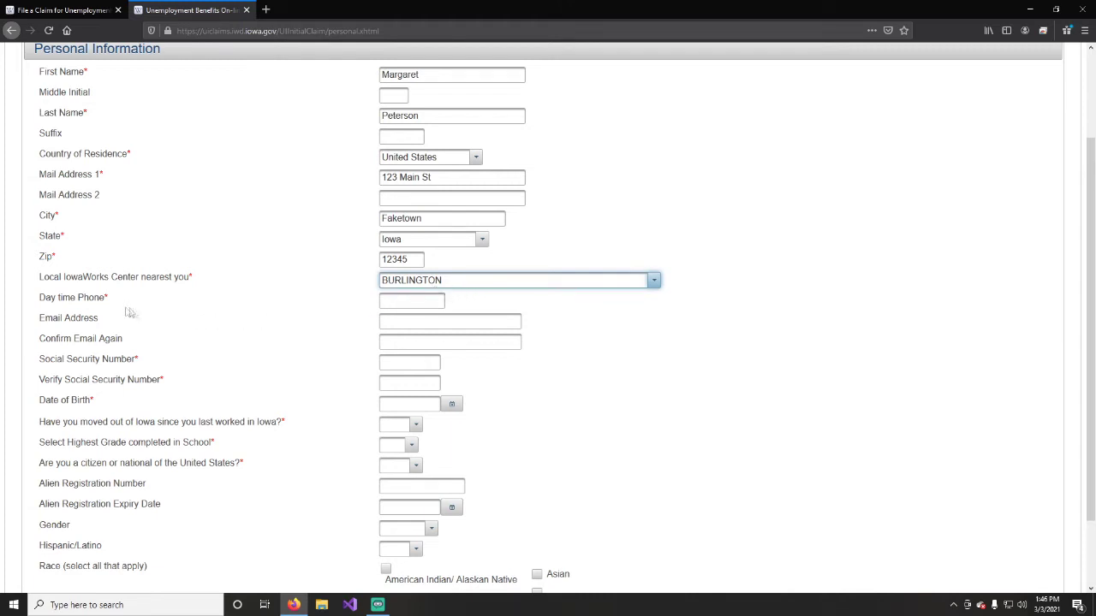
Fill in the daytime phone and the claimant's e-mail address, moving on to confirm the e-mail.
{"action": "left_click", "coordinate": [394, 301]}
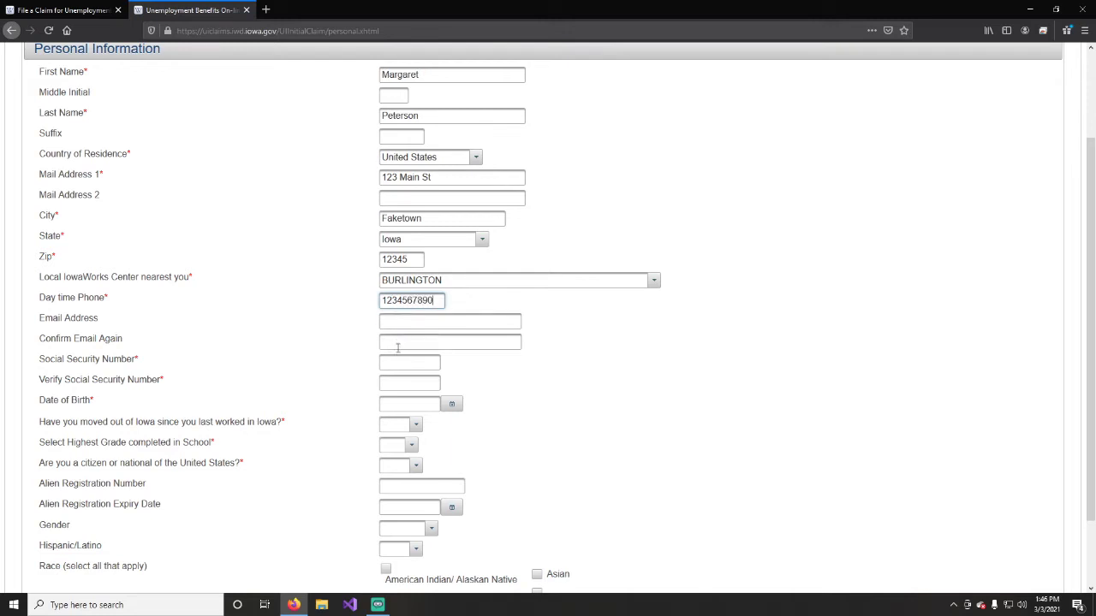
{"action": "left_click", "coordinate": [395, 322]}
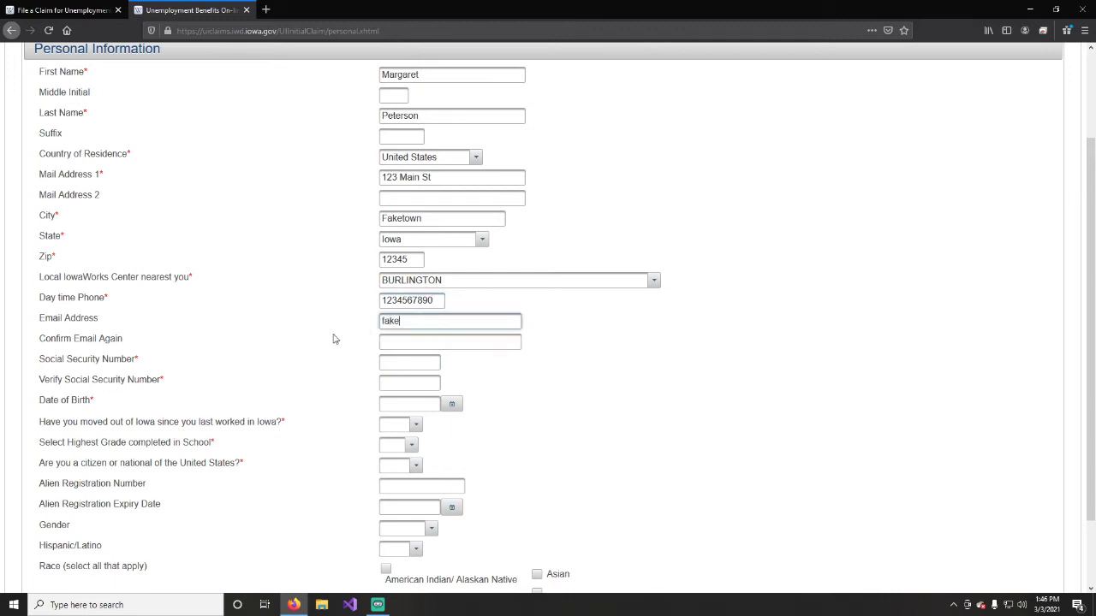
{"action": "type", "text": "fakeemail@gmail.com"}
{"action": "key", "text": "Tab"}
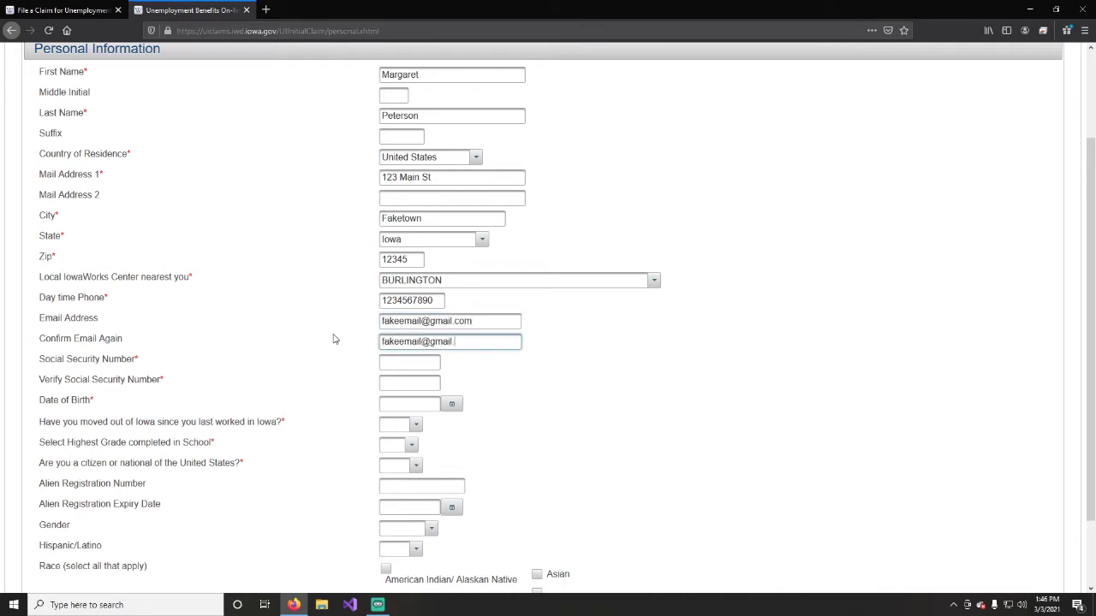
Enter and verify the Social Security number and set the birth date to 01/01/1964.
{"action": "key", "text": "Tab"}
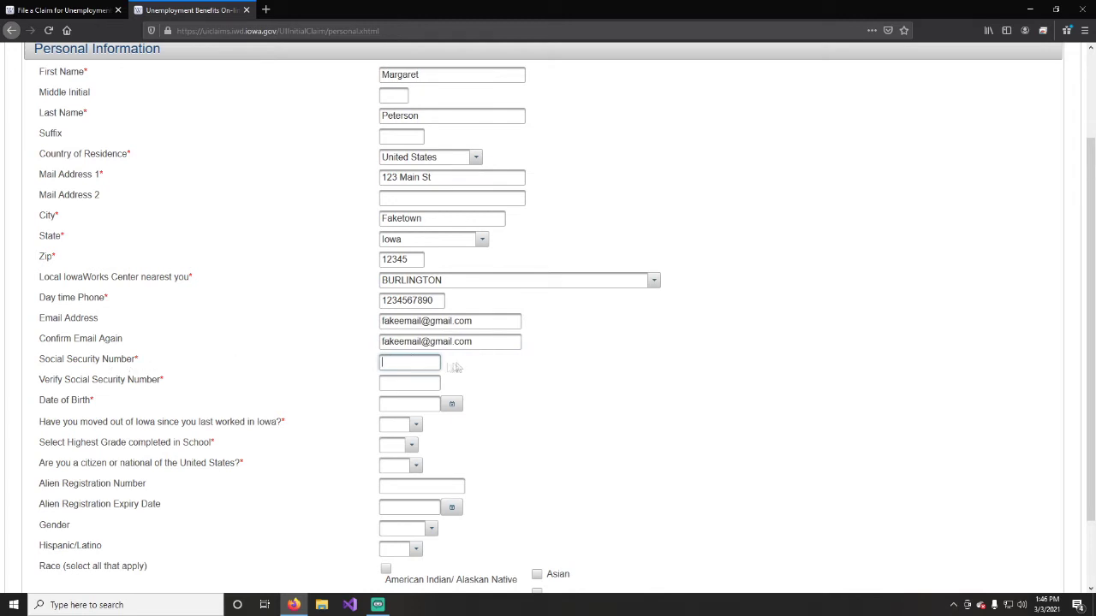
{"action": "scroll", "coordinate": [458, 362], "scroll_direction": "down", "scroll_amount": 1}
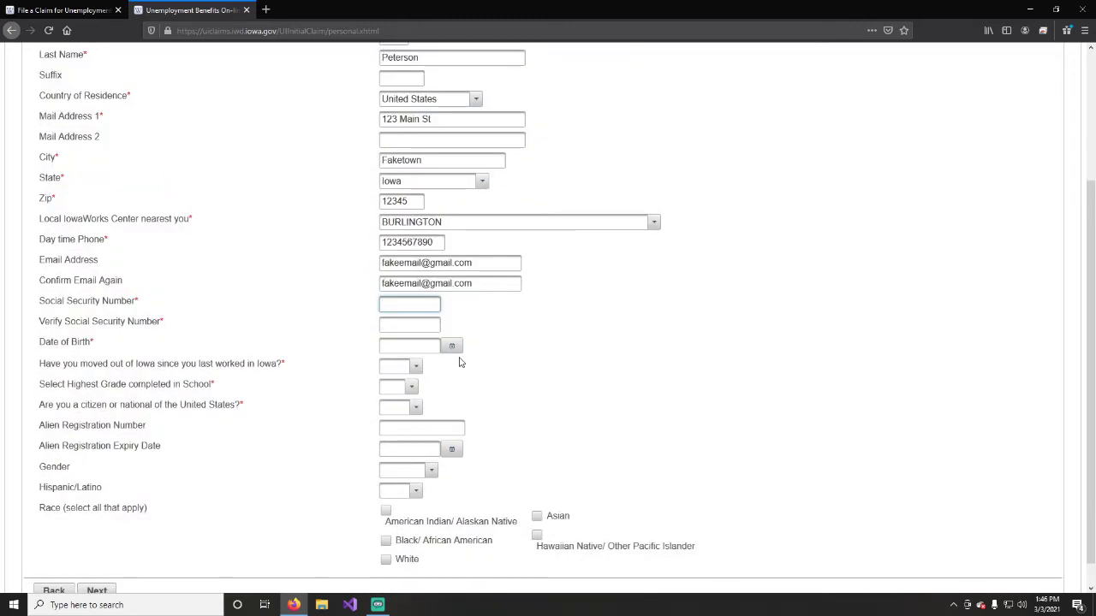
{"action": "type", "text": "12"}
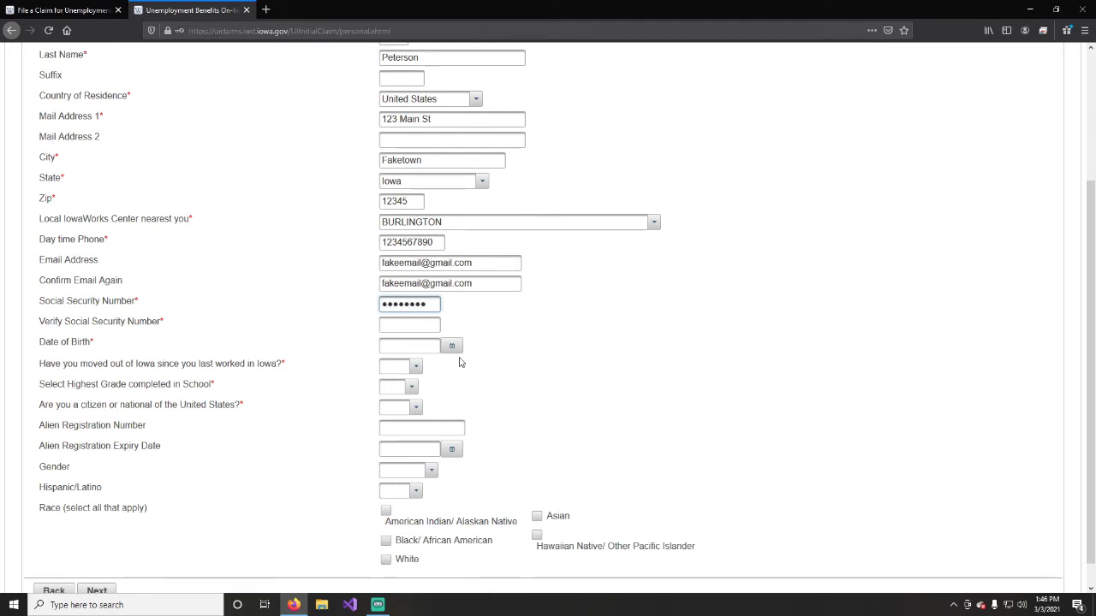
{"action": "left_click", "coordinate": [416, 325]}
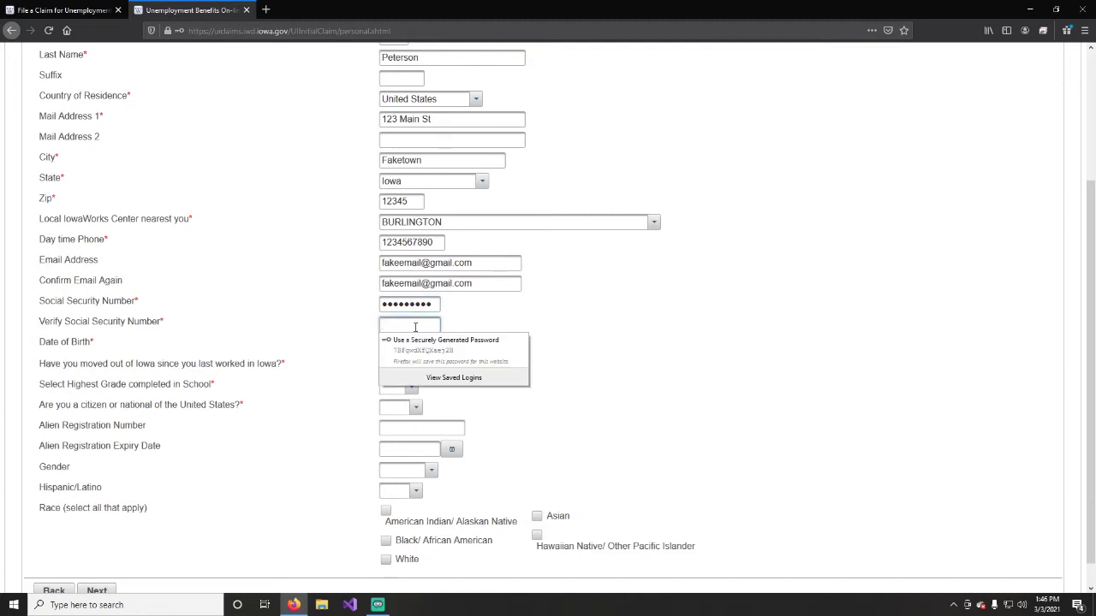
{"action": "type", "text": "123456789"}
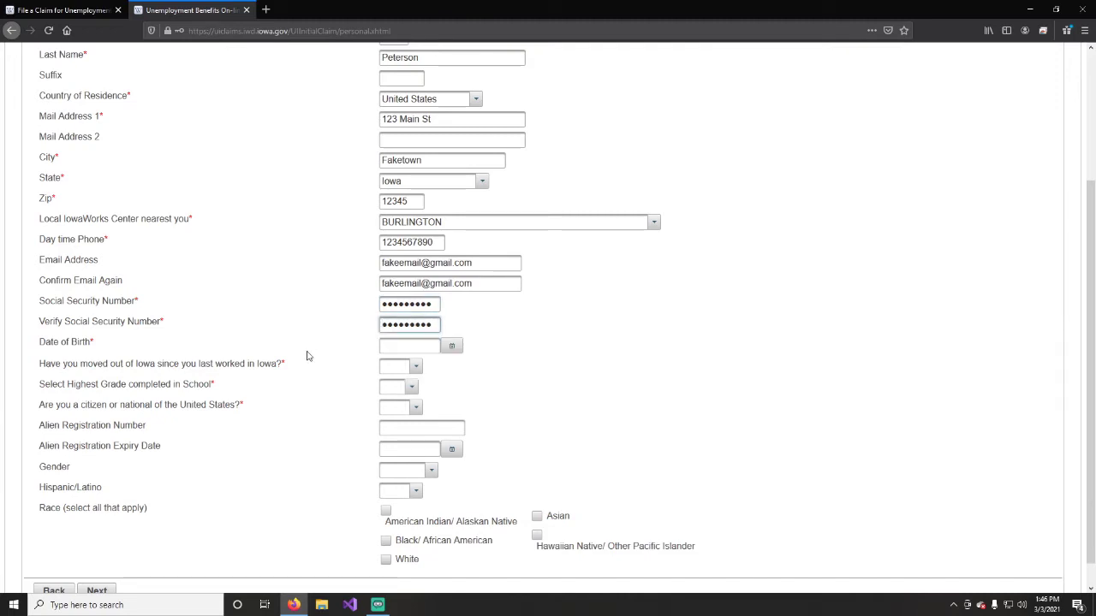
{"action": "left_click", "coordinate": [428, 345]}
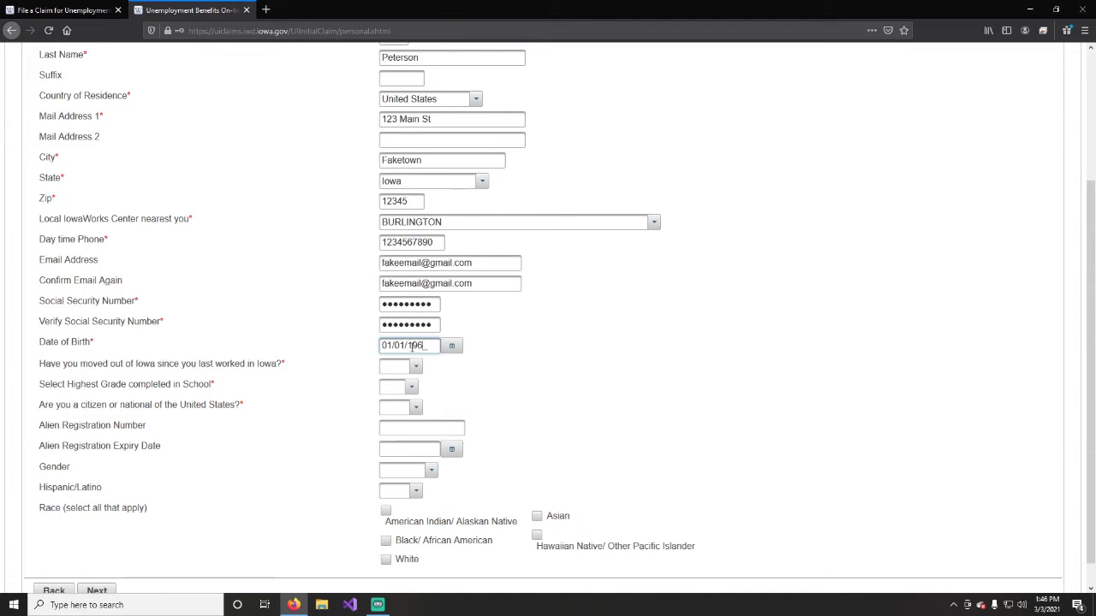
{"action": "left_click", "coordinate": [314, 407]}
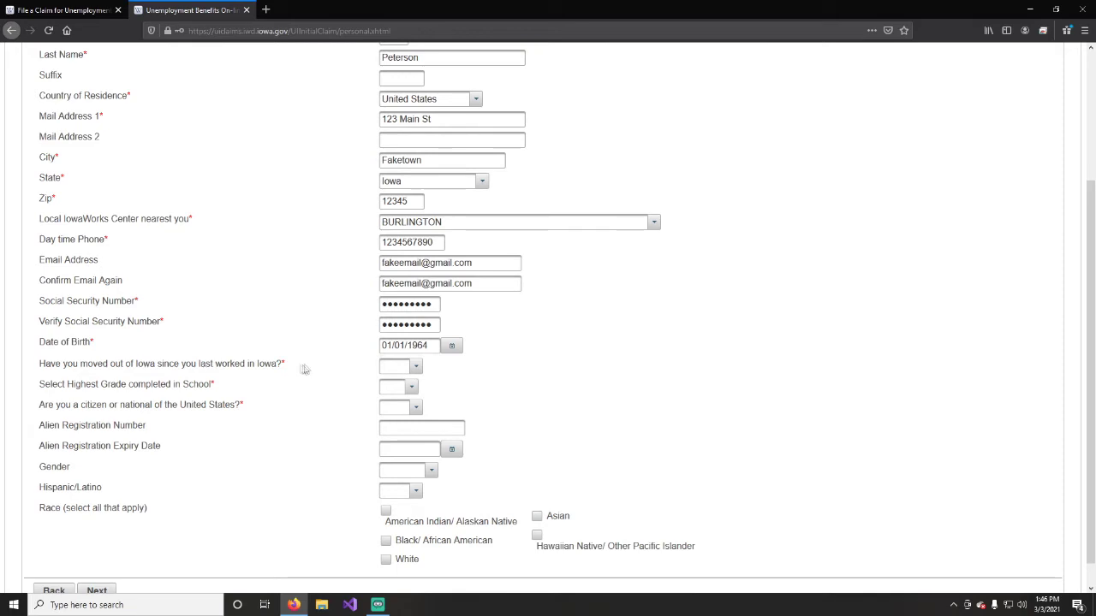
Answer No to having moved out of Iowa.
{"action": "left_click", "coordinate": [417, 366]}
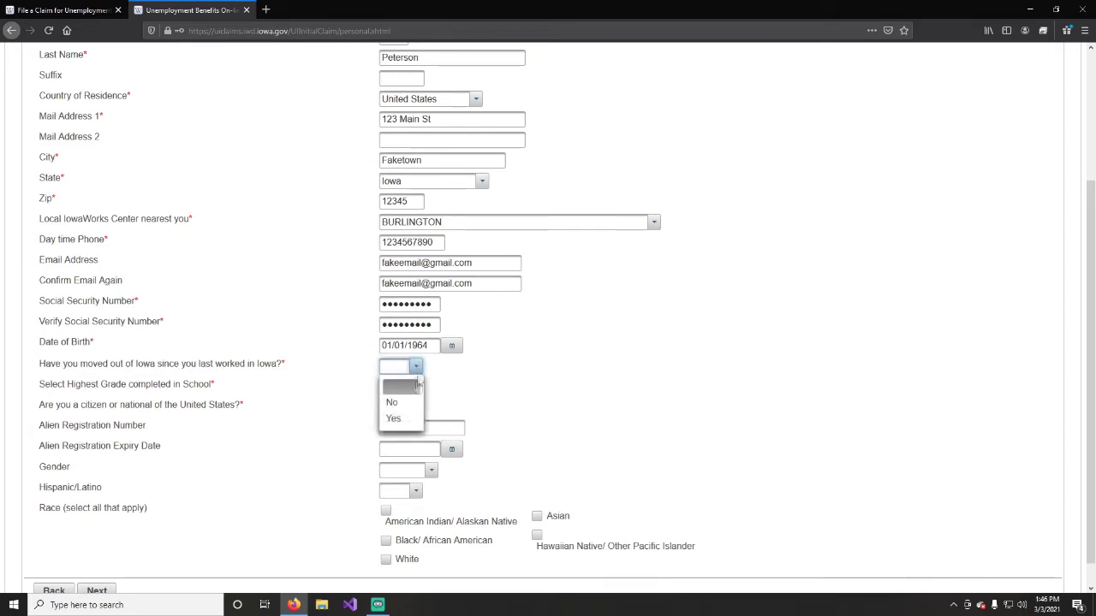
{"action": "left_click", "coordinate": [399, 406]}
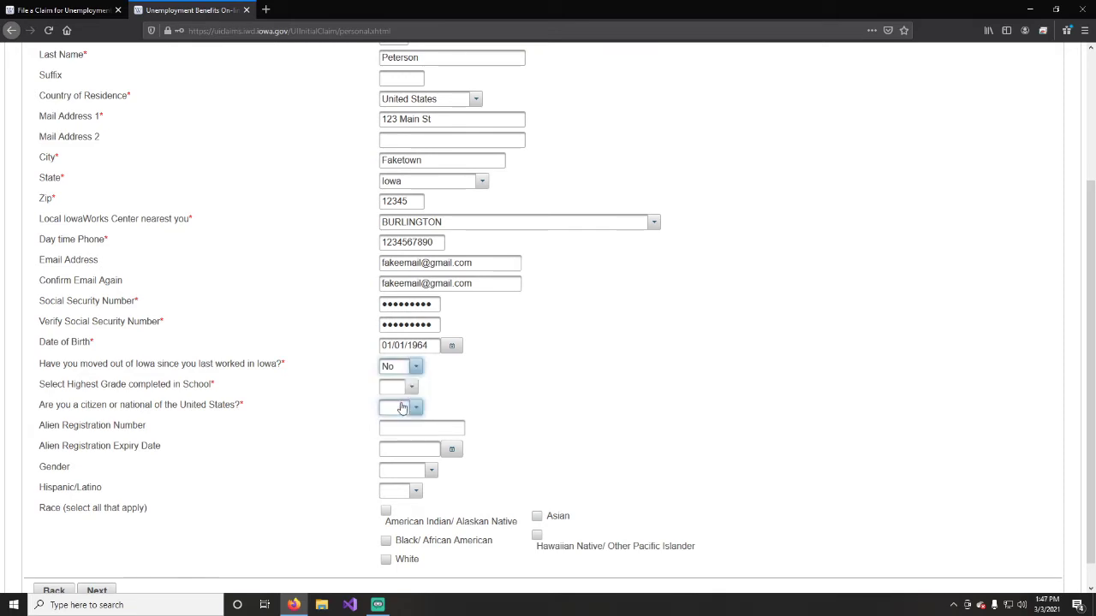
{"action": "left_click", "coordinate": [417, 367]}
{"action": "left_click", "coordinate": [397, 418]}
{"action": "left_click", "coordinate": [417, 366]}
{"action": "left_click", "coordinate": [400, 404]}
Set highest grade completed to 16 and answer Yes to being a US citizen.
{"action": "left_click", "coordinate": [411, 387]}
{"action": "scroll", "coordinate": [399, 424], "scroll_direction": "down", "scroll_amount": 5}
{"action": "scroll", "coordinate": [399, 424], "scroll_direction": "up", "scroll_amount": 2}
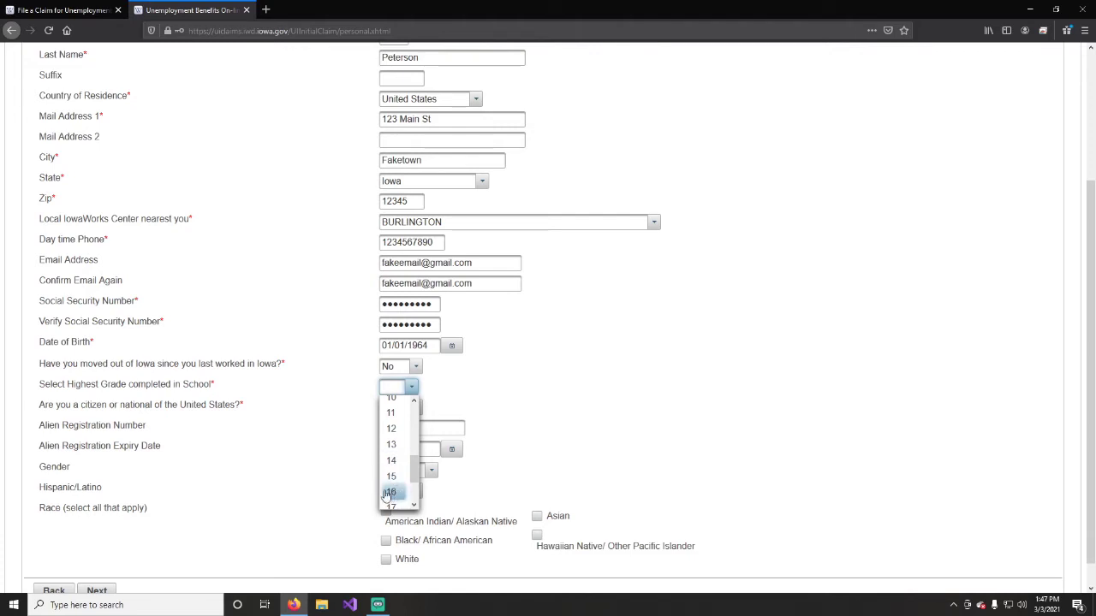
{"action": "left_click", "coordinate": [394, 493]}
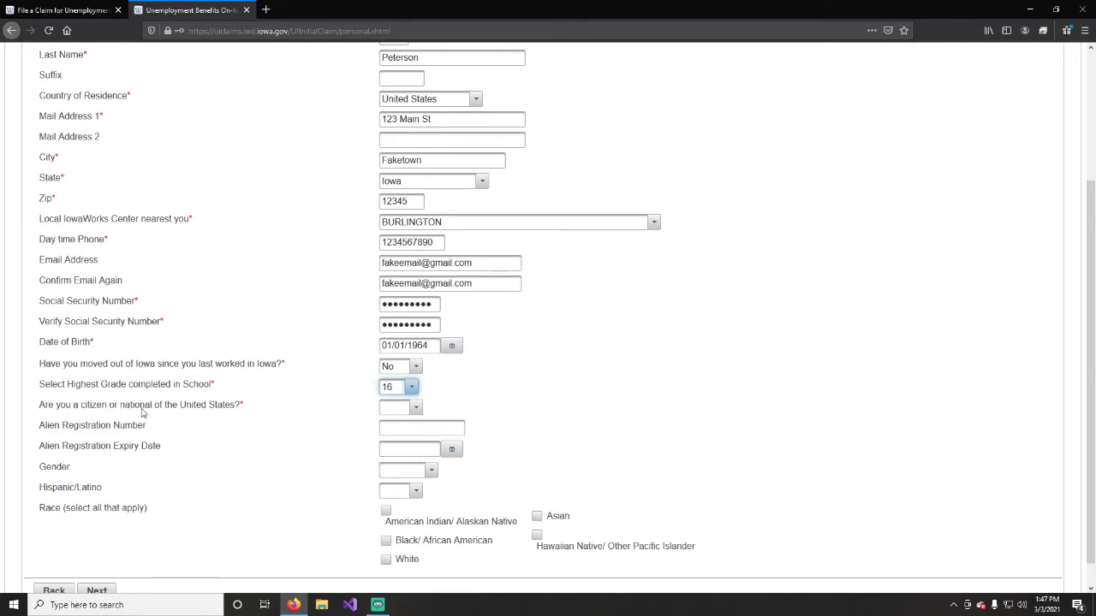
{"action": "left_click", "coordinate": [417, 408]}
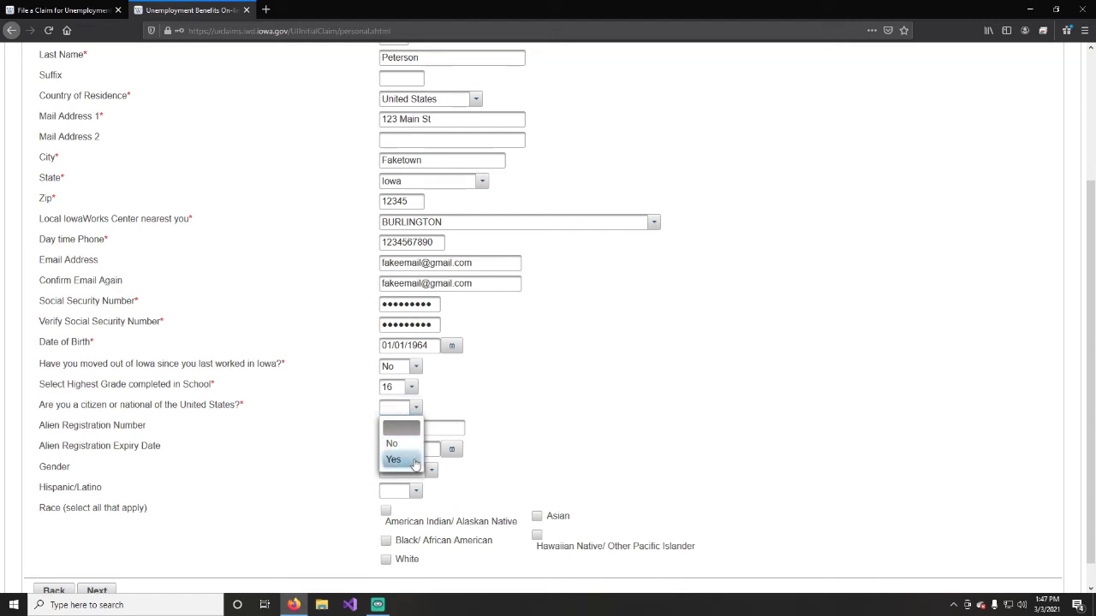
{"action": "left_click", "coordinate": [414, 462]}
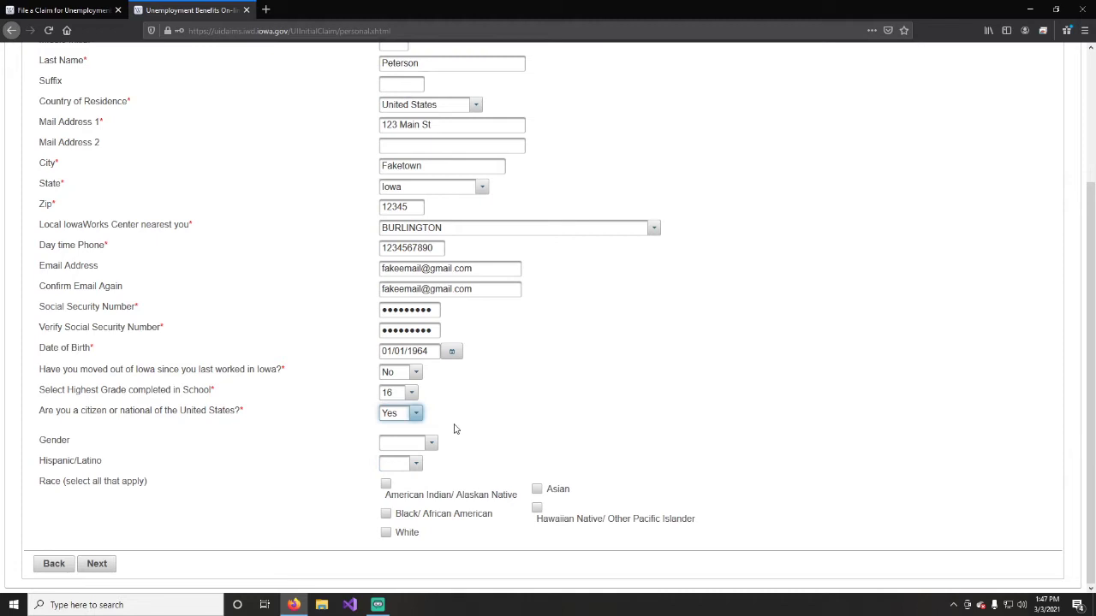
{"action": "left_click", "coordinate": [410, 413]}
{"action": "left_click", "coordinate": [408, 443]}
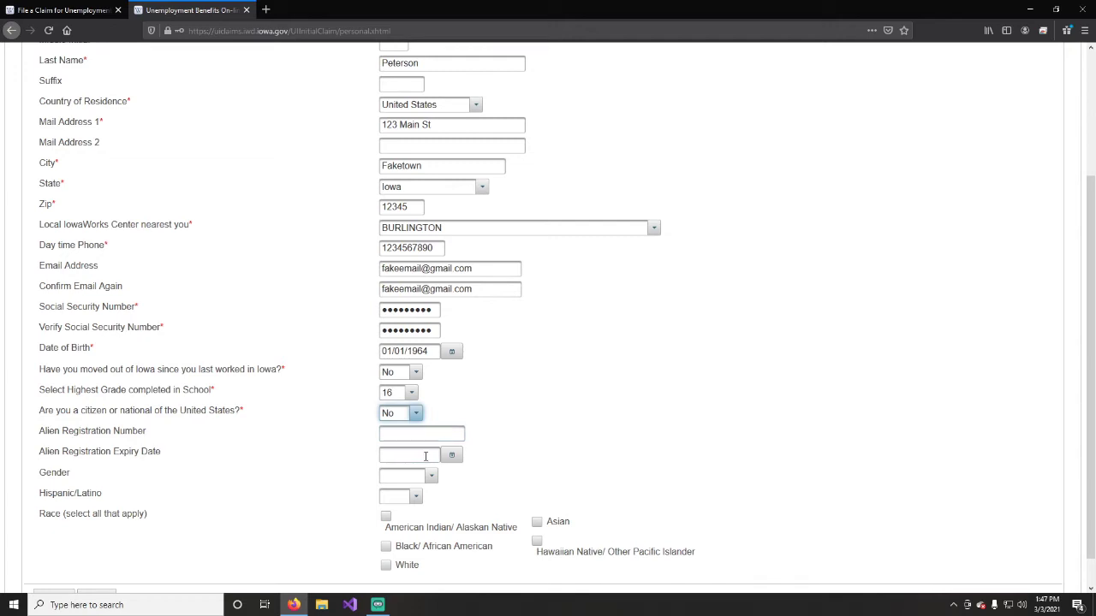
{"action": "scroll", "coordinate": [423, 456], "scroll_direction": "down", "scroll_amount": 1}
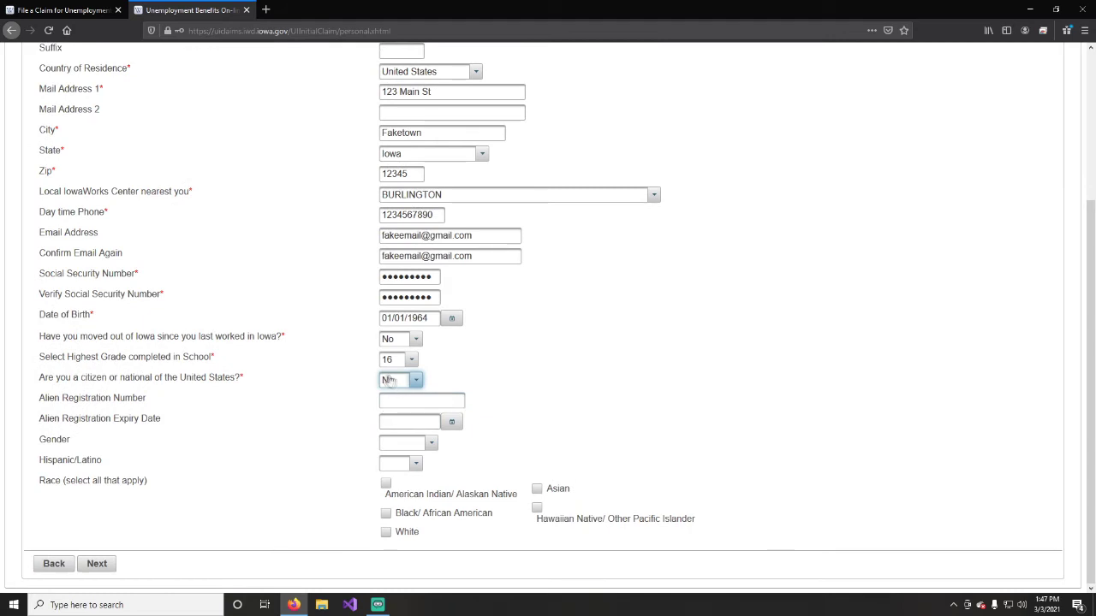
{"action": "left_click", "coordinate": [419, 381]}
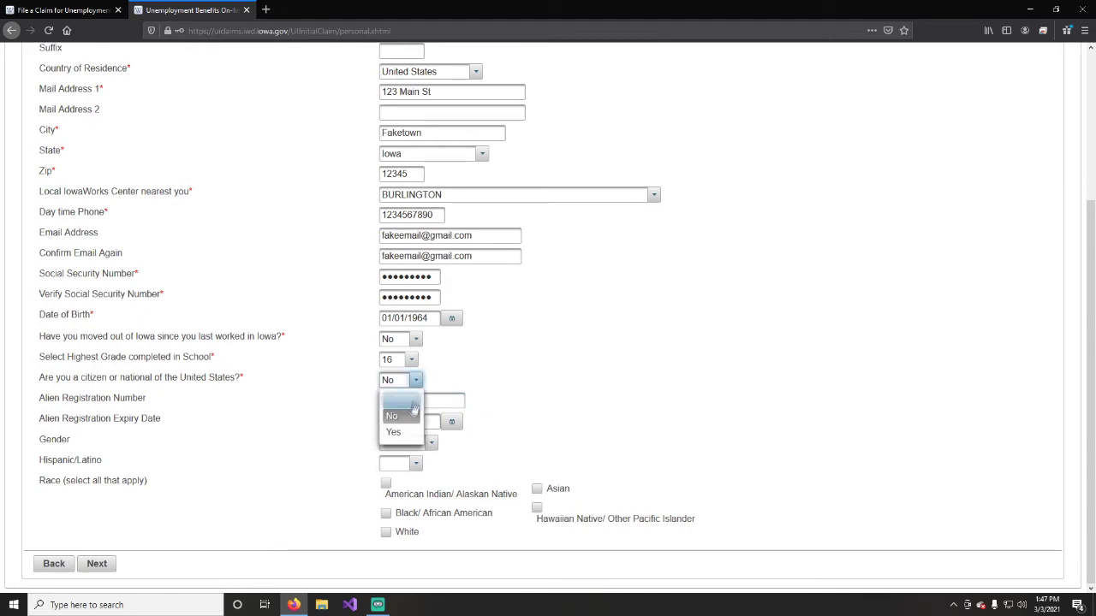
{"action": "left_click", "coordinate": [407, 429]}
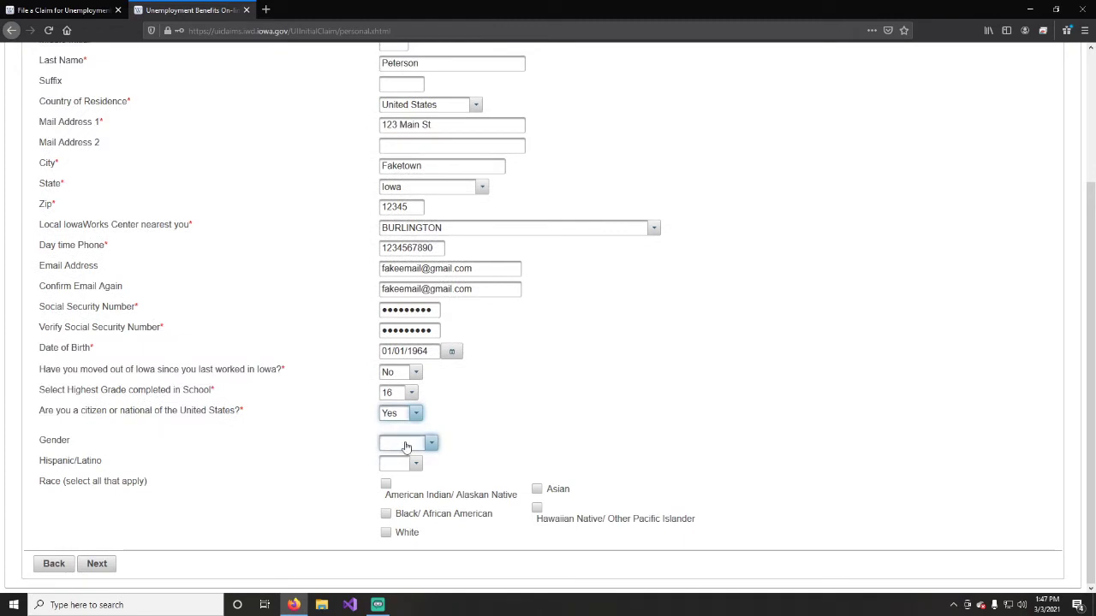
Set gender to Female, Hispanic/Latino to No, and tick White for race.
{"action": "left_click", "coordinate": [404, 444]}
{"action": "left_click", "coordinate": [401, 481]}
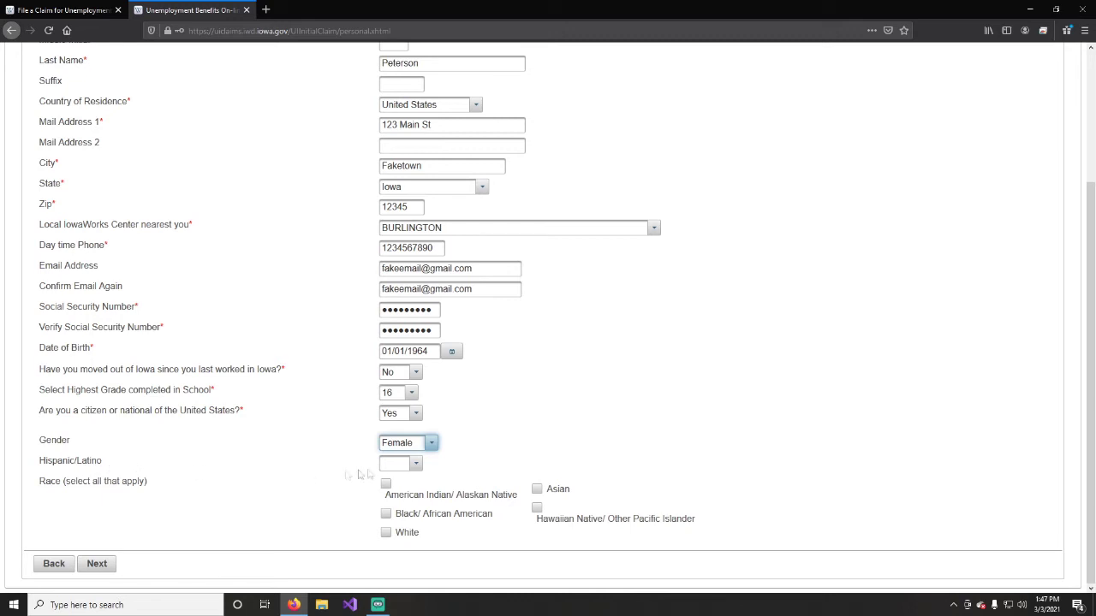
{"action": "left_click", "coordinate": [415, 463]}
{"action": "left_click", "coordinate": [401, 501]}
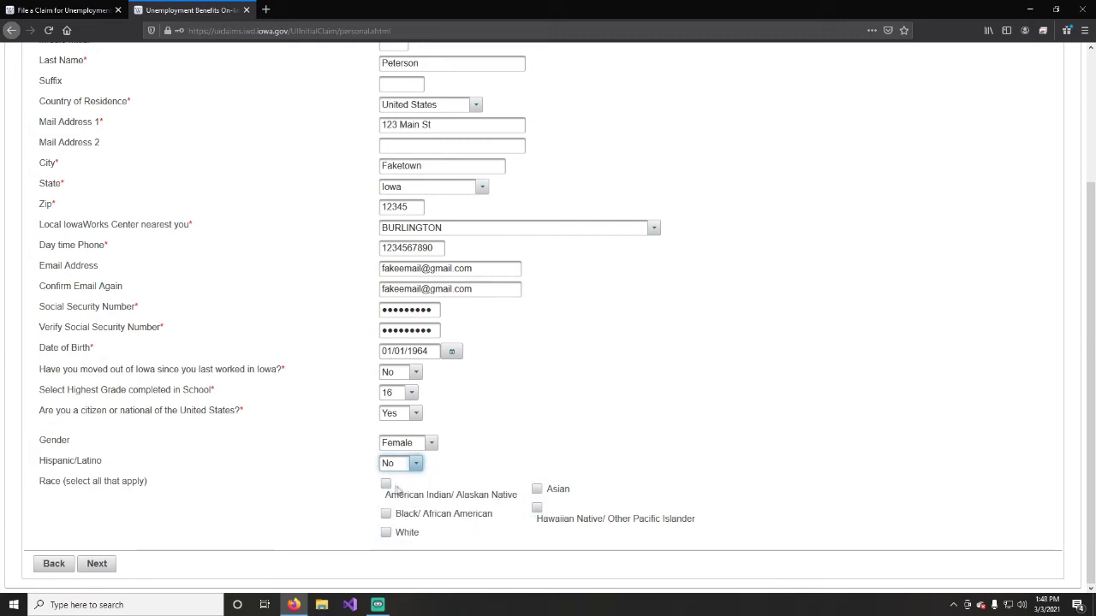
{"action": "left_click", "coordinate": [386, 532]}
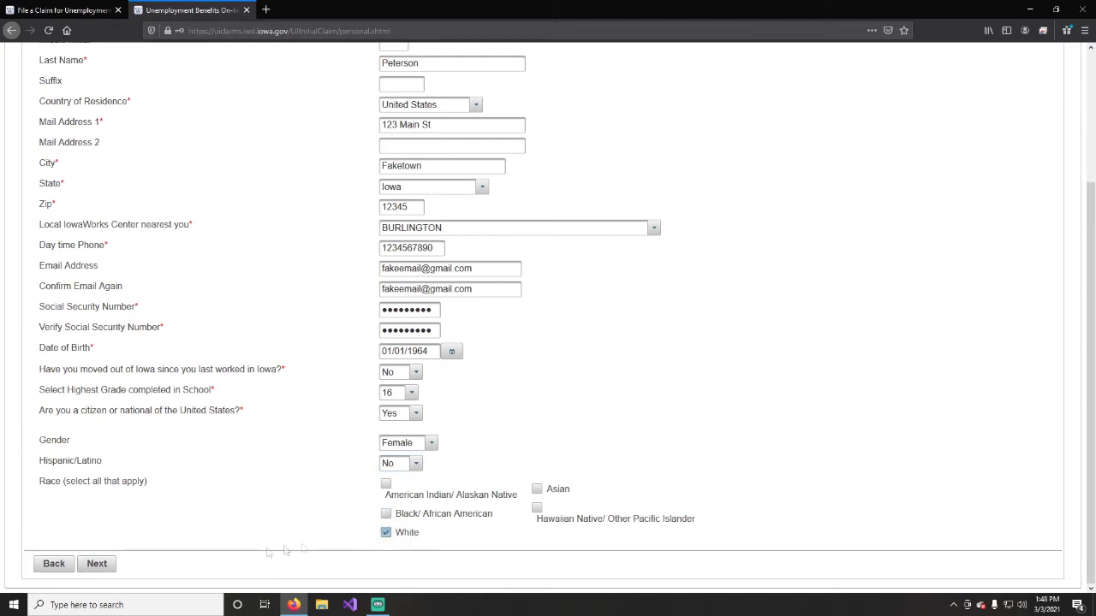
Submit the personal information page with Next.
{"action": "left_click", "coordinate": [97, 565]}
{"action": "left_click", "coordinate": [98, 565]}
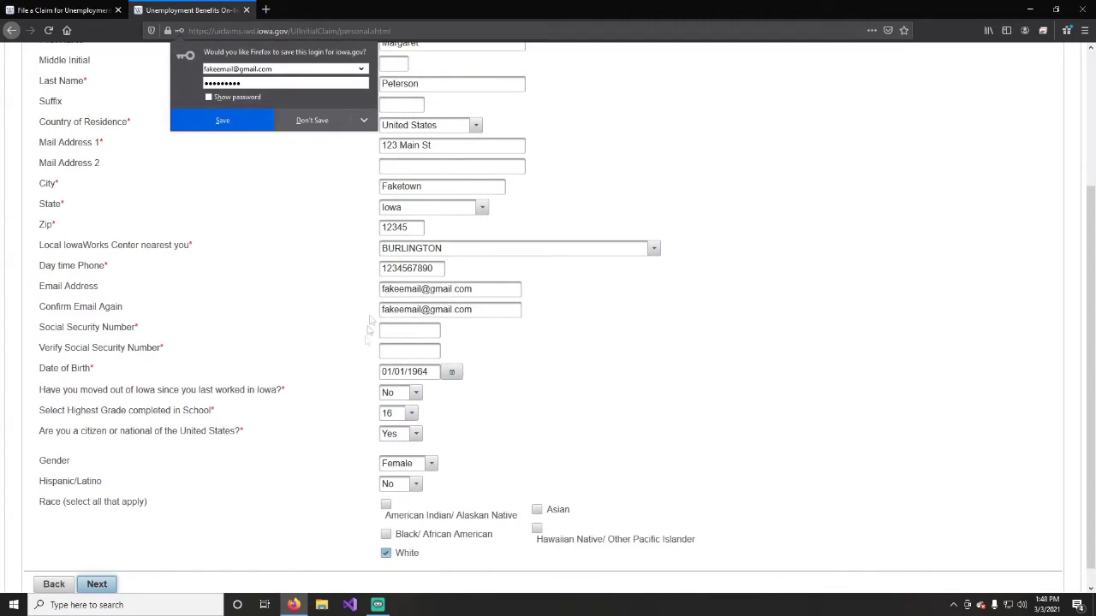
{"action": "left_click", "coordinate": [317, 120]}
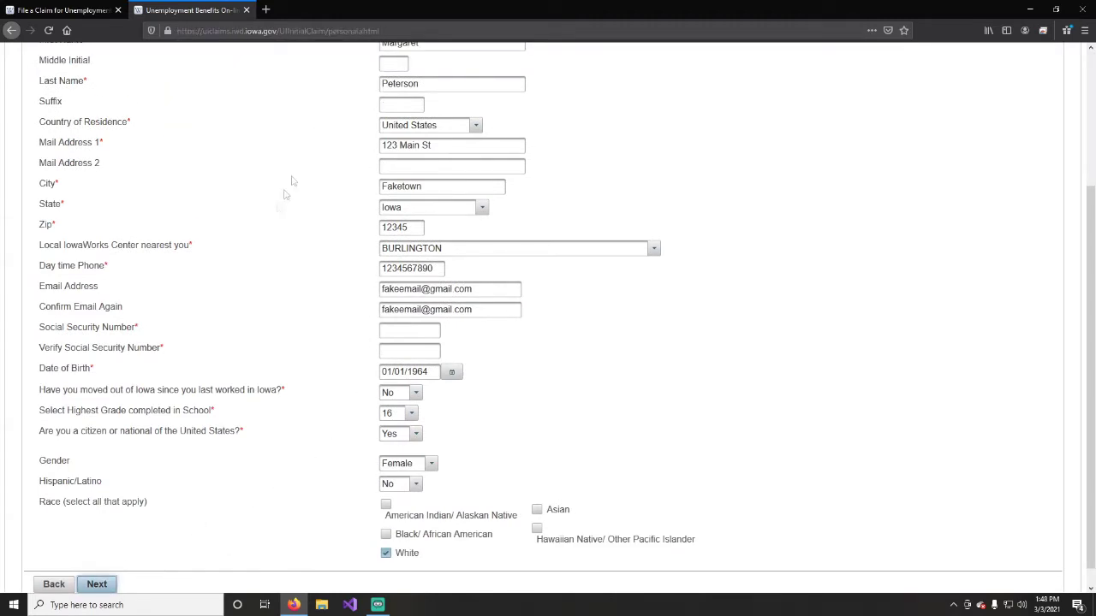
Replace the invalid daytime phone with a valid number and resubmit the form.
{"action": "left_click", "coordinate": [101, 587]}
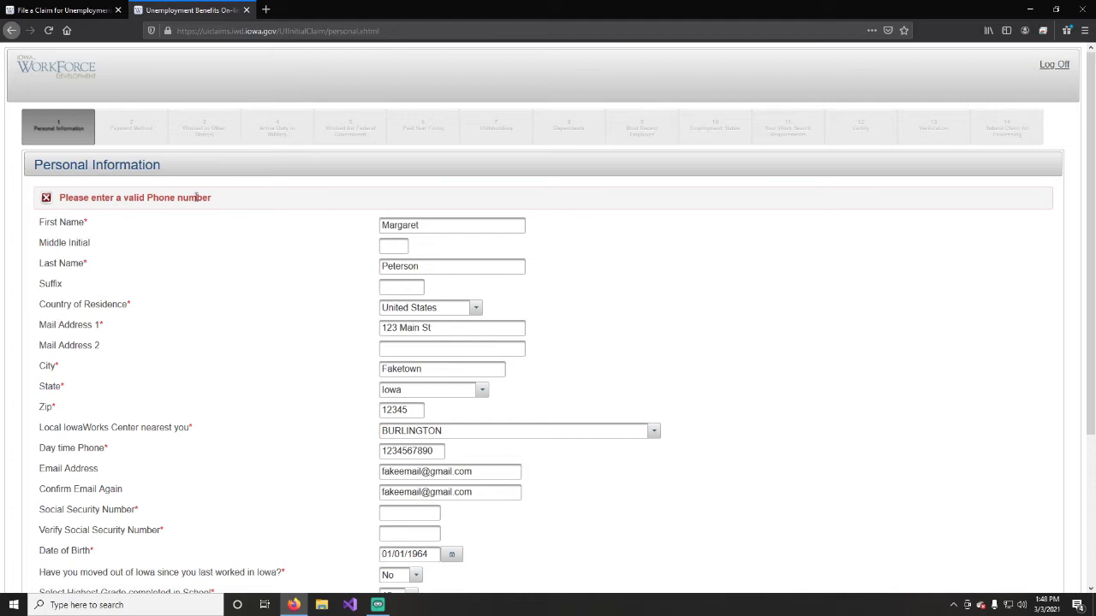
{"action": "scroll", "coordinate": [196, 199], "scroll_direction": "down", "scroll_amount": 1}
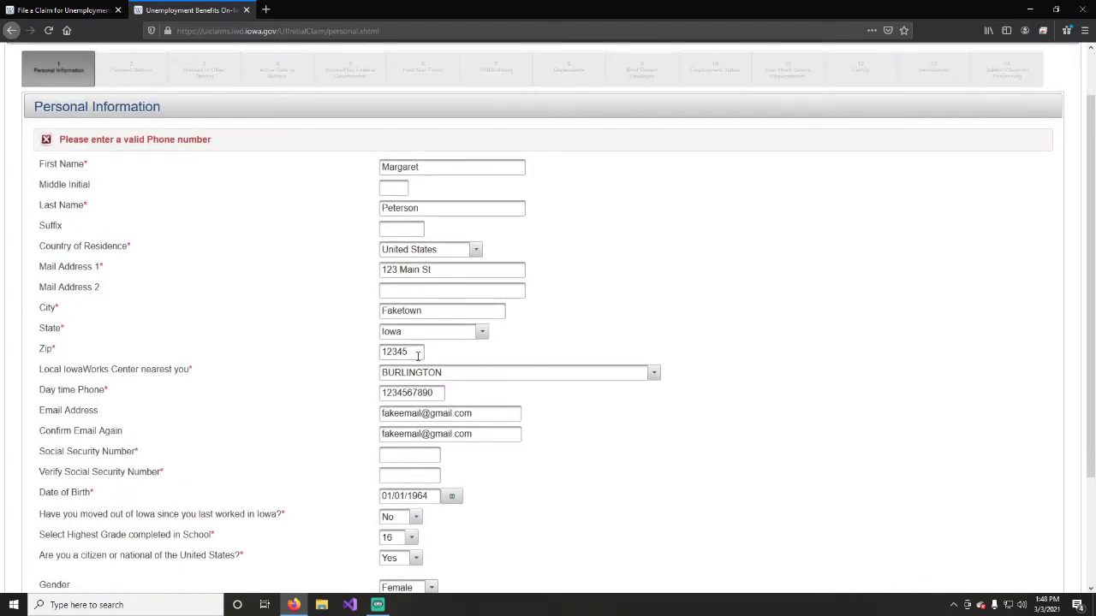
{"action": "double_click", "coordinate": [415, 393]}
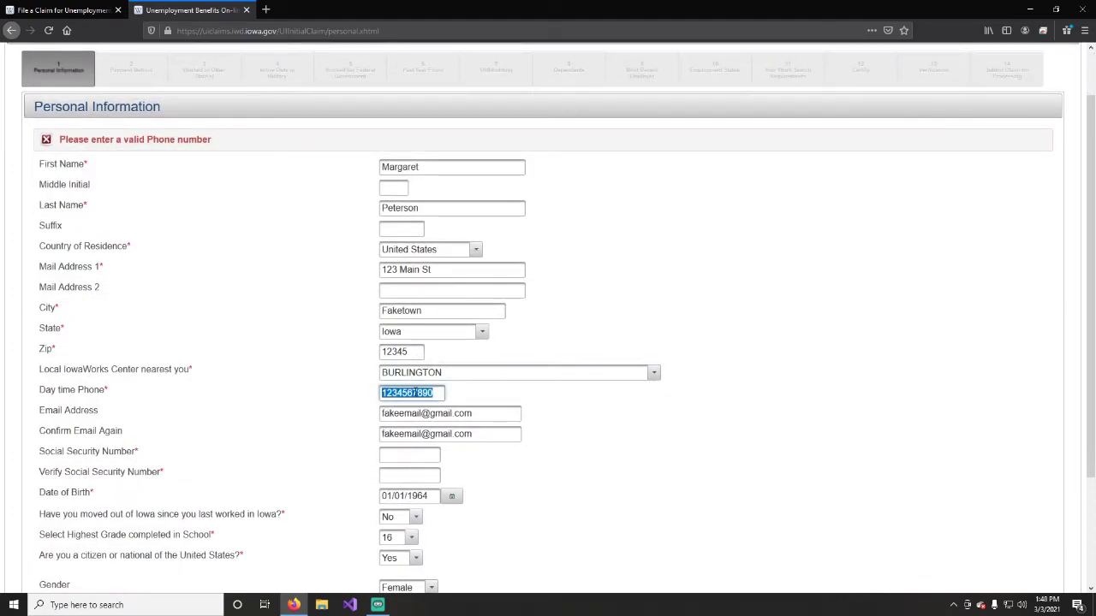
{"action": "scroll", "coordinate": [308, 428], "scroll_direction": "down", "scroll_amount": 3}
{"action": "left_click", "coordinate": [96, 562]}
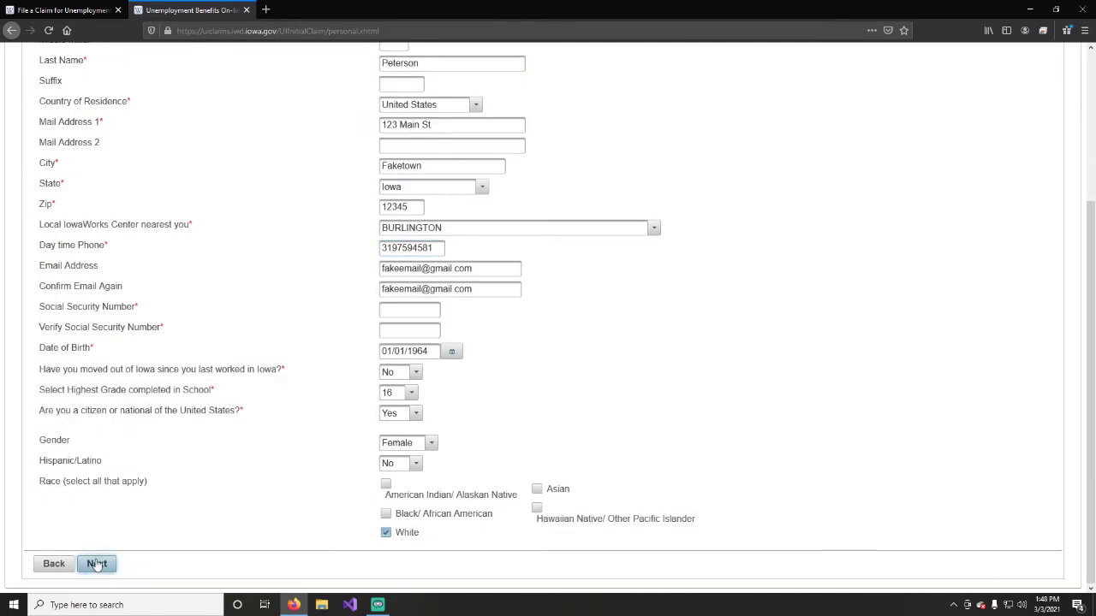
Re-enter the Social Security number in both SSN fields and submit the page.
{"action": "left_click", "coordinate": [382, 311]}
{"action": "type", "text": "123"}
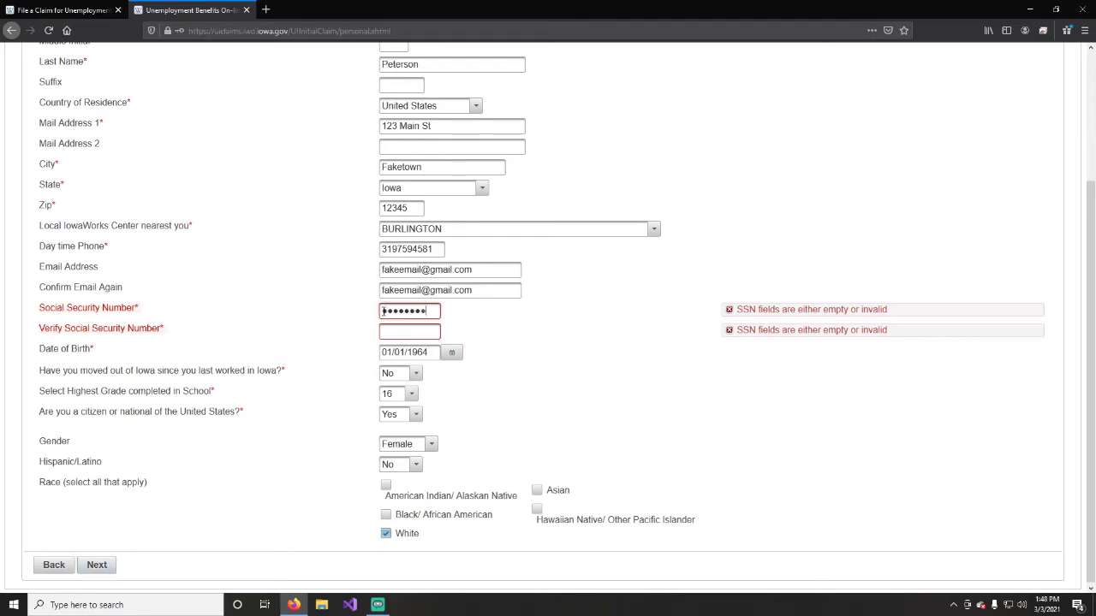
{"action": "left_click", "coordinate": [394, 332]}
{"action": "type", "text": "123"}
{"action": "left_click", "coordinate": [97, 564]}
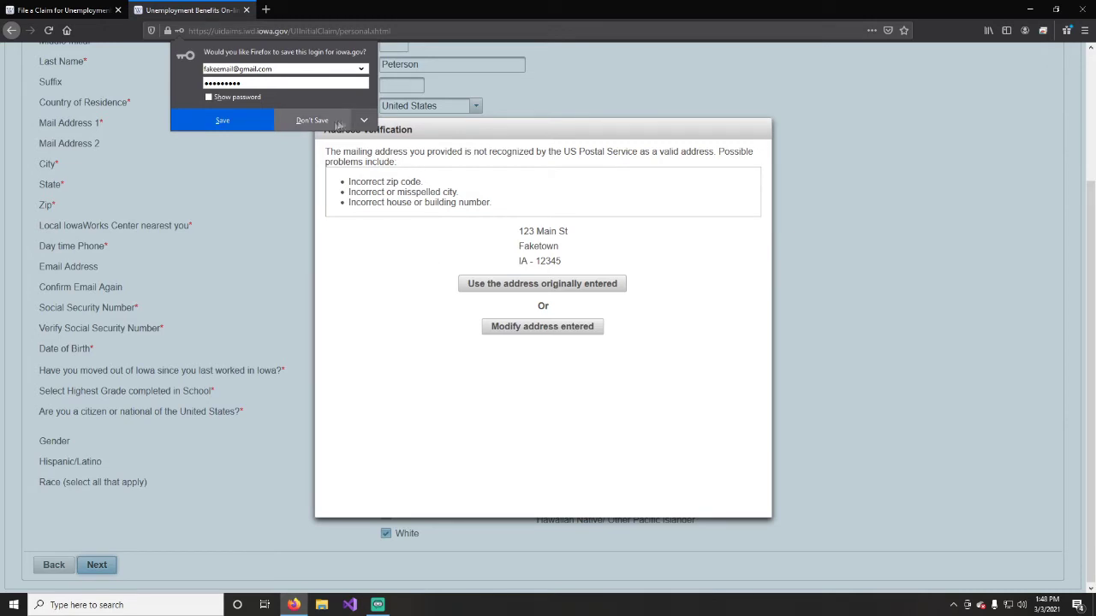
Decline Firefox's save prompt, keep the originally entered mailing address, and confirm the warning.
{"action": "left_click", "coordinate": [317, 121]}
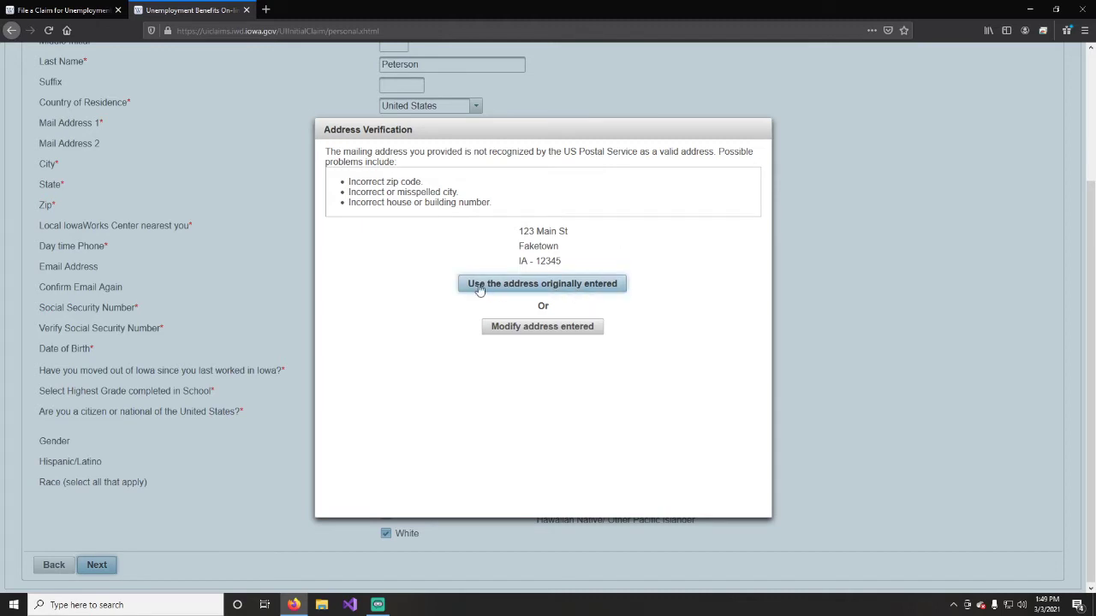
{"action": "left_click", "coordinate": [621, 288]}
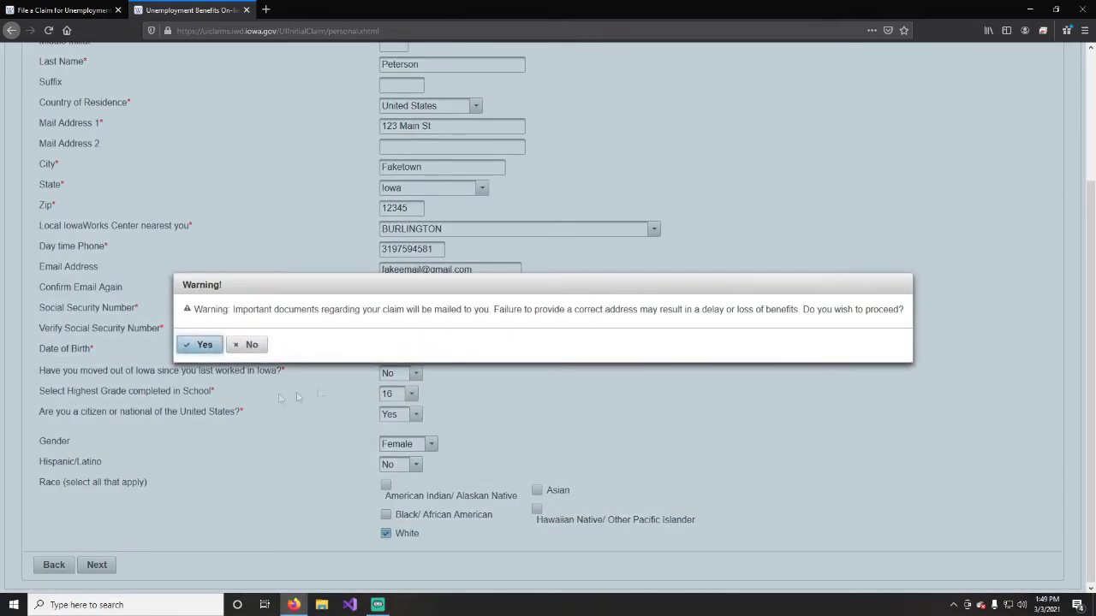
{"action": "left_click", "coordinate": [204, 345]}
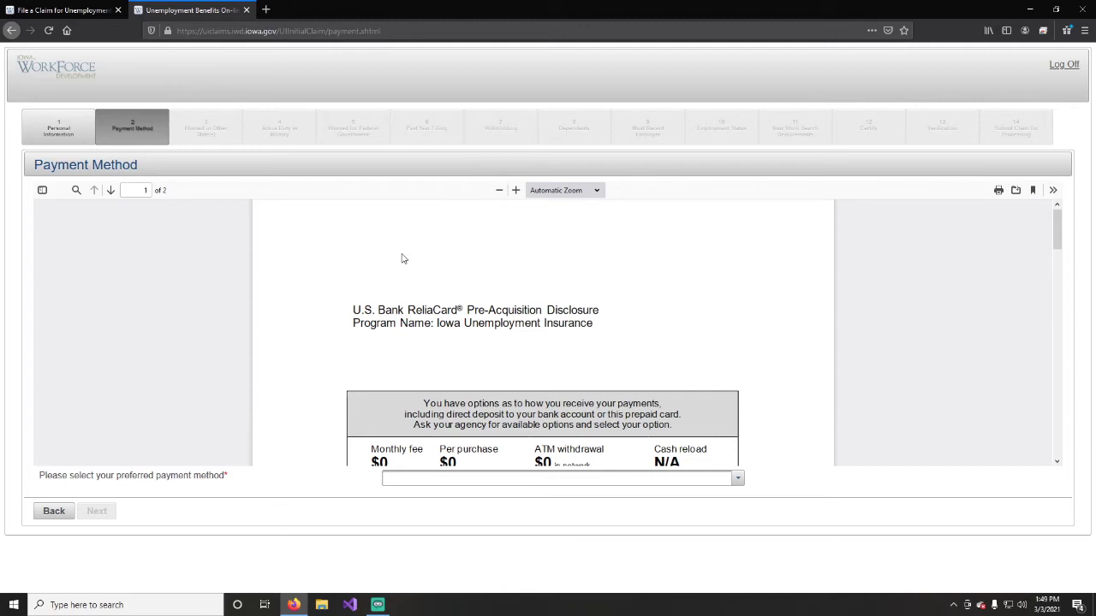
{"action": "scroll", "coordinate": [402, 259], "scroll_direction": "down", "scroll_amount": 10}
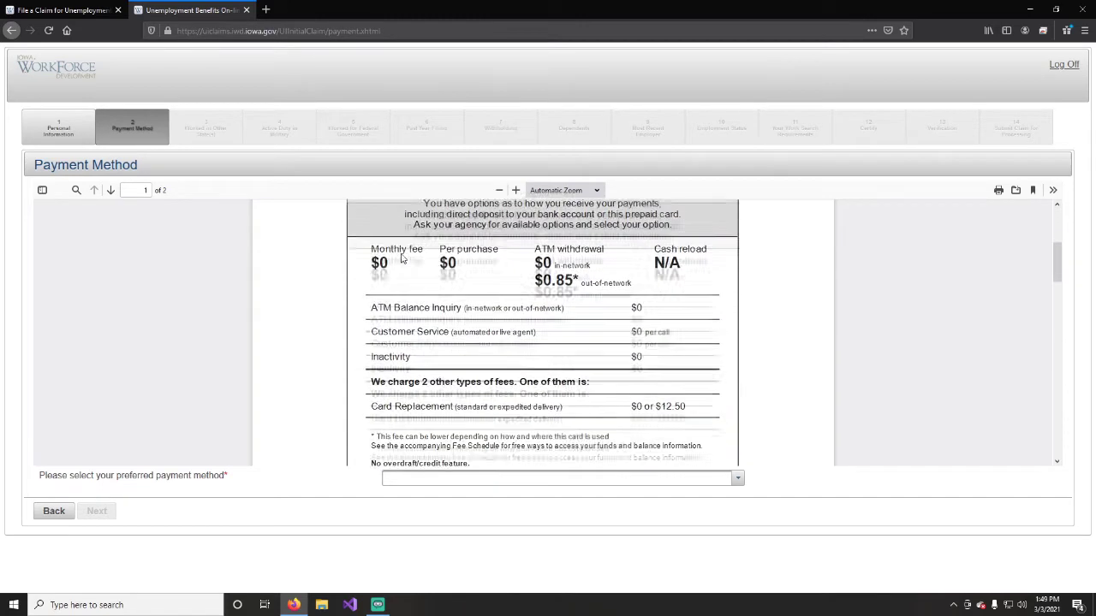
{"action": "scroll", "coordinate": [401, 257], "scroll_direction": "down", "scroll_amount": 12}
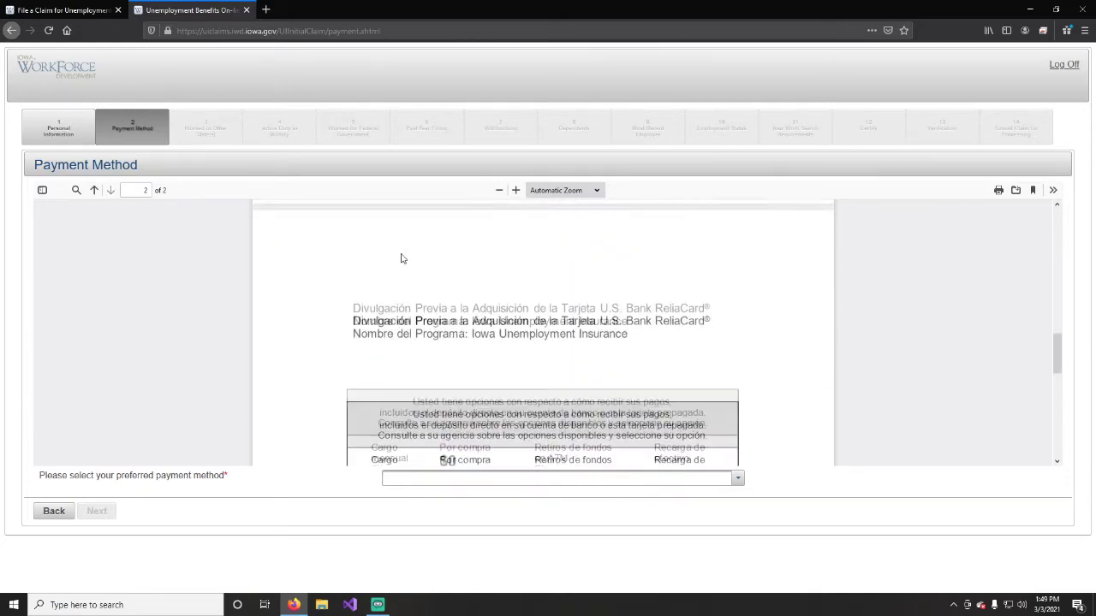
{"action": "scroll", "coordinate": [402, 258], "scroll_direction": "down", "scroll_amount": 3}
{"action": "scroll", "coordinate": [401, 258], "scroll_direction": "up", "scroll_amount": 10}
{"action": "scroll", "coordinate": [402, 259], "scroll_direction": "up", "scroll_amount": 15}
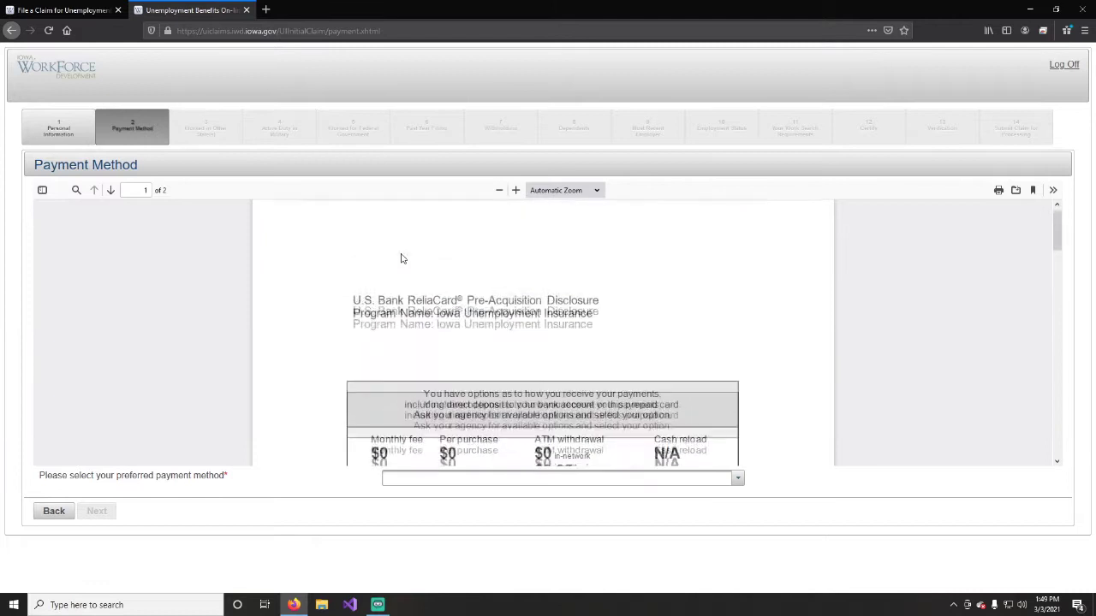
{"action": "scroll", "coordinate": [402, 259], "scroll_direction": "down", "scroll_amount": 1}
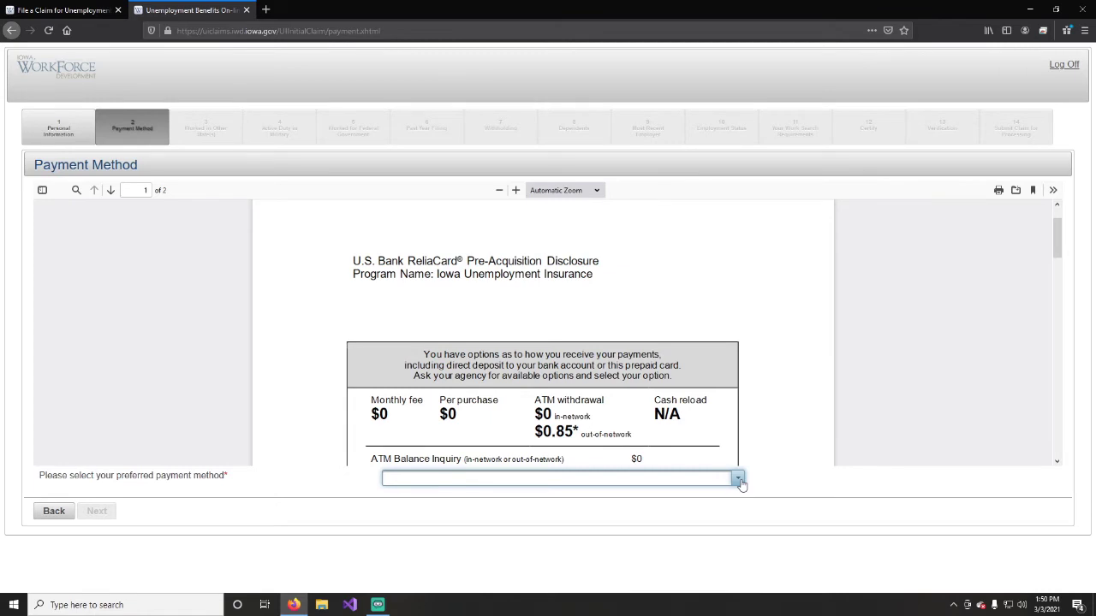
Set the preferred payment method to 'deposited directly into my DEBIT CARD account'.
{"action": "left_click", "coordinate": [738, 479]}
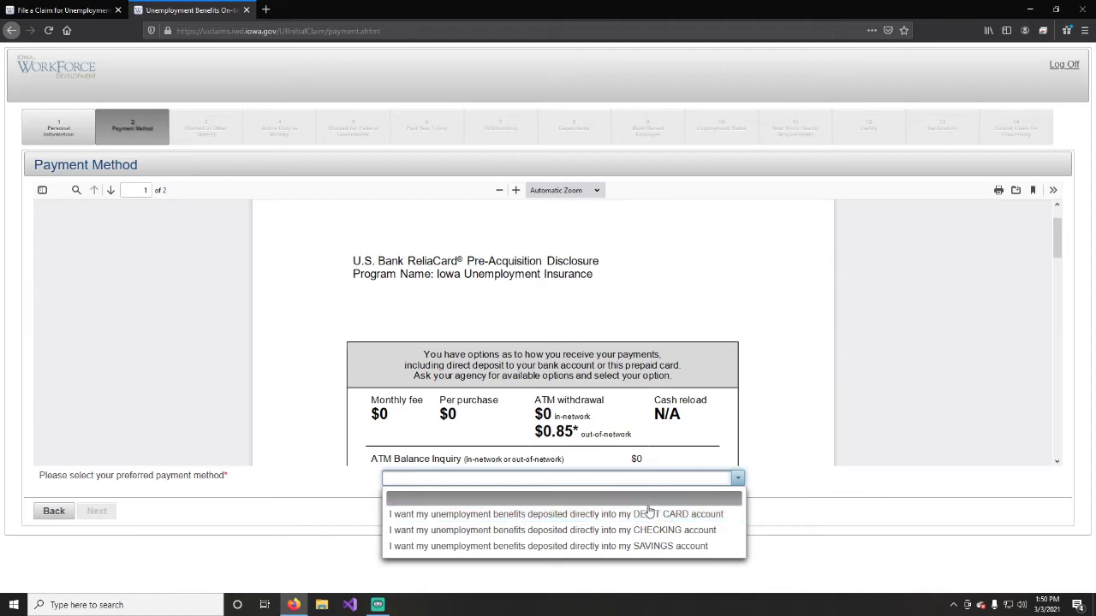
{"action": "left_click", "coordinate": [718, 516]}
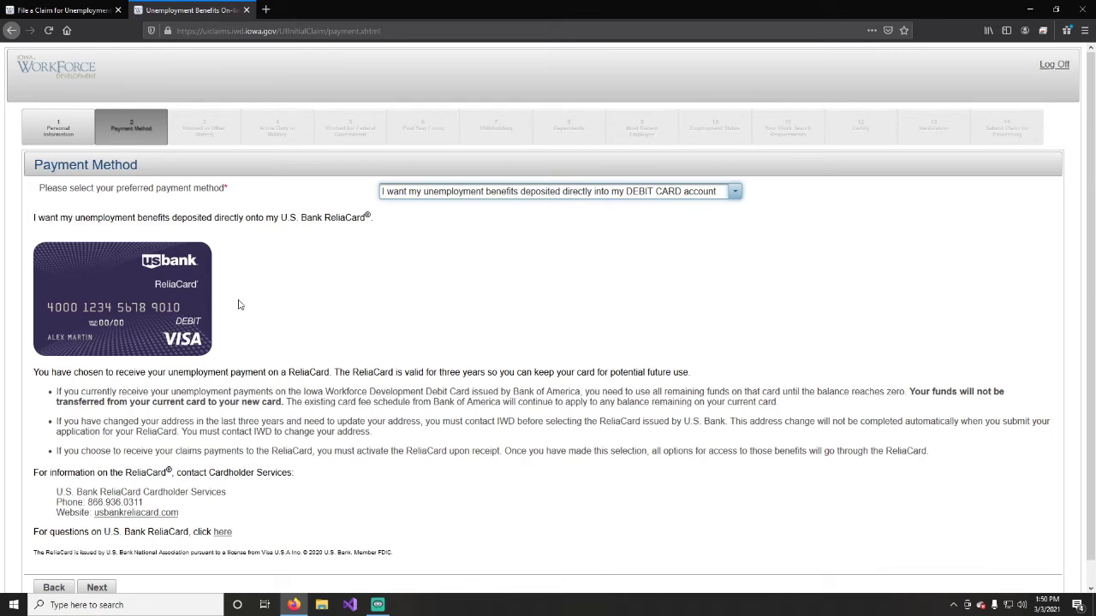
{"action": "scroll", "coordinate": [239, 305], "scroll_direction": "down", "scroll_amount": 1}
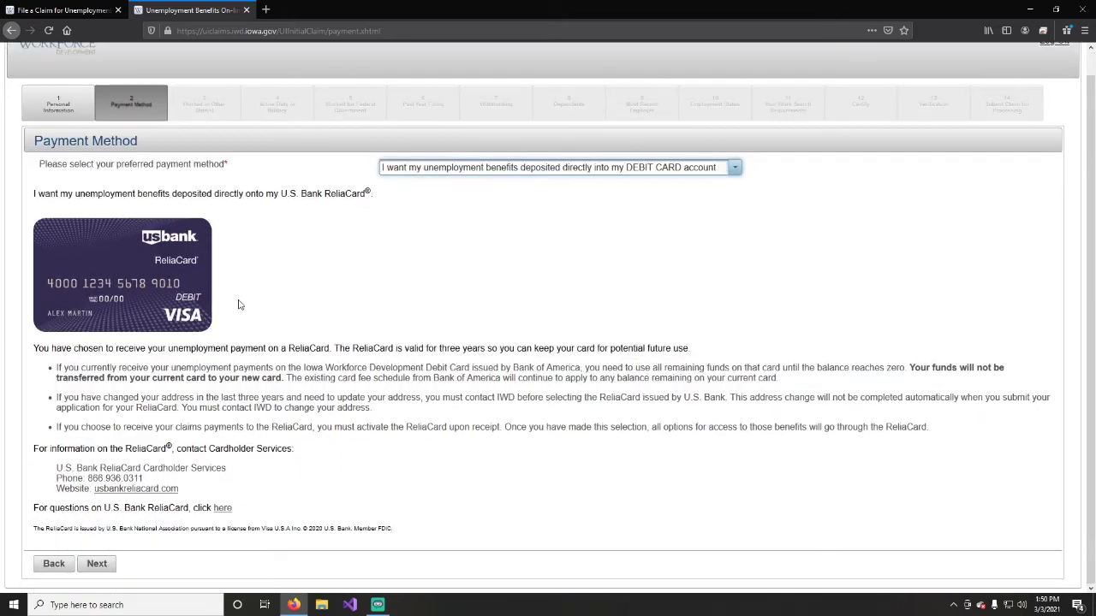
Advance to Worked in Other State(s), preview Yes, and answer No for work outside Iowa.
{"action": "left_click", "coordinate": [95, 563]}
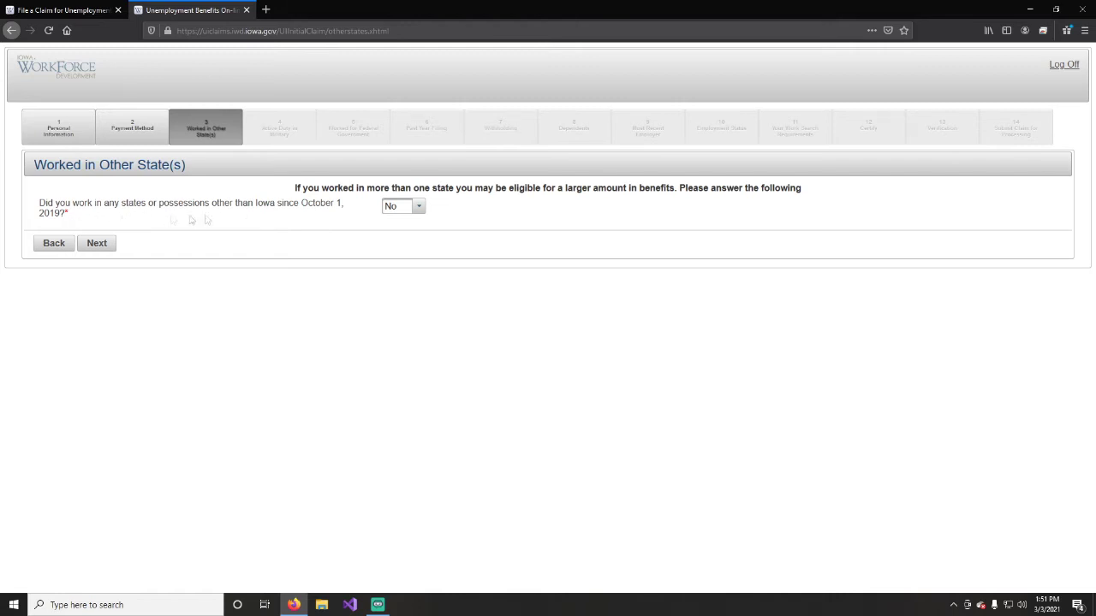
{"action": "left_click", "coordinate": [419, 207]}
{"action": "left_click", "coordinate": [399, 242]}
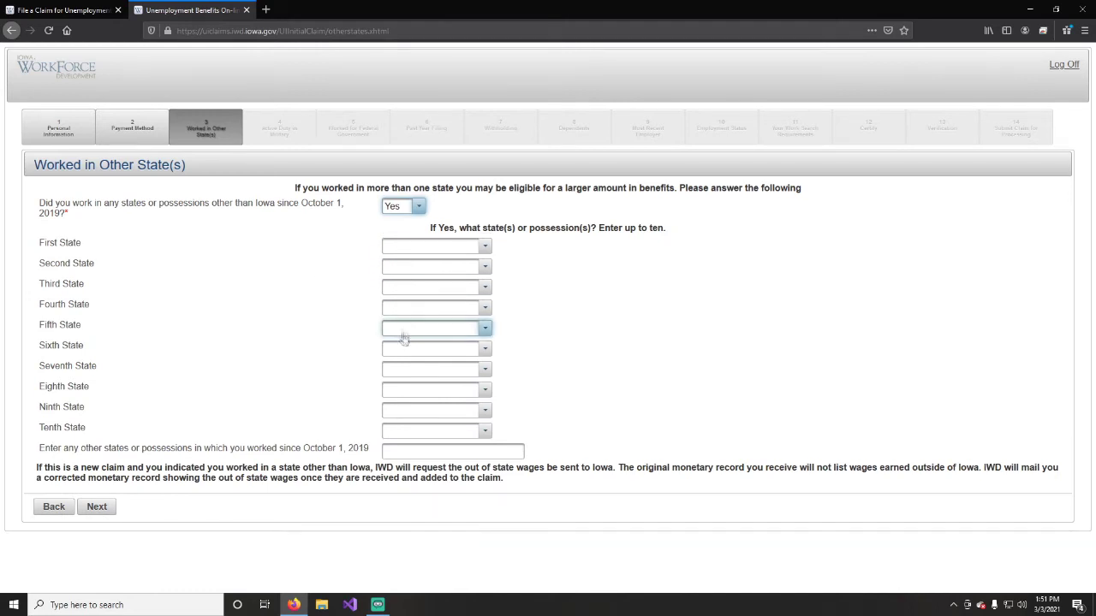
{"action": "left_click", "coordinate": [418, 207]}
{"action": "left_click", "coordinate": [395, 227]}
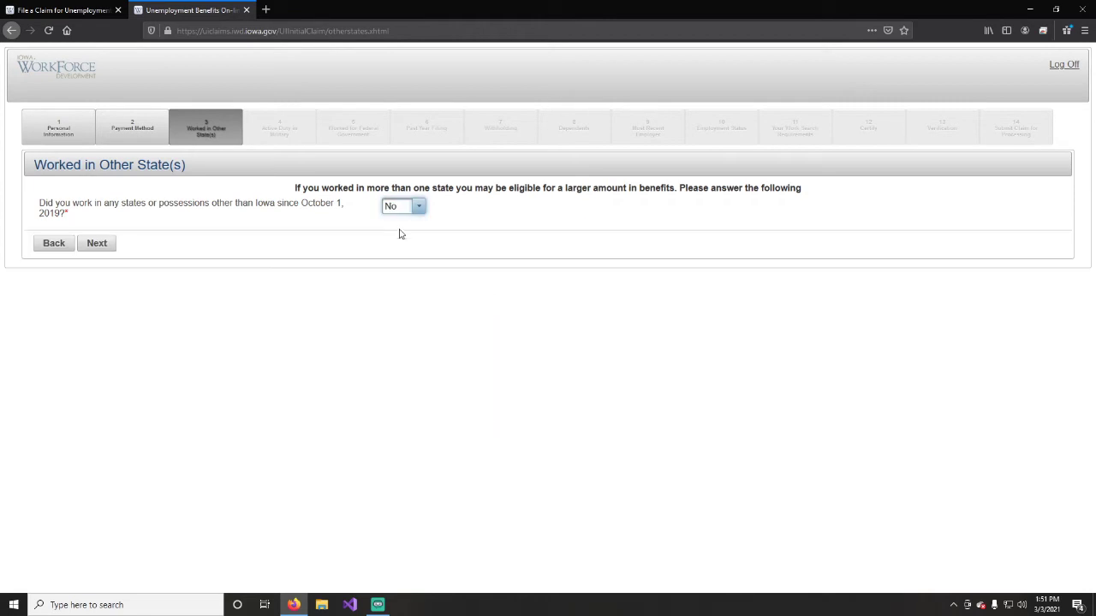
Advance to Active Duty in Military, preview the Yes DD-214 fields, and answer No.
{"action": "left_click", "coordinate": [96, 244]}
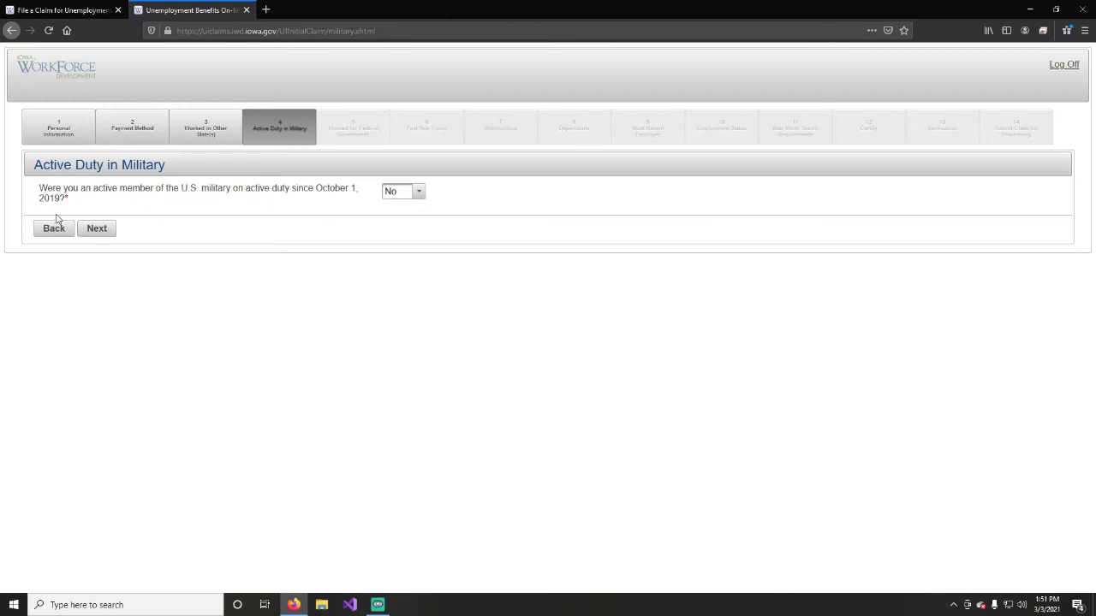
{"action": "left_click", "coordinate": [418, 192]}
{"action": "left_click", "coordinate": [397, 229]}
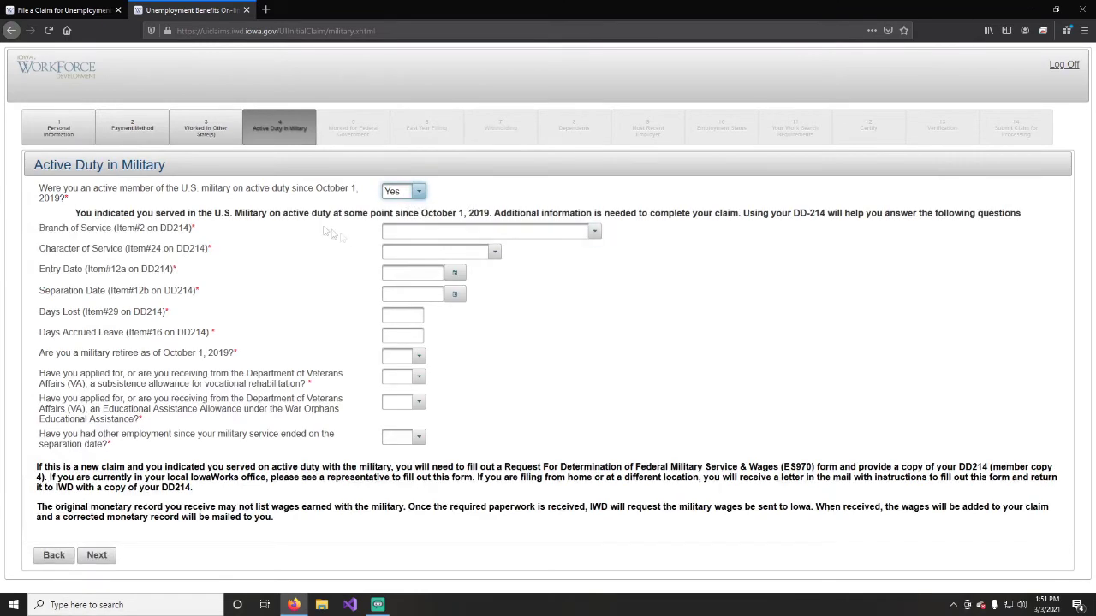
{"action": "left_click", "coordinate": [416, 192]}
{"action": "left_click", "coordinate": [398, 214]}
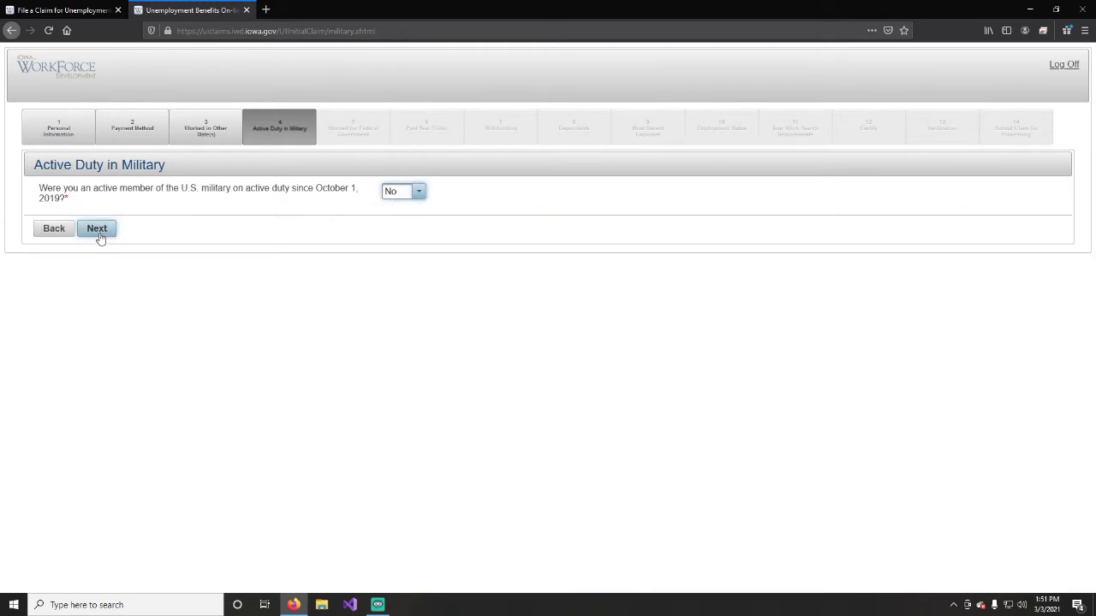
Answer No to federal government employment after previewing Yes, then continue to Past Year Filing.
{"action": "left_click", "coordinate": [98, 232]}
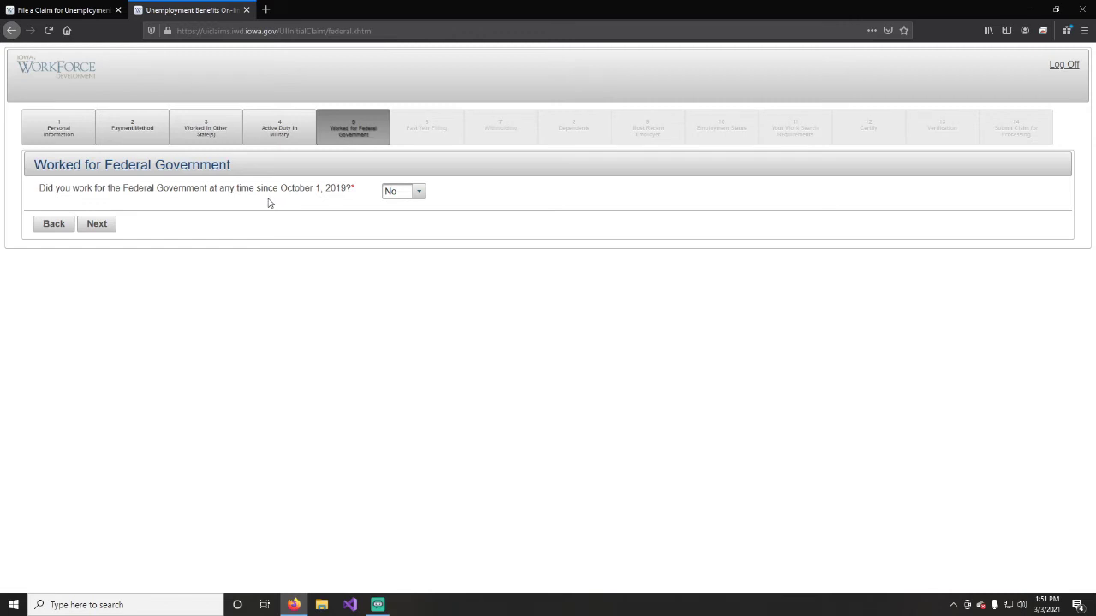
{"action": "left_click", "coordinate": [416, 192]}
{"action": "left_click", "coordinate": [411, 224]}
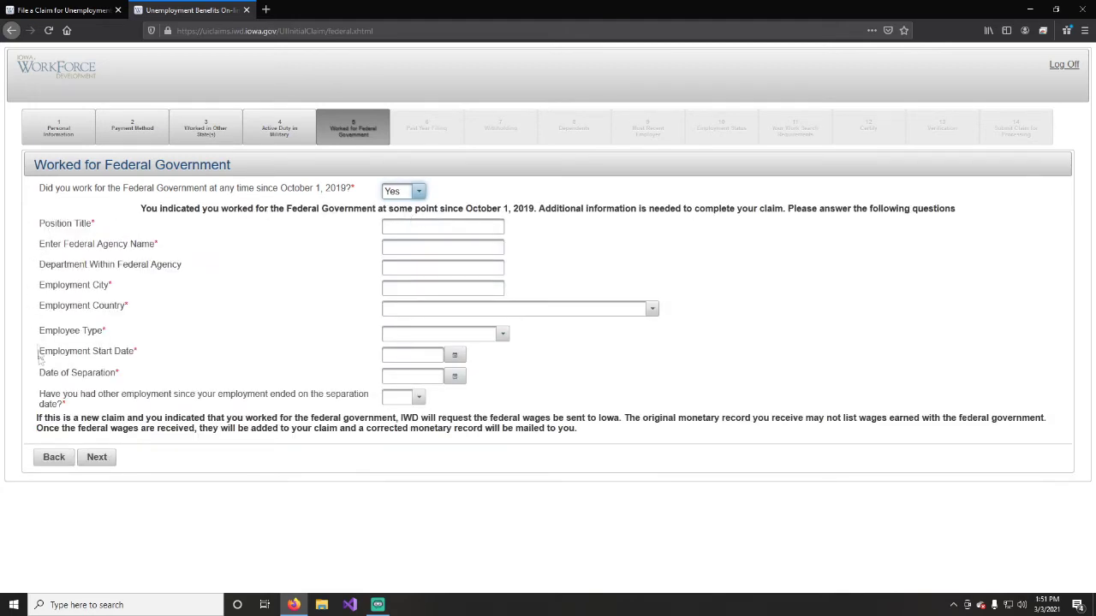
{"action": "left_click", "coordinate": [419, 192]}
{"action": "left_click", "coordinate": [399, 213]}
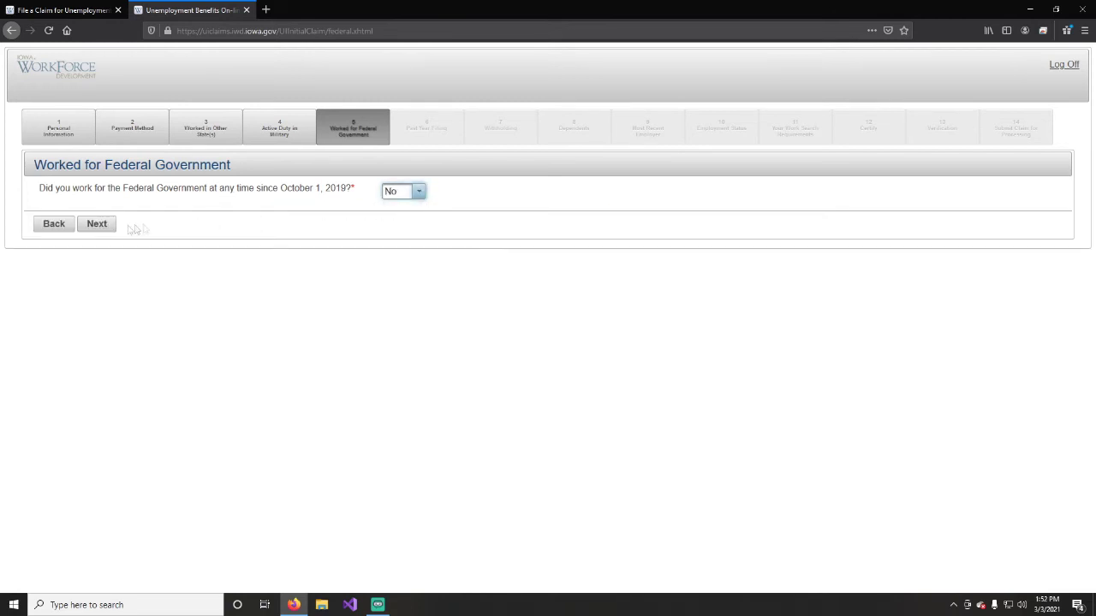
{"action": "left_click", "coordinate": [97, 225]}
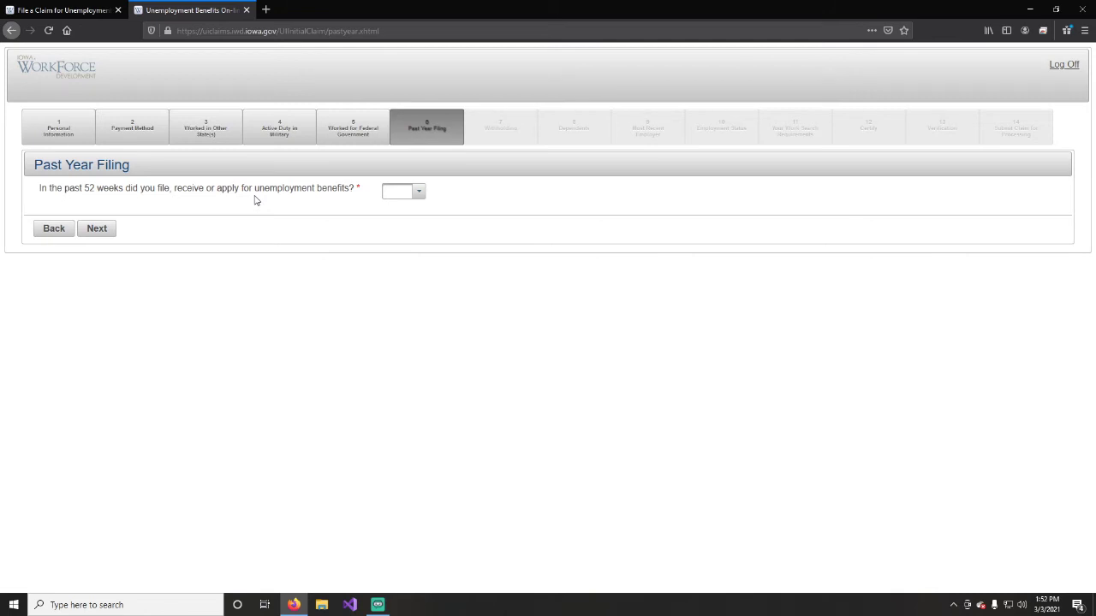
Answer Yes to filing in the past 52 weeks, choosing Iowa then Illinois as state.
{"action": "left_click", "coordinate": [417, 194]}
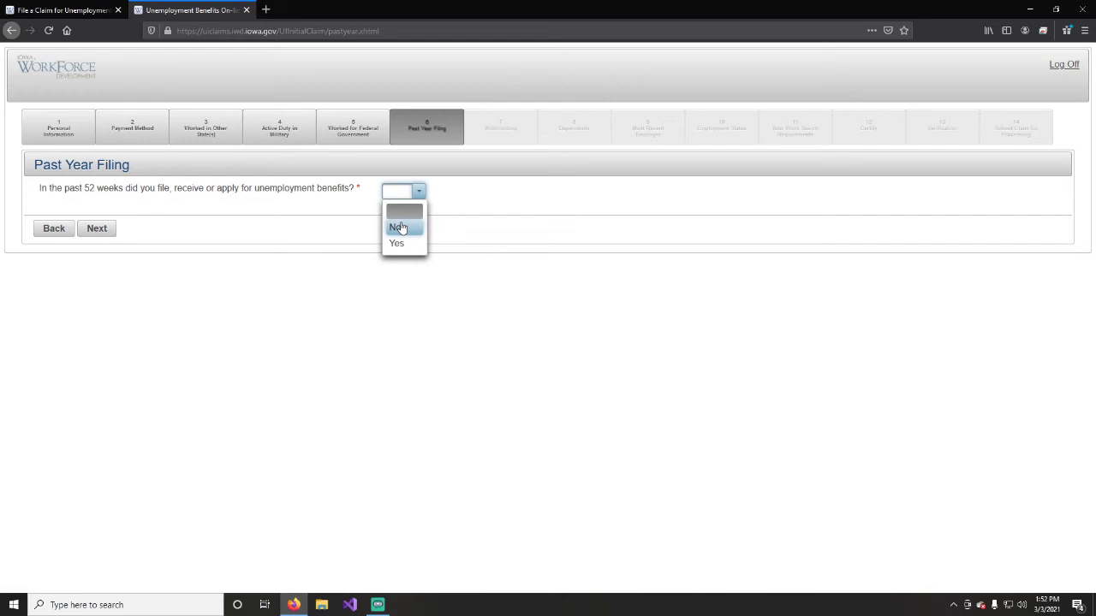
{"action": "left_click", "coordinate": [399, 244]}
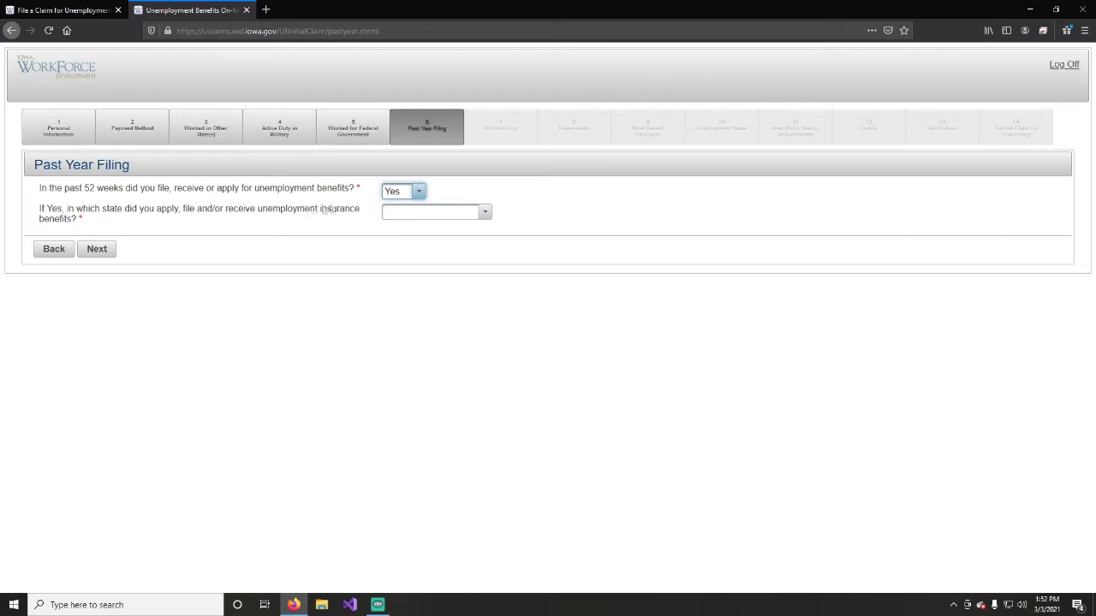
{"action": "left_click", "coordinate": [486, 213]}
{"action": "scroll", "coordinate": [465, 254], "scroll_direction": "down", "scroll_amount": 6}
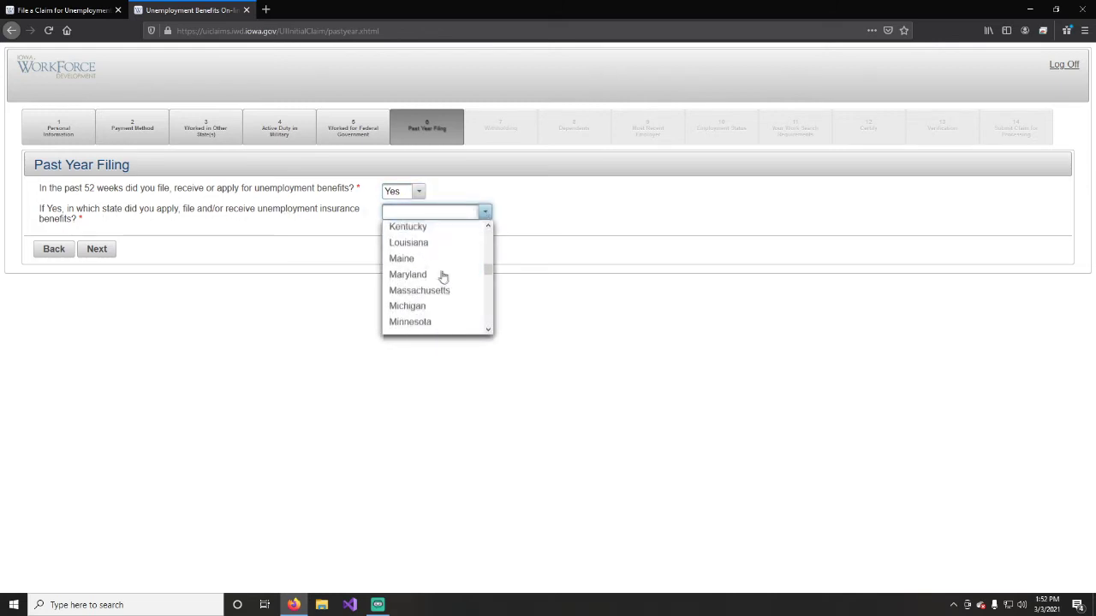
{"action": "scroll", "coordinate": [428, 259], "scroll_direction": "up", "scroll_amount": 3}
{"action": "left_click", "coordinate": [412, 311]}
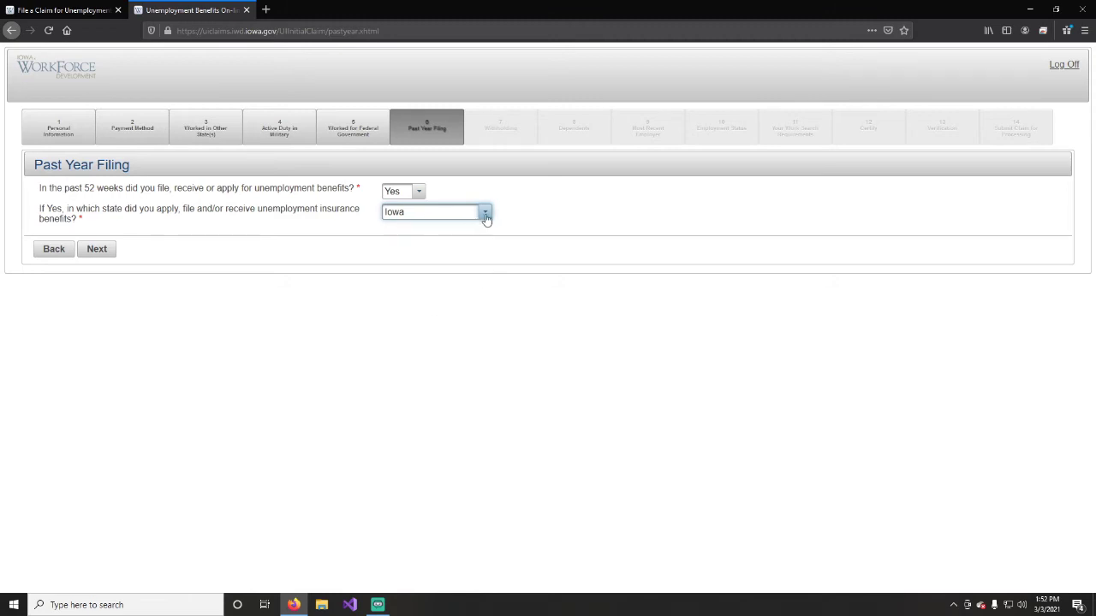
{"action": "left_click", "coordinate": [485, 213]}
{"action": "left_click", "coordinate": [410, 278]}
Change the past-year filing answer to No and advance to Withholding.
{"action": "left_click", "coordinate": [419, 192]}
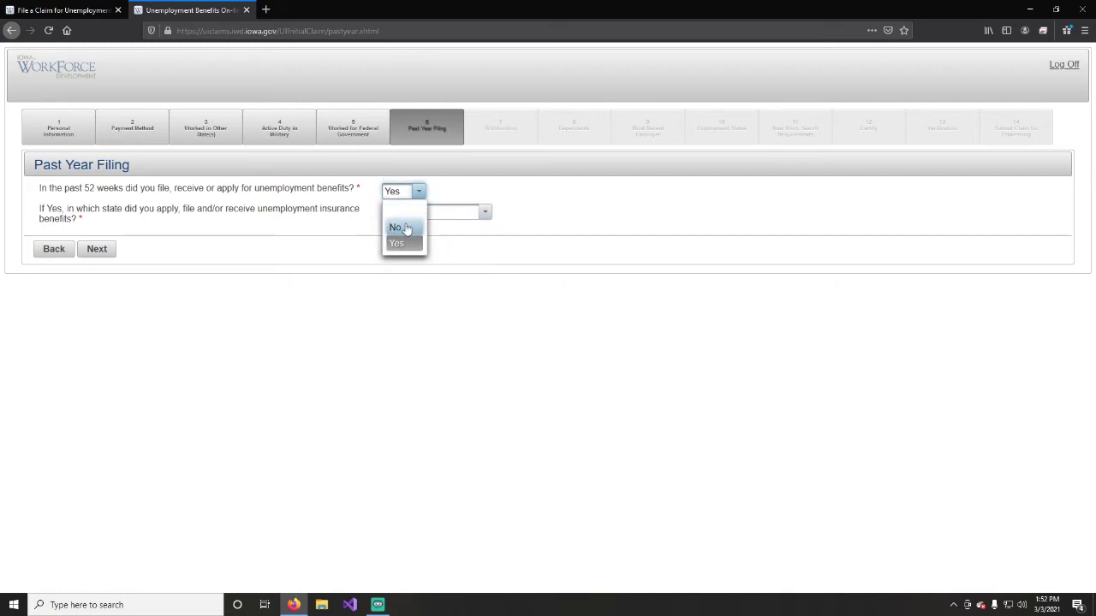
{"action": "left_click", "coordinate": [405, 229]}
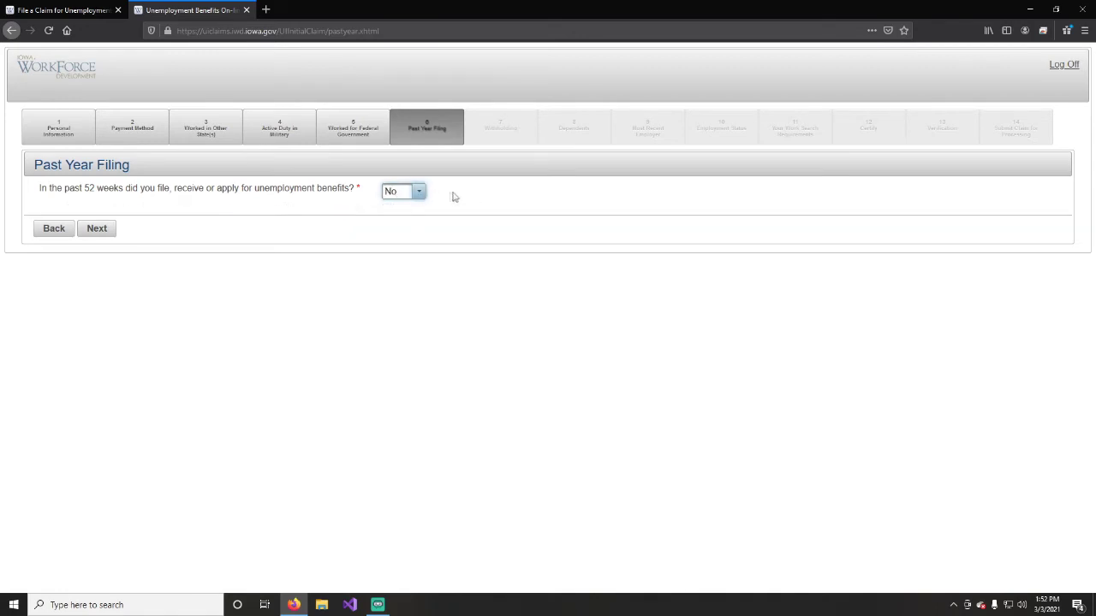
{"action": "left_click", "coordinate": [98, 228]}
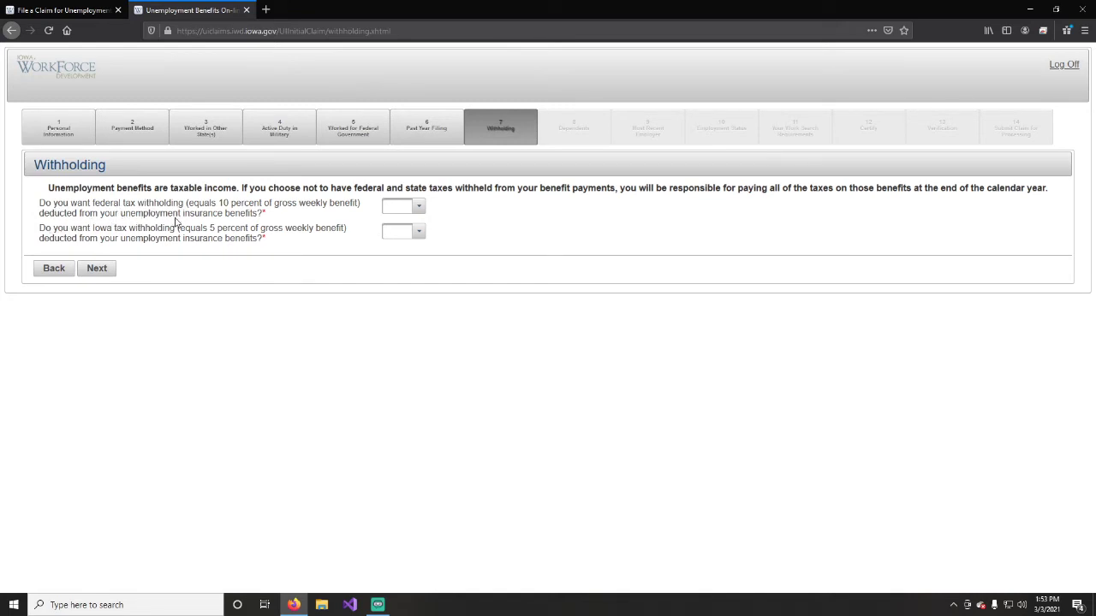
Answer Yes to both federal and Iowa tax withholding, then advance to Dependents.
{"action": "left_click", "coordinate": [418, 207]}
{"action": "left_click", "coordinate": [420, 243]}
{"action": "left_click", "coordinate": [418, 208]}
{"action": "left_click", "coordinate": [406, 255]}
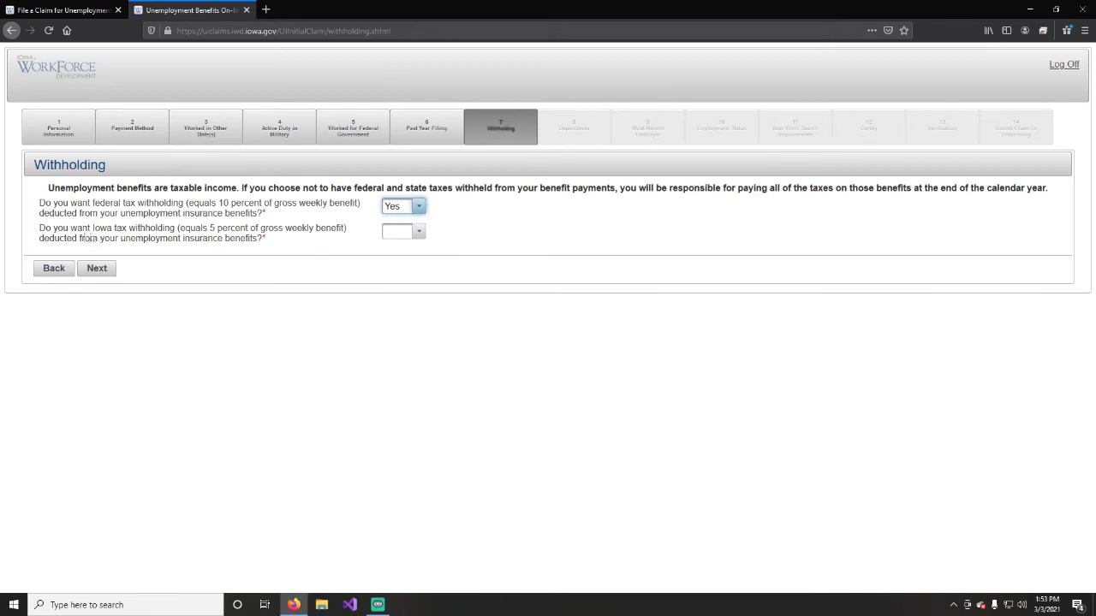
{"action": "left_click", "coordinate": [419, 231]}
{"action": "left_click", "coordinate": [396, 283]}
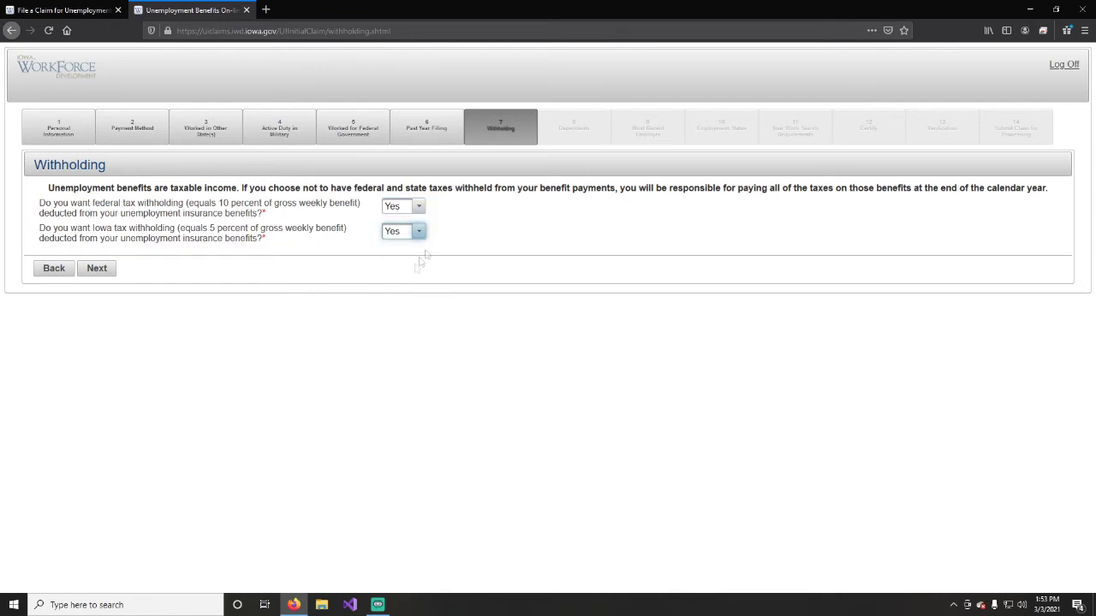
{"action": "left_click", "coordinate": [477, 222]}
{"action": "left_click", "coordinate": [90, 271]}
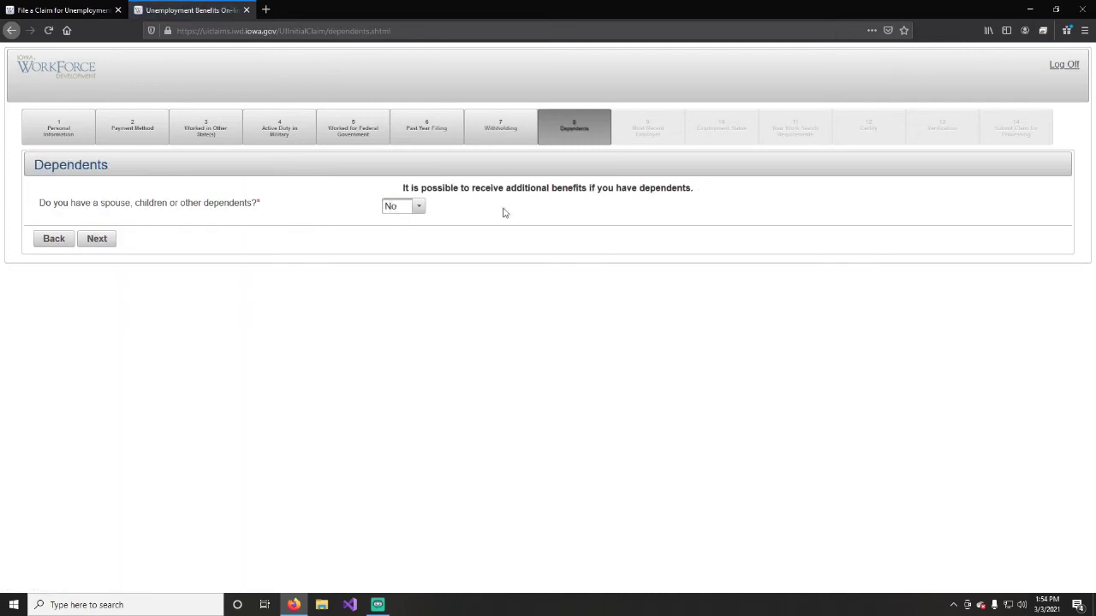
Preview Yes for dependents, answering Yes to spouse earning $120 or less and spouse's claim.
{"action": "left_click", "coordinate": [418, 207]}
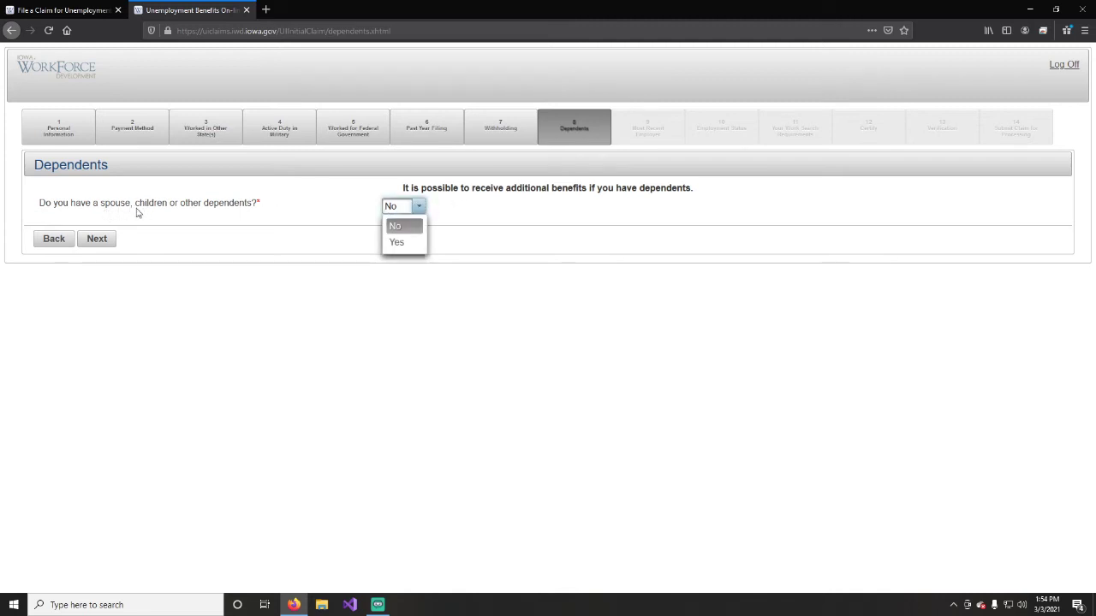
{"action": "left_click", "coordinate": [399, 245]}
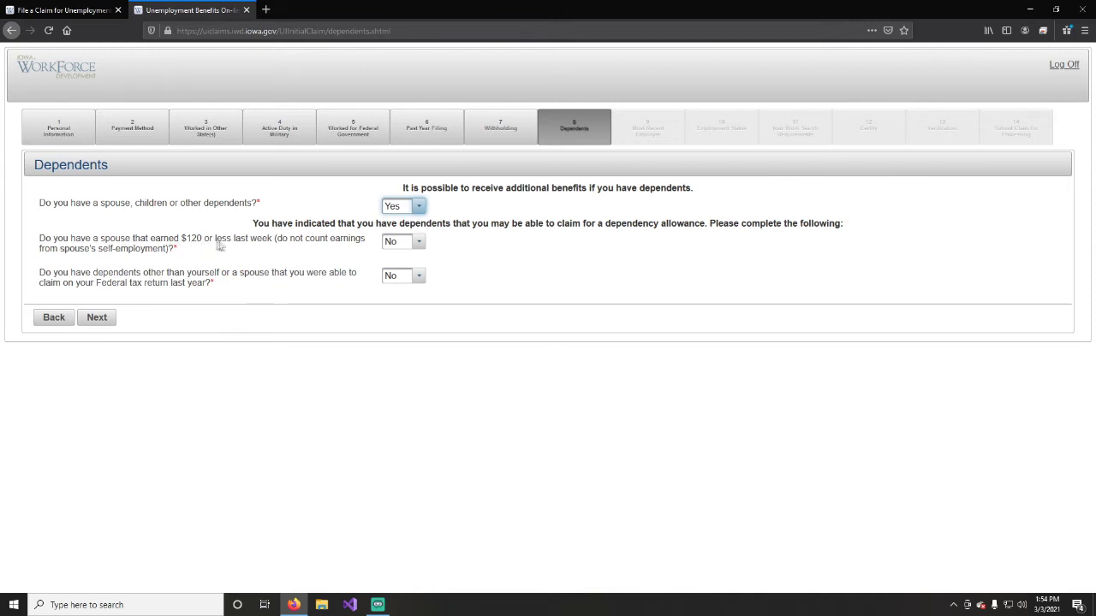
{"action": "left_click", "coordinate": [417, 242]}
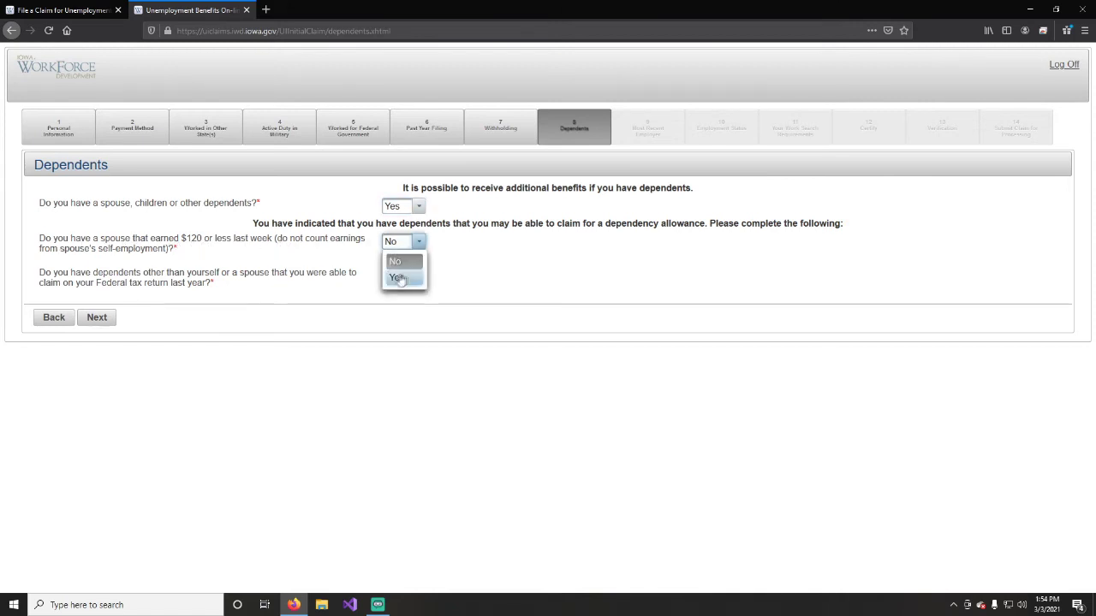
{"action": "left_click", "coordinate": [400, 268]}
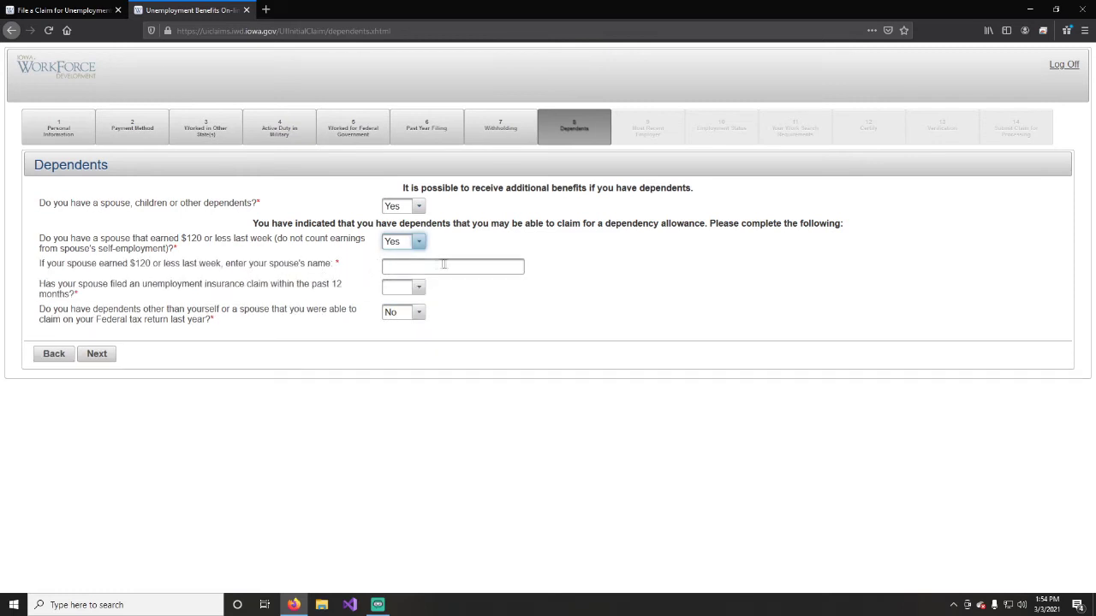
{"action": "left_click", "coordinate": [397, 266]}
{"action": "left_click", "coordinate": [403, 288]}
{"action": "left_click", "coordinate": [412, 337]}
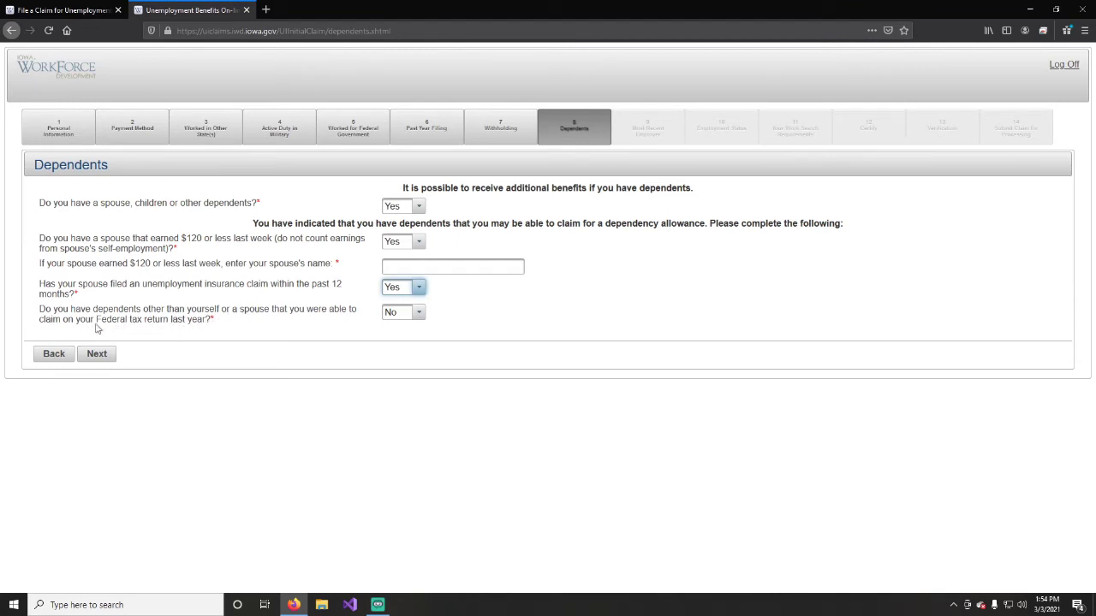
Preview Yes for other dependents, then set the dependents question to No.
{"action": "left_click", "coordinate": [403, 312]}
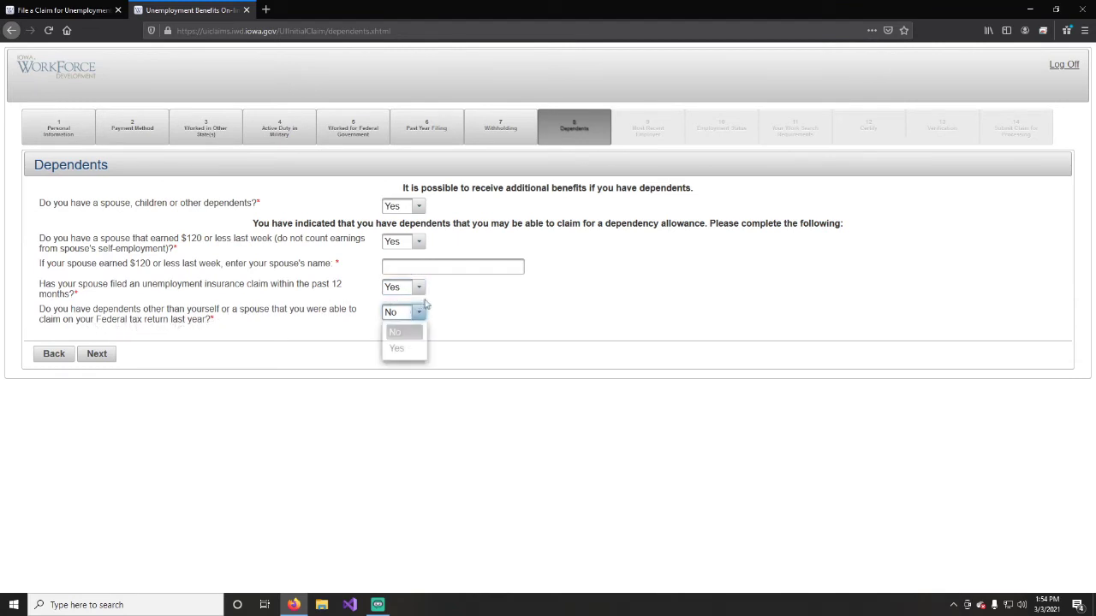
{"action": "left_click", "coordinate": [401, 349]}
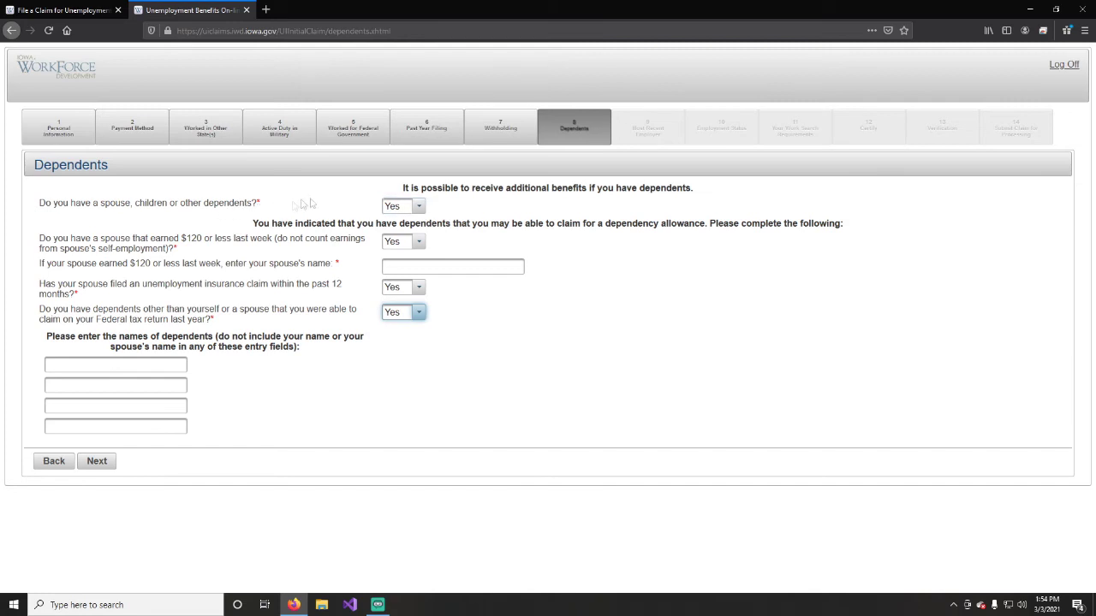
{"action": "left_click", "coordinate": [416, 206]}
{"action": "left_click", "coordinate": [394, 226]}
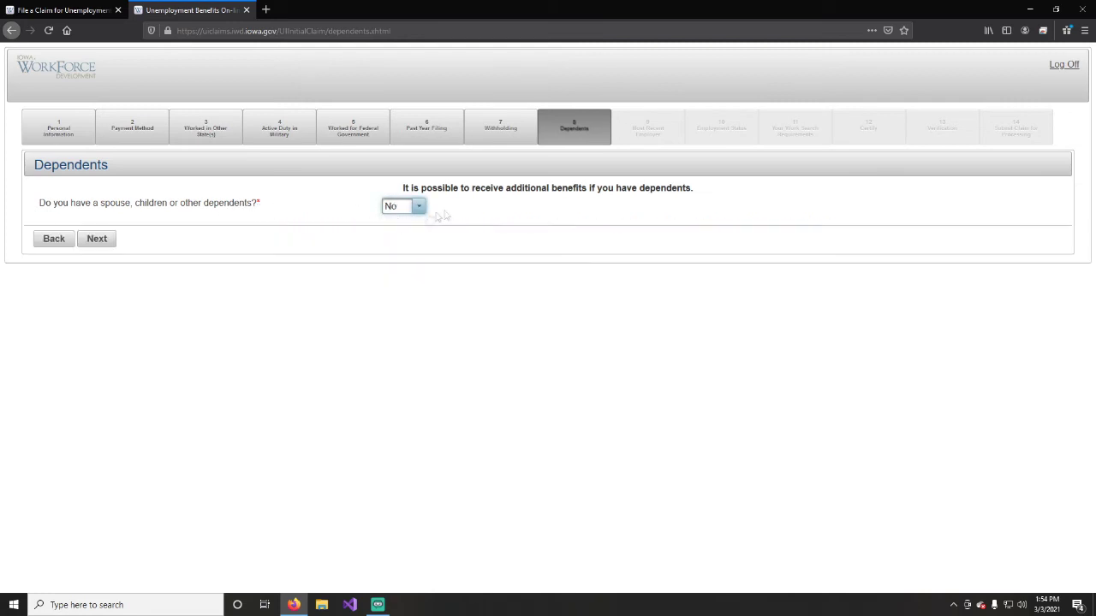
Advance to Most Recent Employer, answer Yes that work was performed in Iowa, and continue.
{"action": "left_click", "coordinate": [94, 240]}
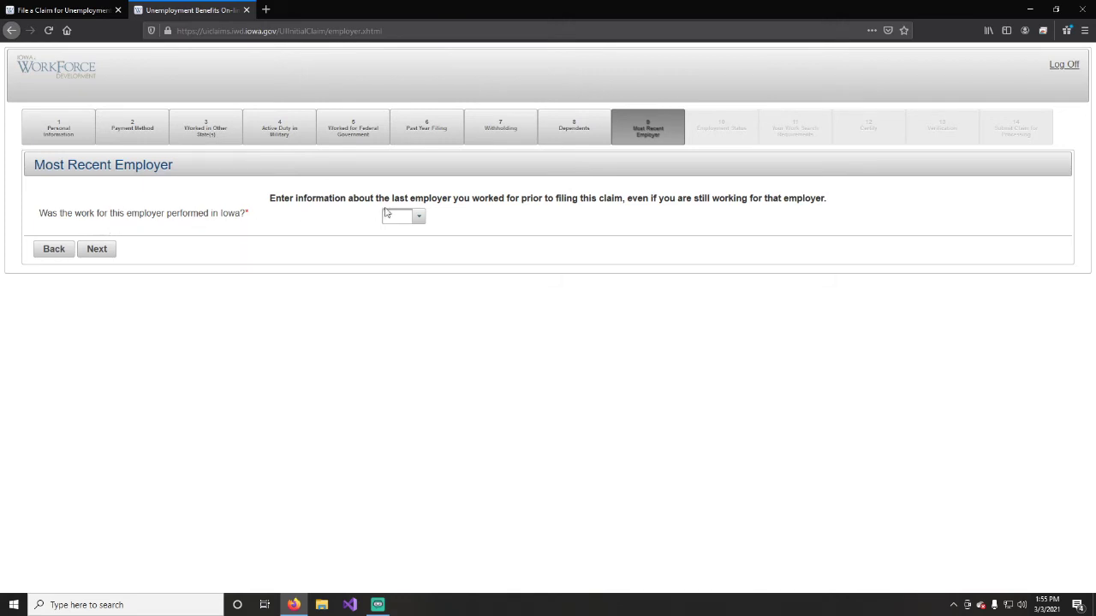
{"action": "left_click", "coordinate": [418, 217]}
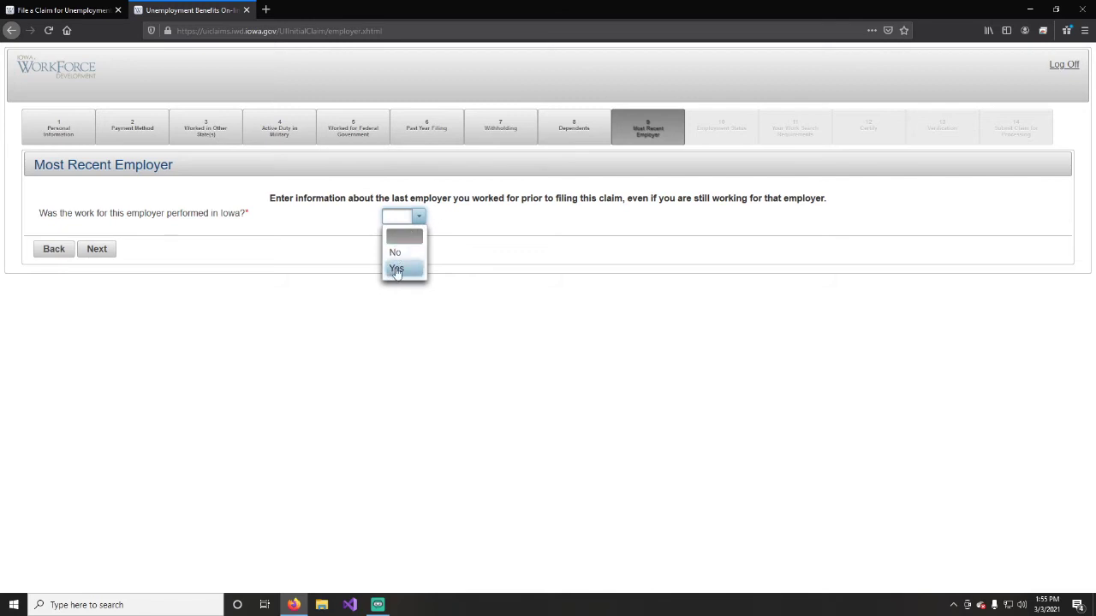
{"action": "left_click", "coordinate": [396, 270]}
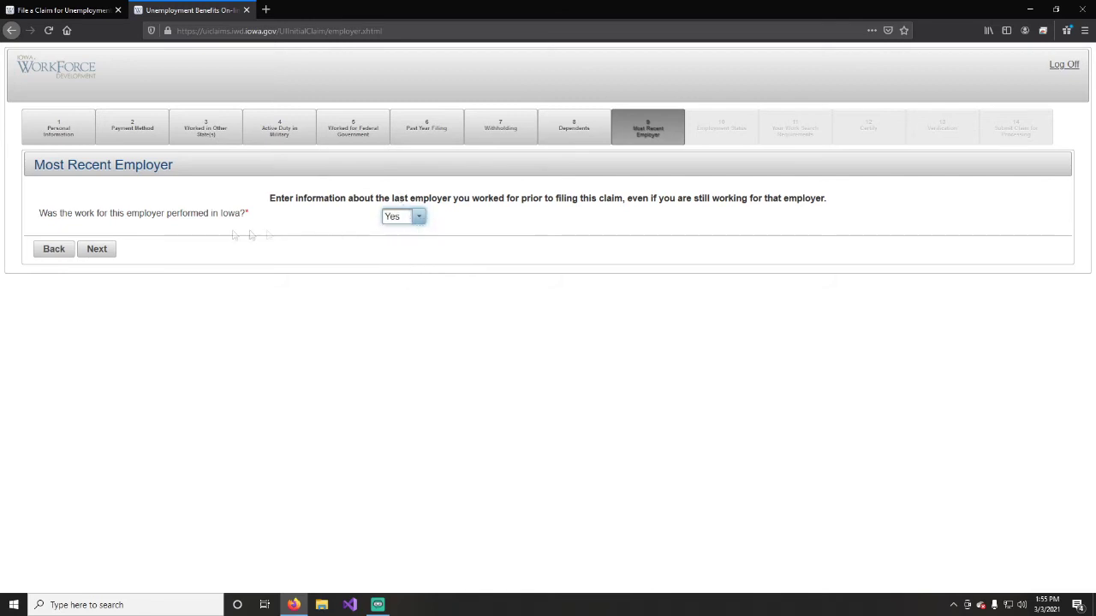
{"action": "left_click", "coordinate": [412, 219]}
{"action": "left_click", "coordinate": [408, 250]}
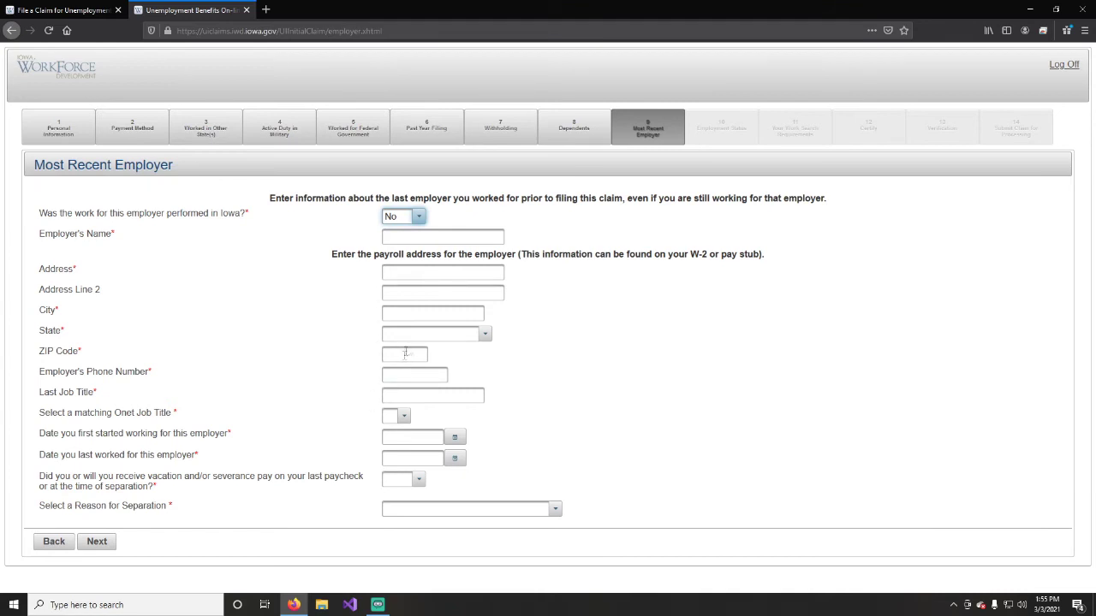
{"action": "left_click", "coordinate": [404, 217]}
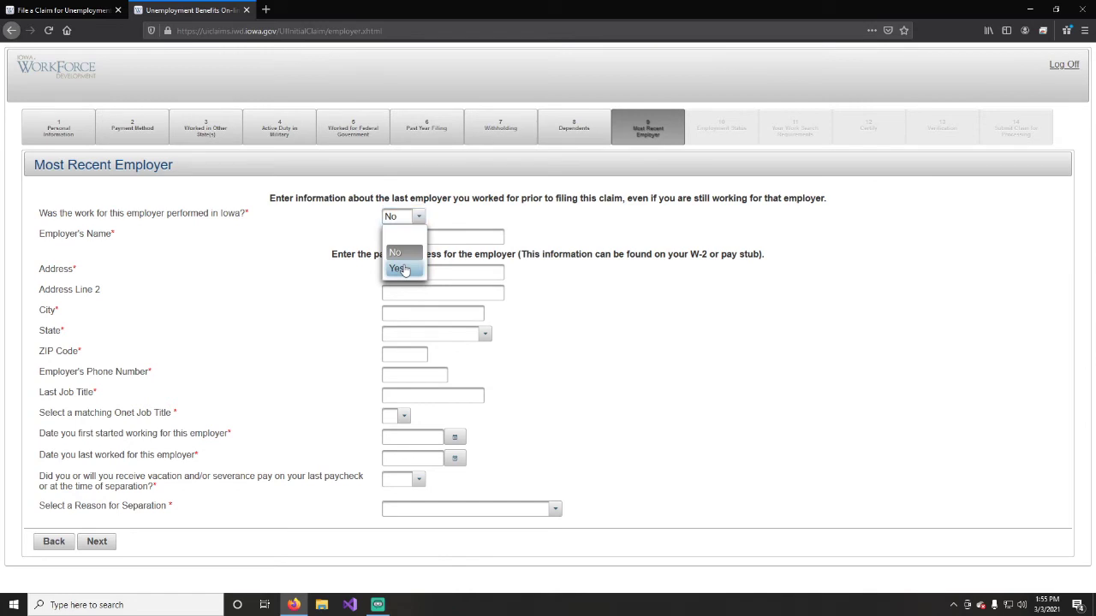
{"action": "left_click", "coordinate": [399, 269]}
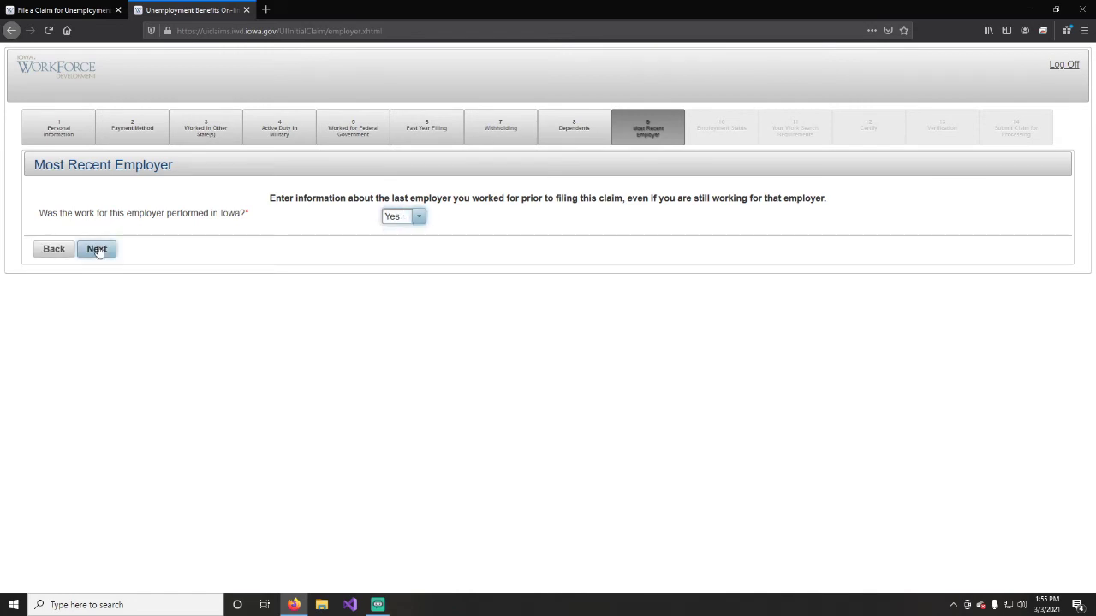
{"action": "left_click", "coordinate": [96, 249]}
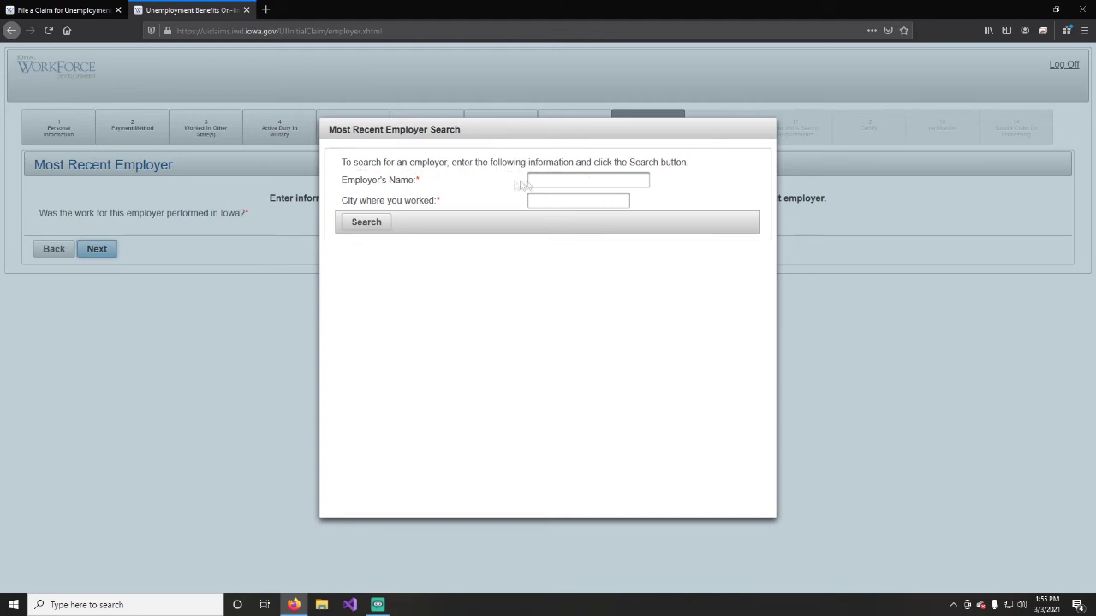
Search for the employer by name with city Wapello.
{"action": "left_click", "coordinate": [551, 179]}
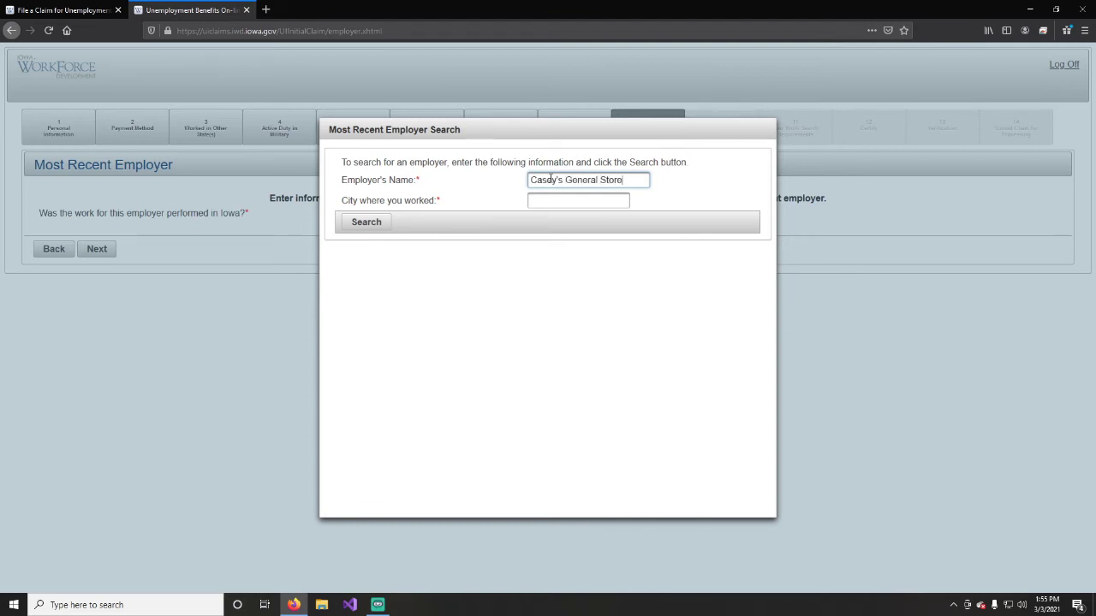
{"action": "left_click", "coordinate": [541, 200]}
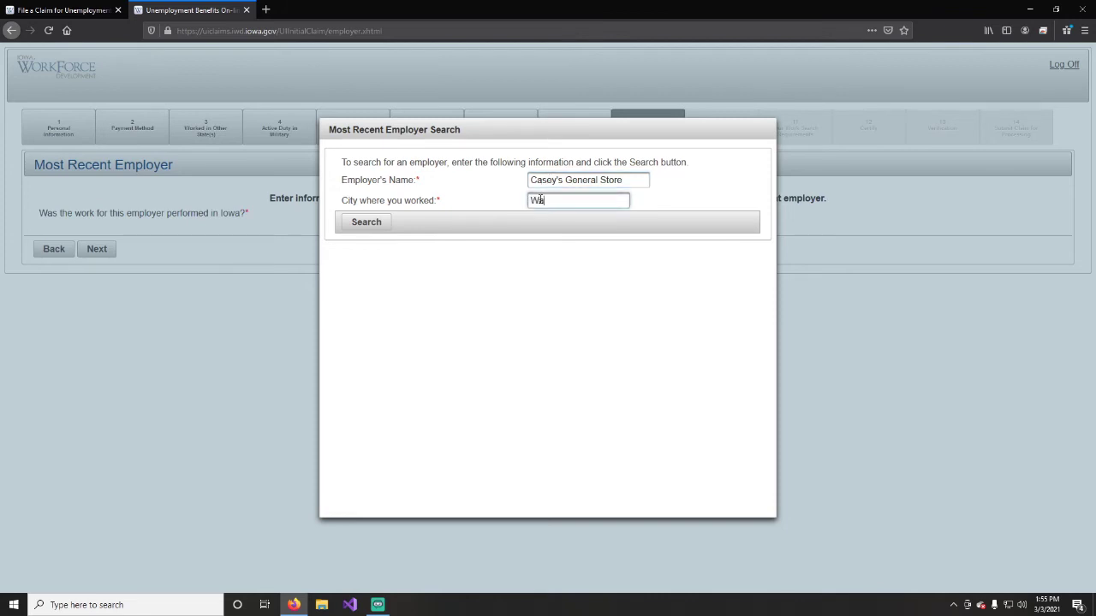
{"action": "type", "text": "Wapello"}
{"action": "left_click", "coordinate": [367, 224]}
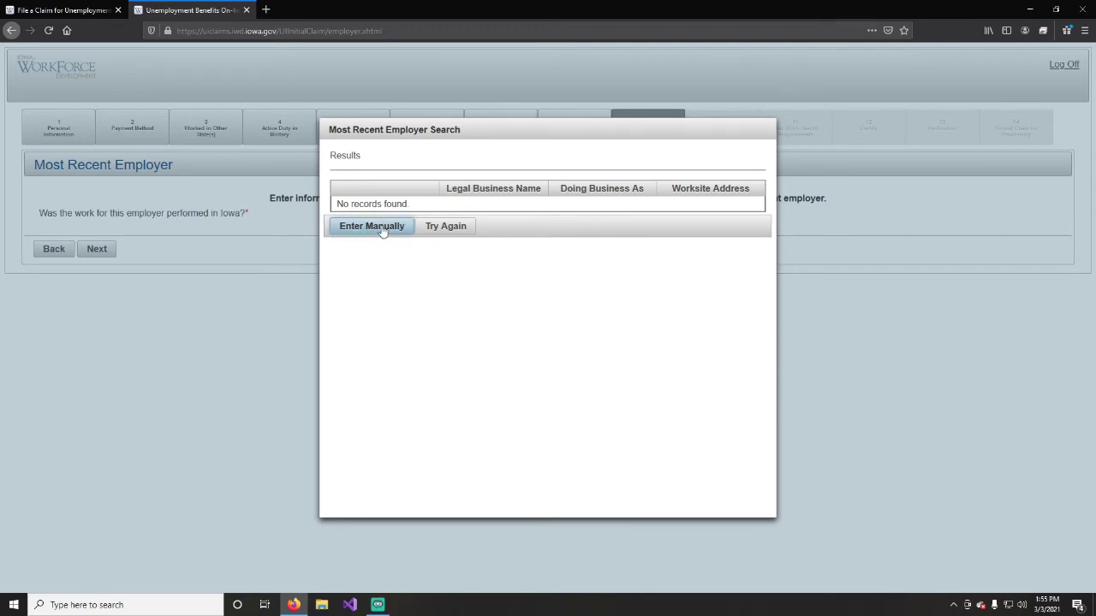
Retry the search as 'Casey's' in Wapello and select Casey's Marketing Company.
{"action": "left_click", "coordinate": [445, 226]}
{"action": "left_click_drag", "start_coordinate": [564, 181], "coordinate": [633, 176]}
{"action": "key", "text": "BackSpace"}
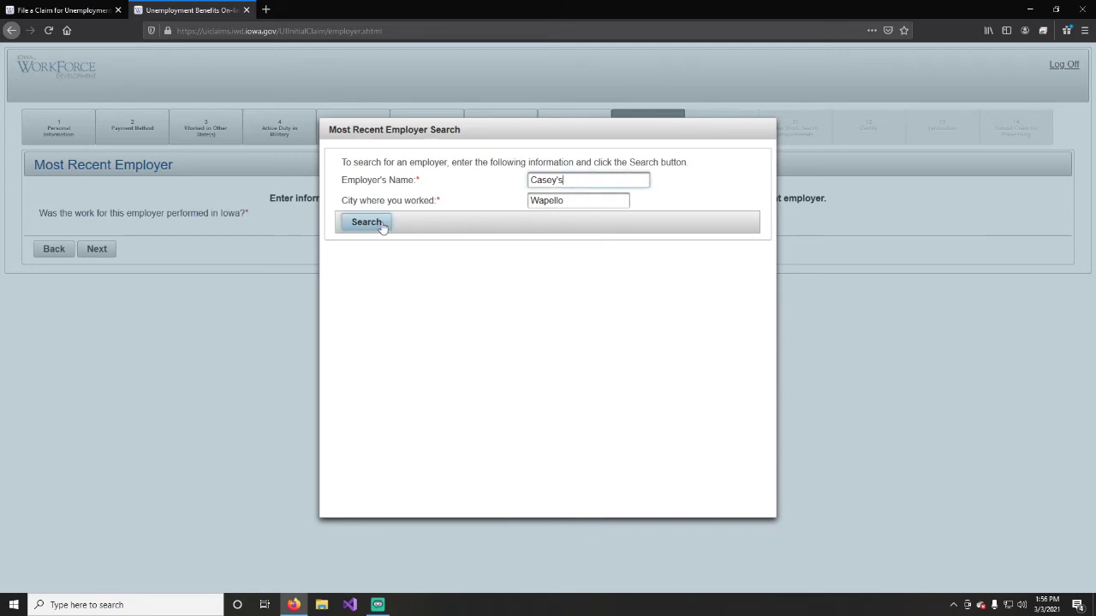
{"action": "left_click", "coordinate": [379, 224]}
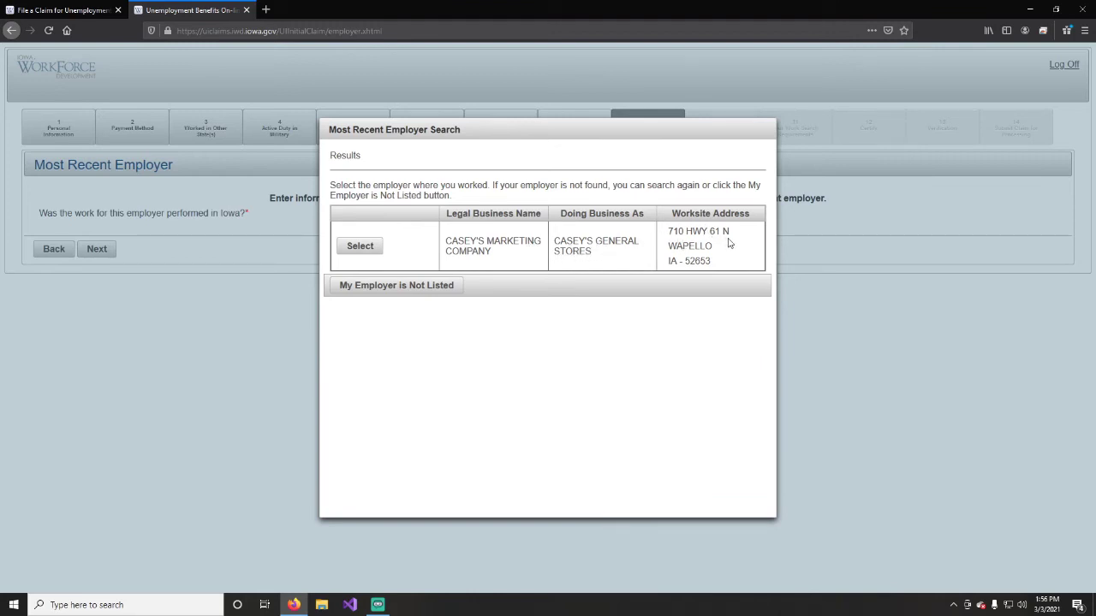
{"action": "left_click", "coordinate": [351, 249]}
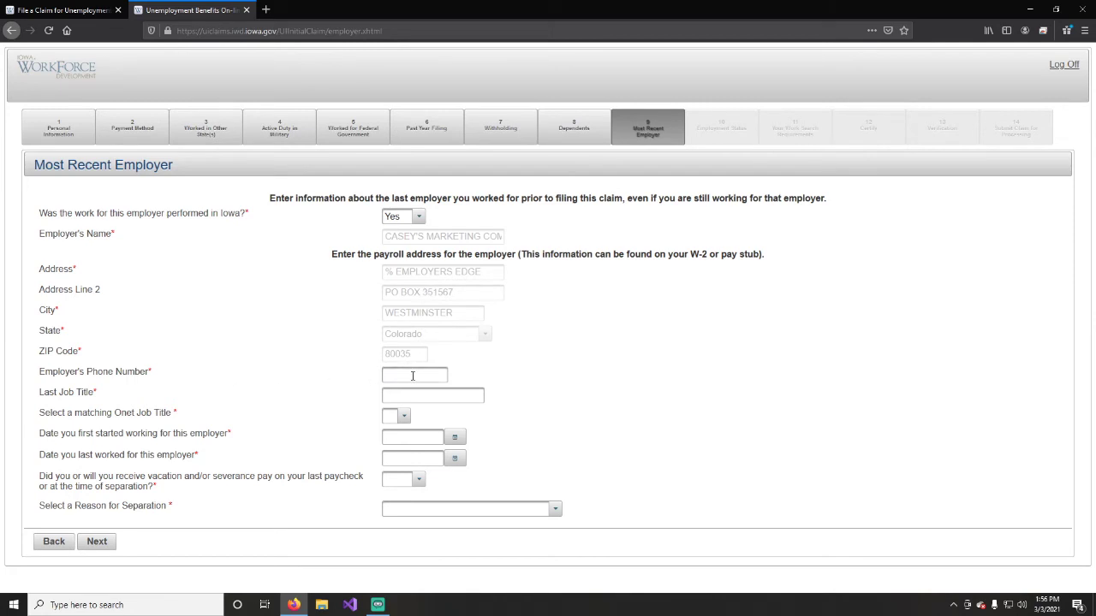
Enter the employer's phone, job title Register, Onet title Cashiers, and dates 03/01/2018–10/01/2020.
{"action": "left_click", "coordinate": [411, 375]}
{"action": "left_click", "coordinate": [411, 396]}
{"action": "left_click", "coordinate": [401, 416]}
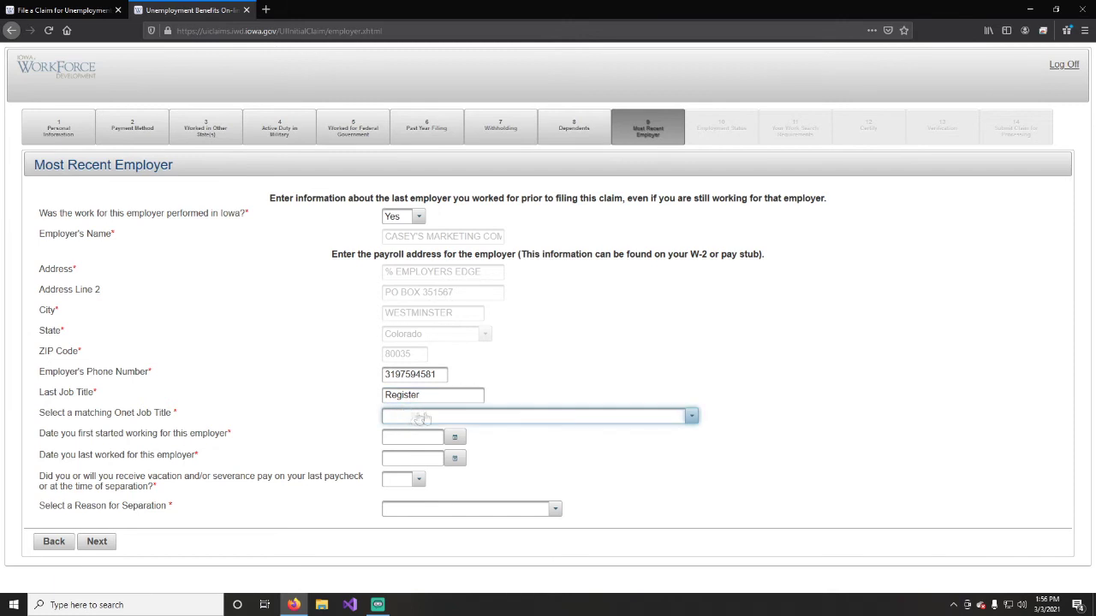
{"action": "left_click", "coordinate": [690, 415]}
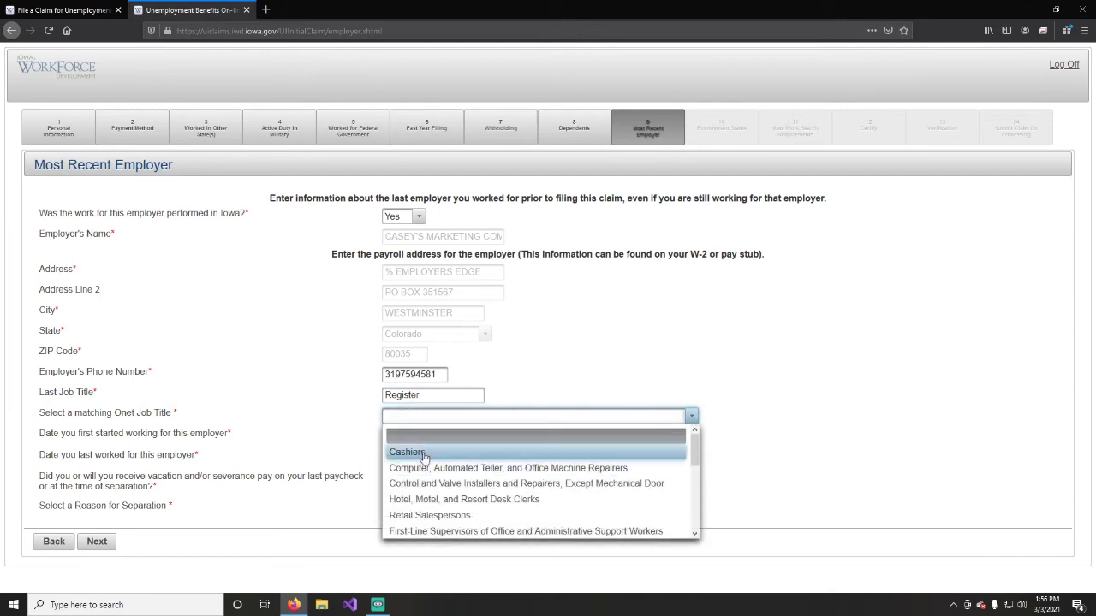
{"action": "left_click", "coordinate": [399, 446]}
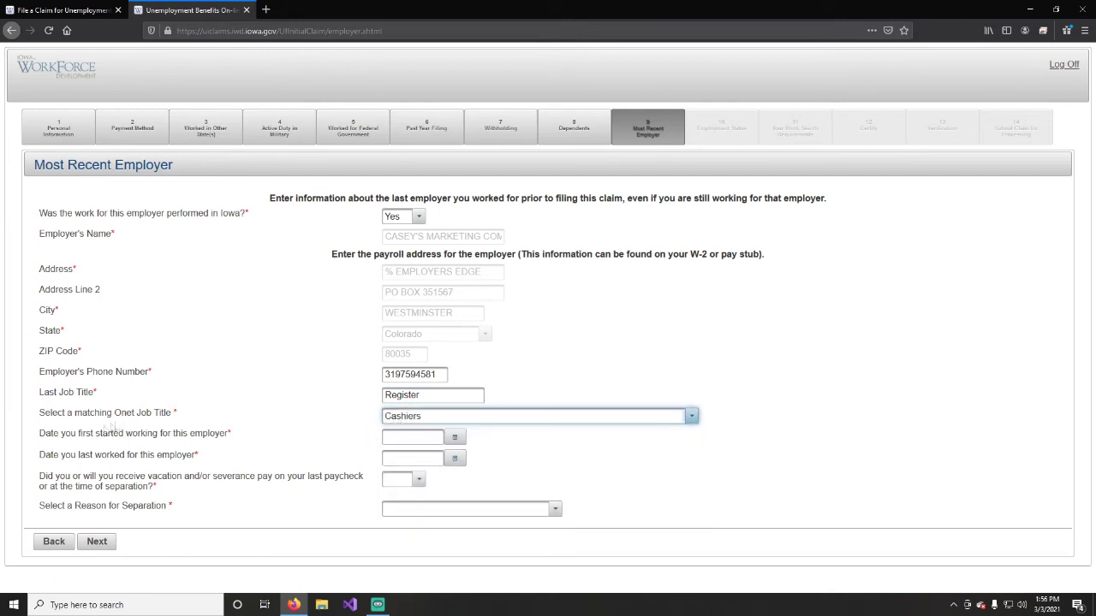
{"action": "left_click", "coordinate": [413, 439]}
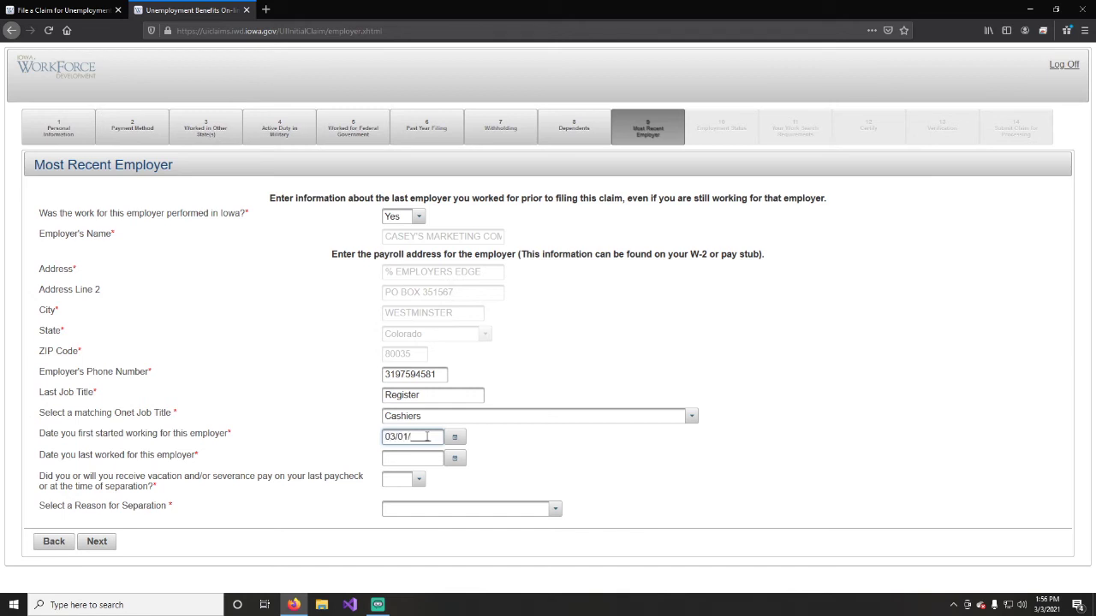
{"action": "left_click", "coordinate": [389, 454]}
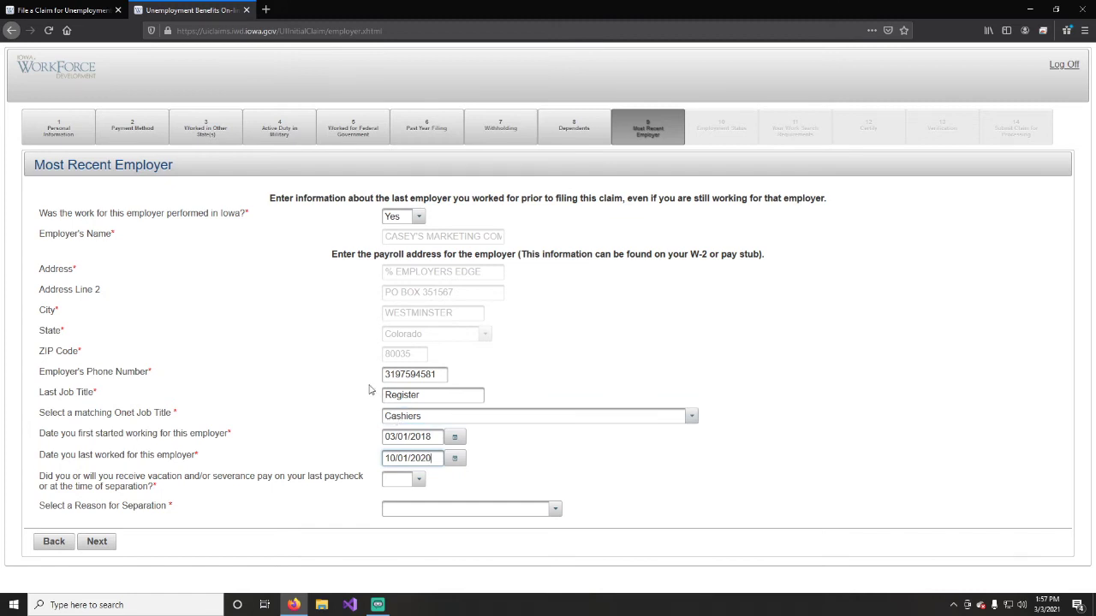
{"action": "left_click", "coordinate": [499, 467]}
Answer No to the vacation or severance pay question, after briefly switching it to Yes.
{"action": "left_click", "coordinate": [409, 481]}
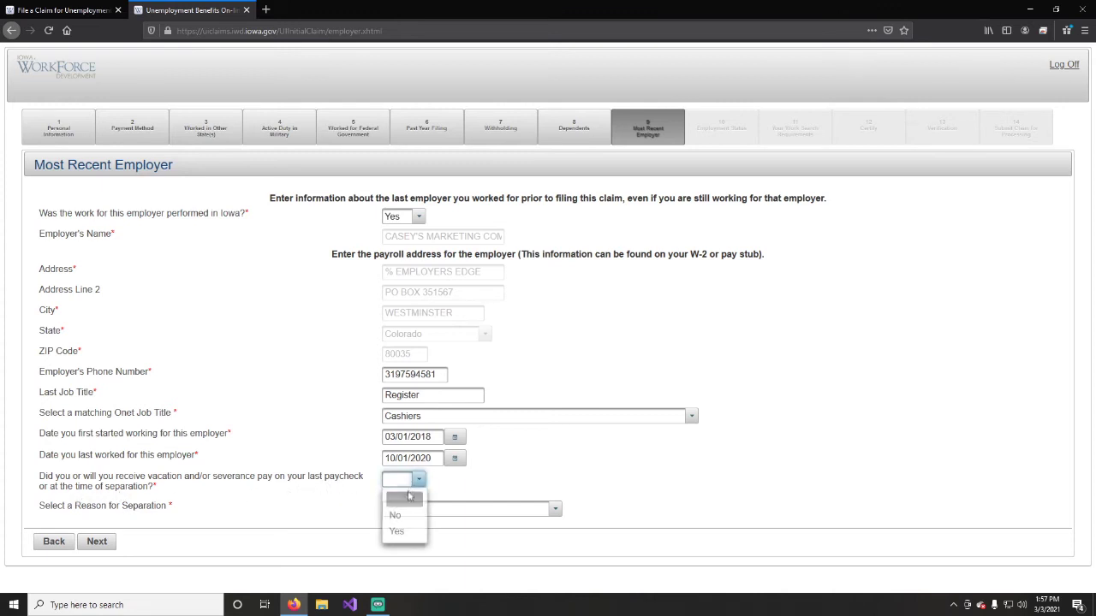
{"action": "left_click", "coordinate": [396, 515]}
{"action": "left_click", "coordinate": [416, 481]}
{"action": "left_click", "coordinate": [410, 532]}
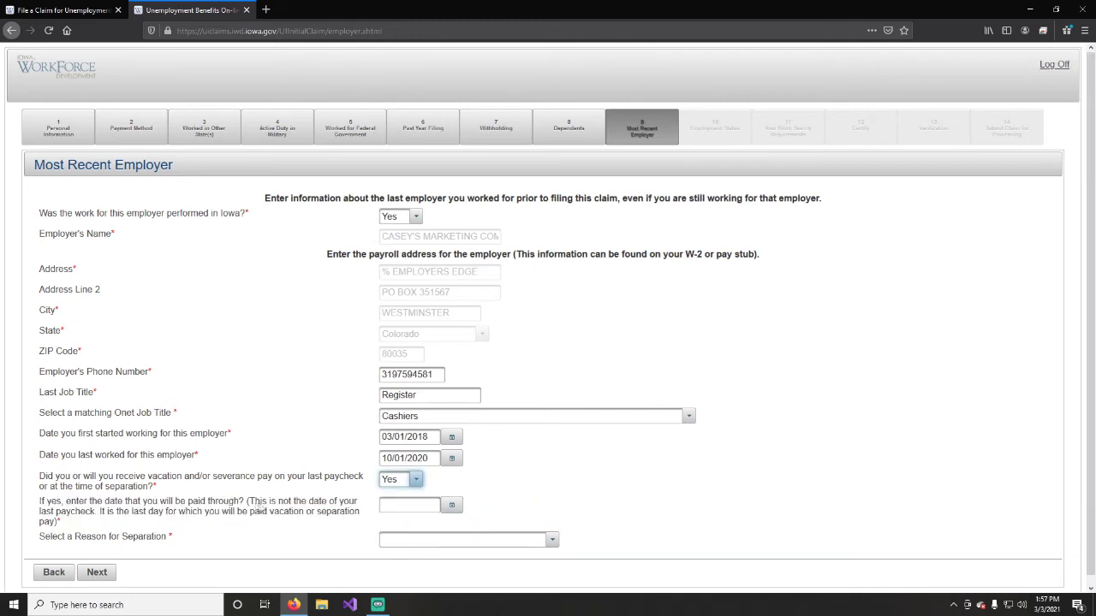
{"action": "left_click", "coordinate": [417, 482]}
{"action": "left_click", "coordinate": [404, 514]}
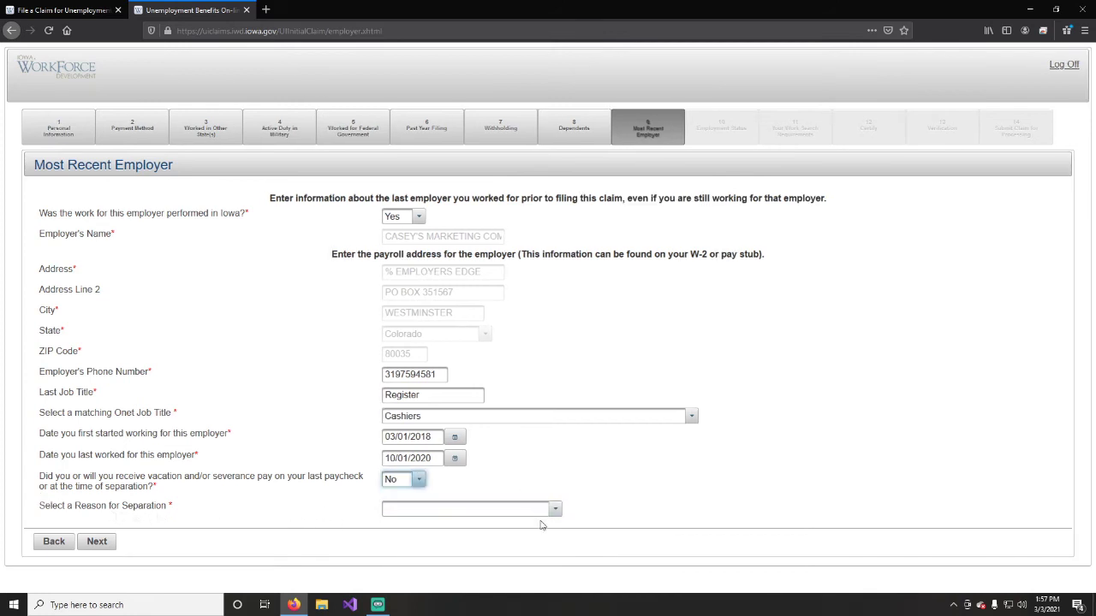
Choose Layoff/Lack of Work as the reason for separation.
{"action": "left_click", "coordinate": [555, 510]}
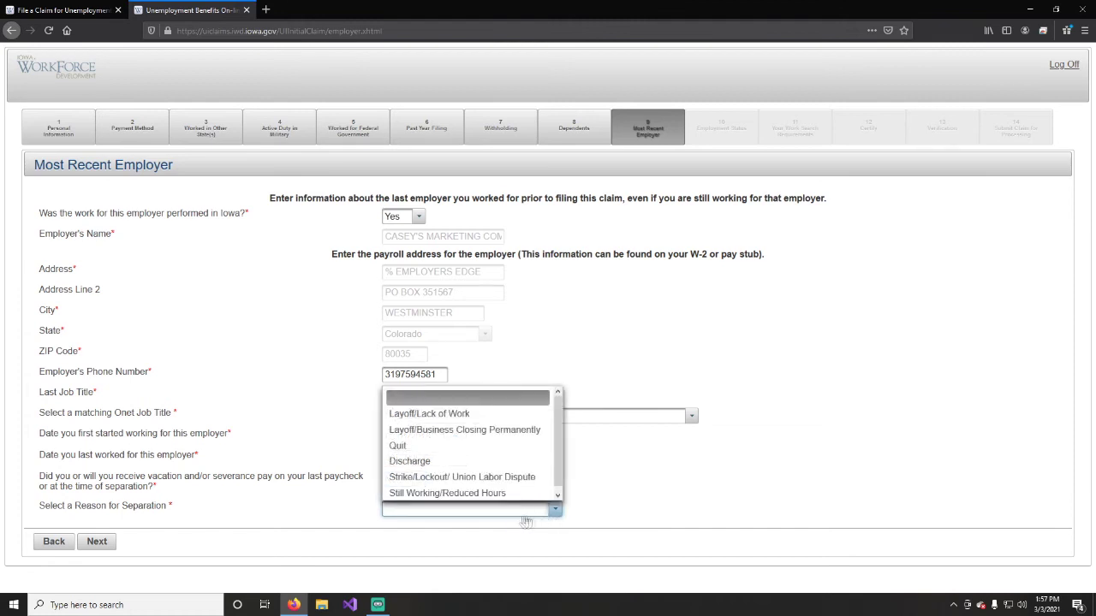
{"action": "scroll", "coordinate": [489, 425], "scroll_direction": "down", "scroll_amount": 1}
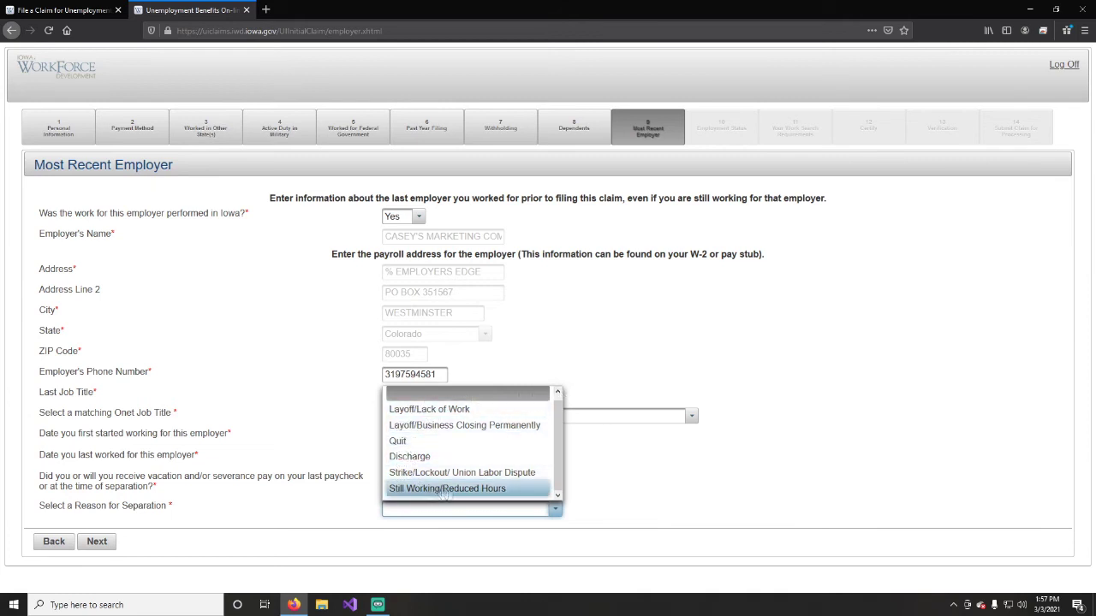
{"action": "left_click", "coordinate": [407, 411]}
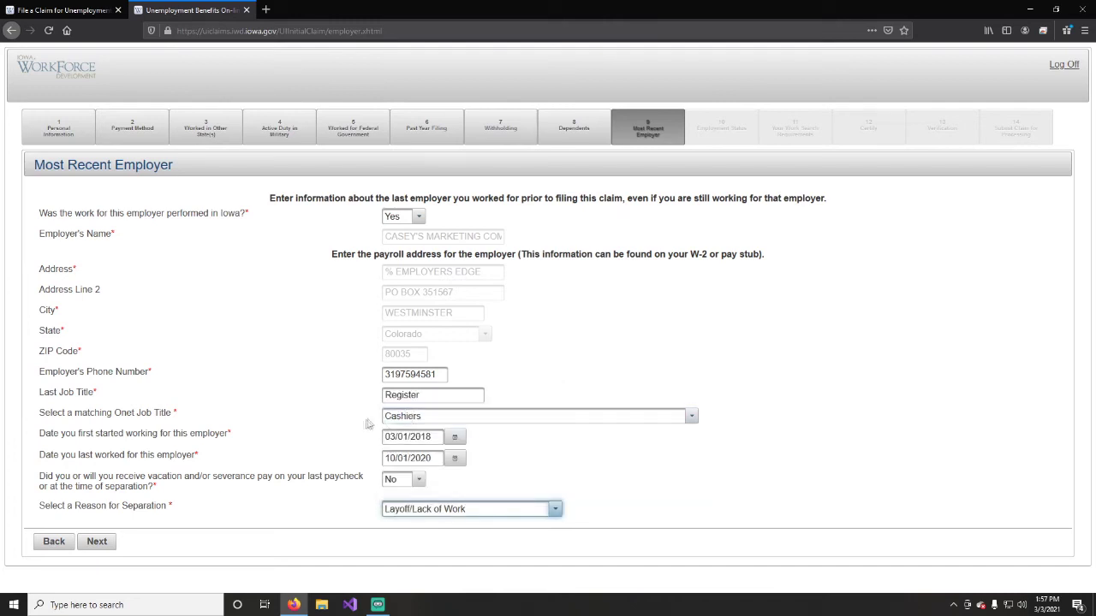
Move on to Employment Status and choose the temporary COVID-19 layoff statement.
{"action": "left_click", "coordinate": [97, 542]}
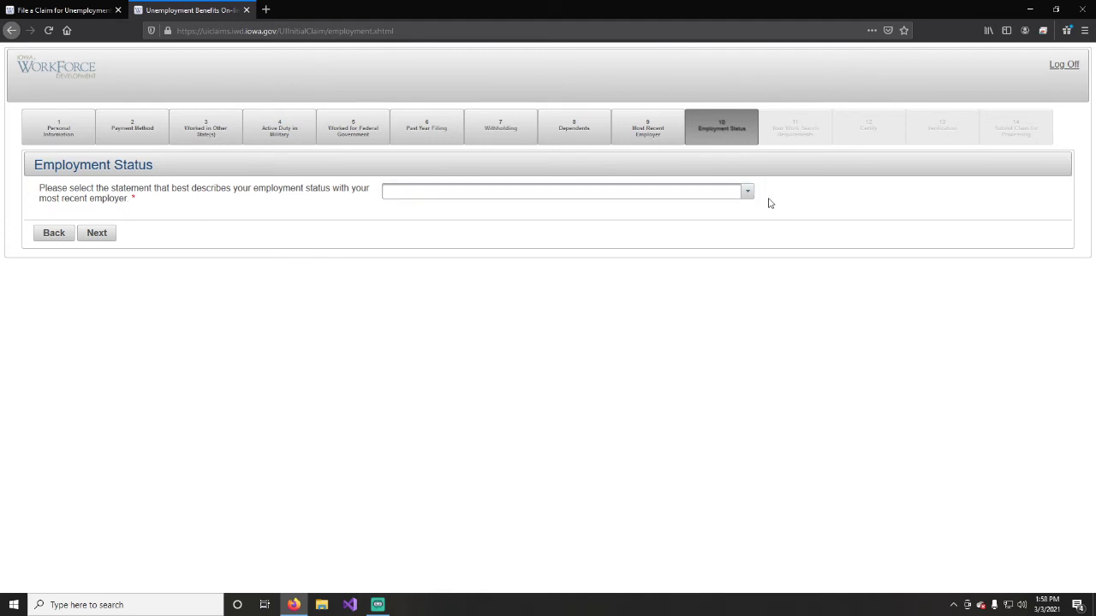
{"action": "left_click", "coordinate": [660, 137]}
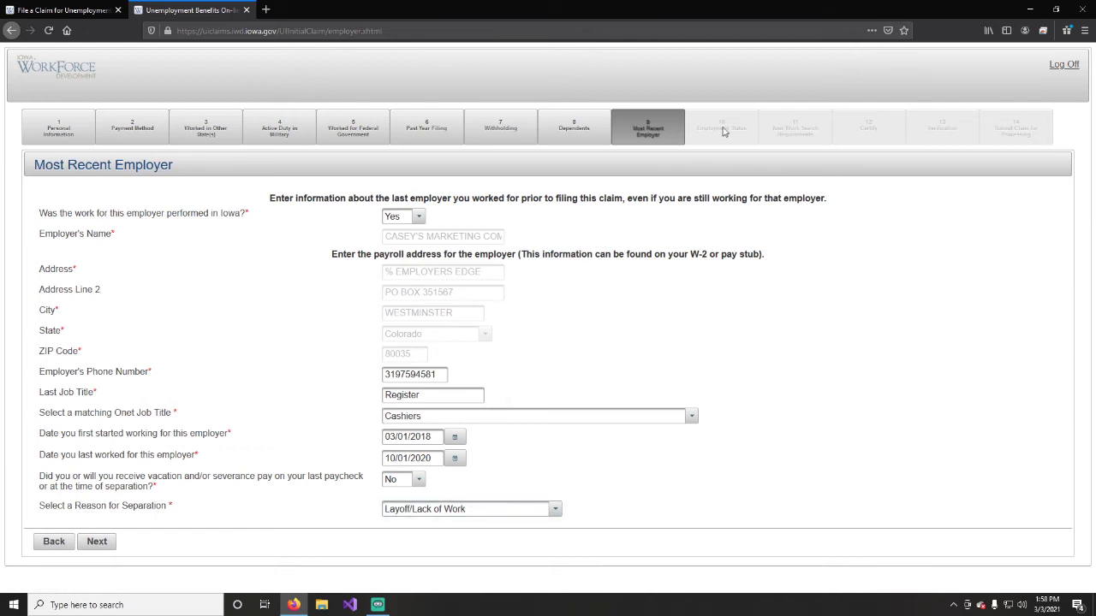
{"action": "left_click", "coordinate": [101, 546]}
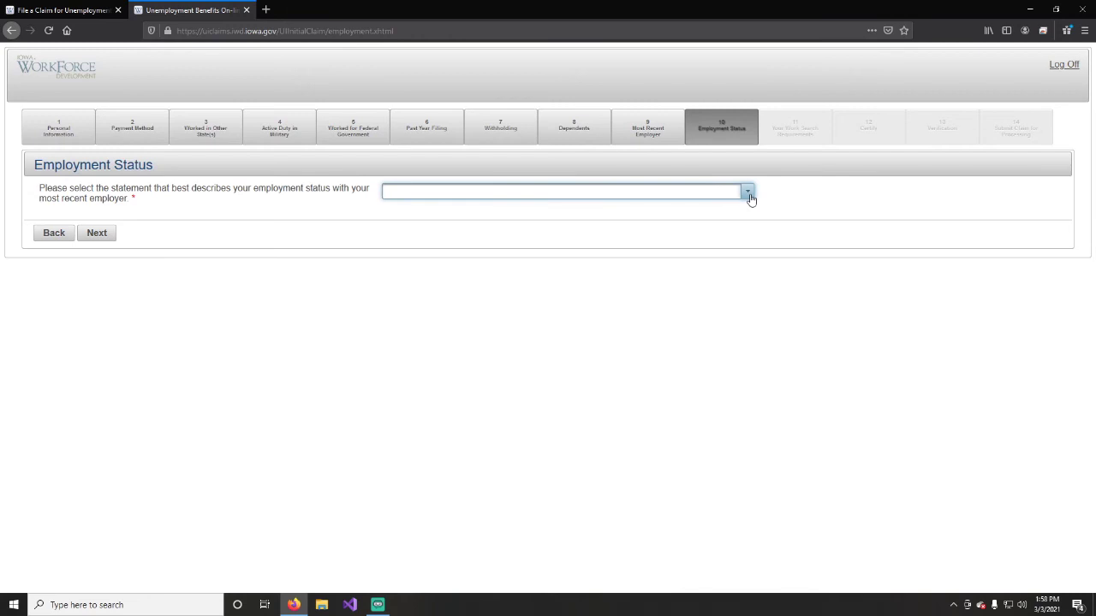
{"action": "left_click", "coordinate": [747, 194]}
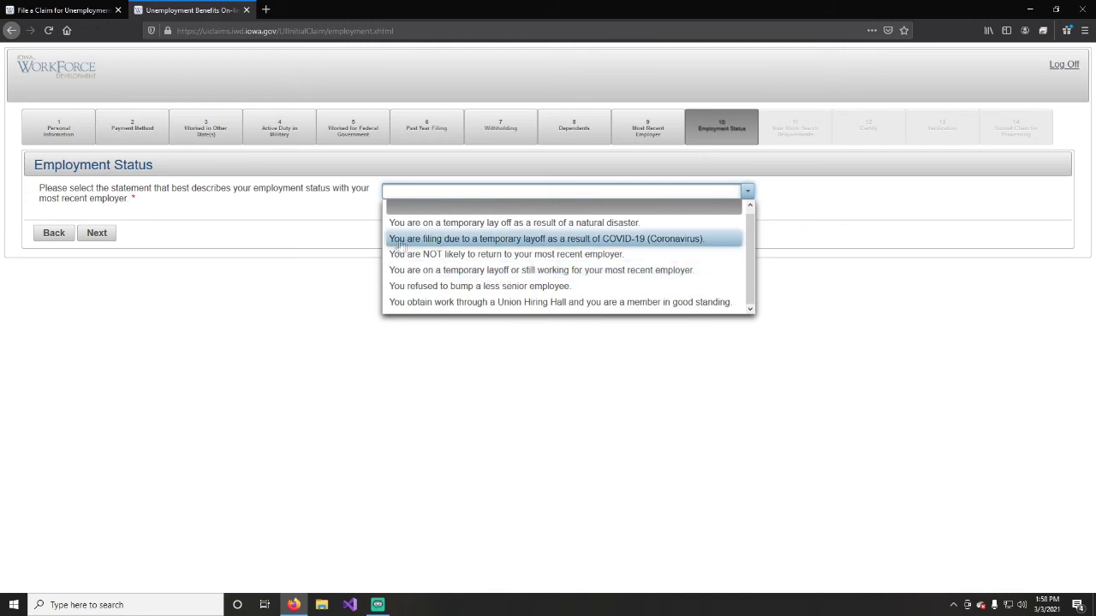
{"action": "left_click", "coordinate": [614, 242]}
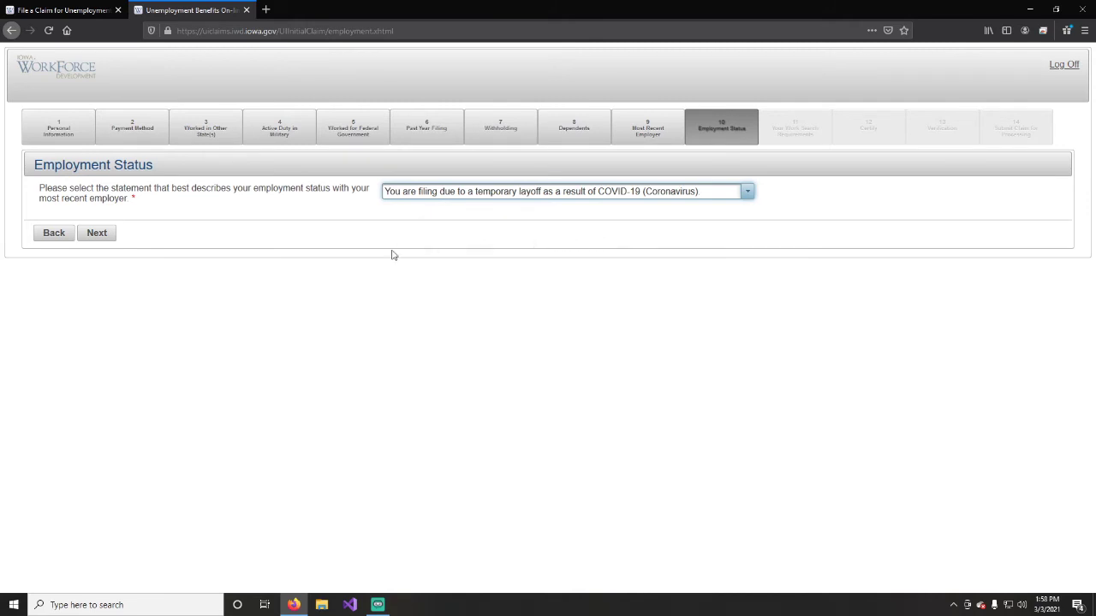
Check Work Search Requirements, then return to Employment Status with the COVID-19 statement kept.
{"action": "left_click", "coordinate": [97, 234]}
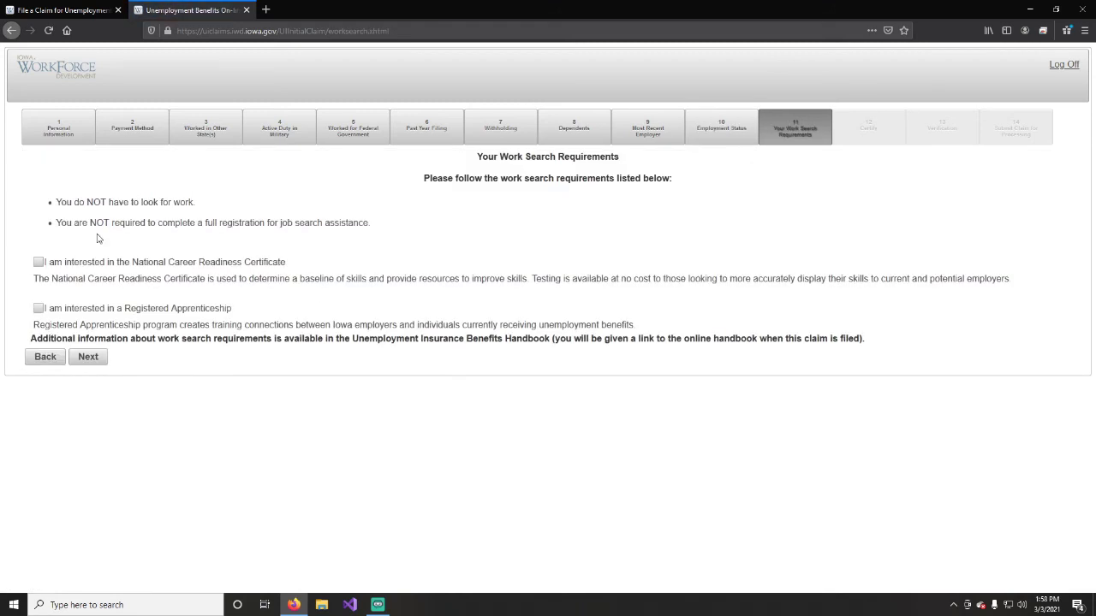
{"action": "left_click", "coordinate": [46, 357]}
{"action": "left_click", "coordinate": [747, 191]}
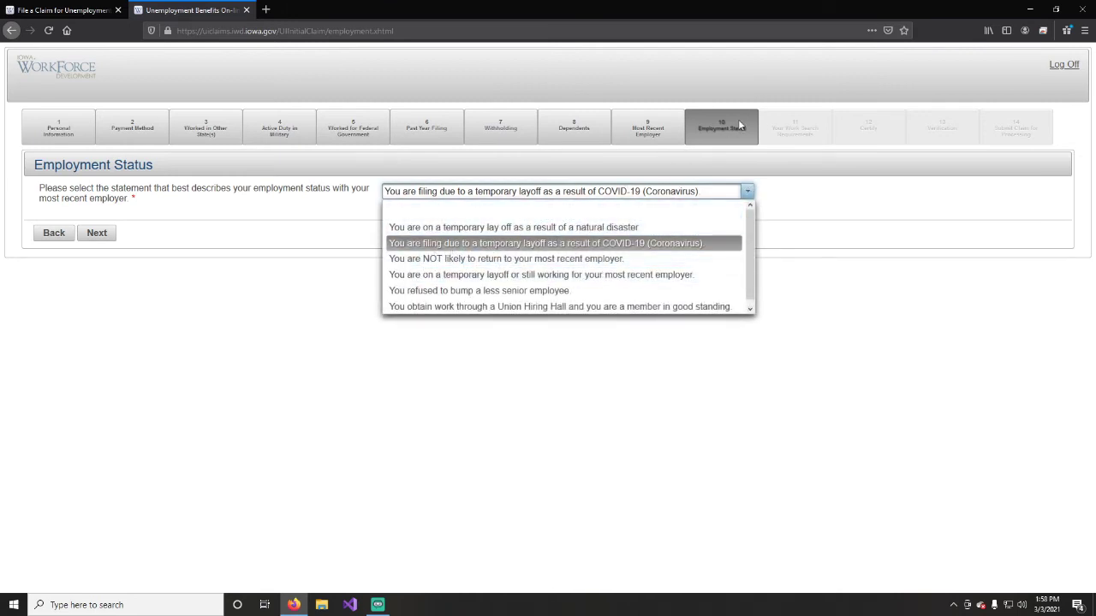
{"action": "left_click", "coordinate": [89, 235]}
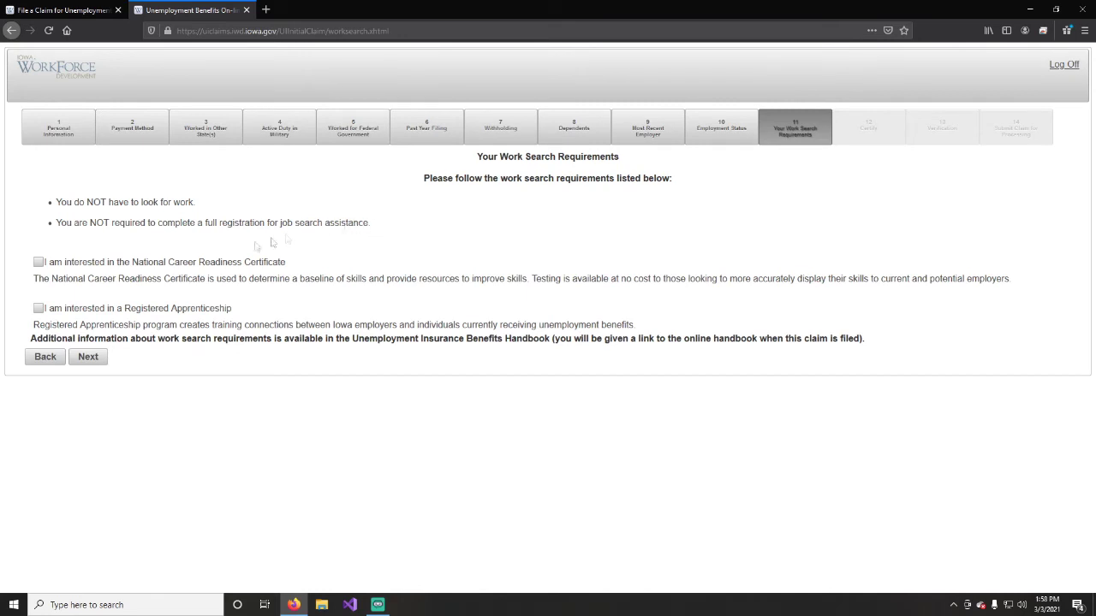
{"action": "left_click", "coordinate": [43, 356]}
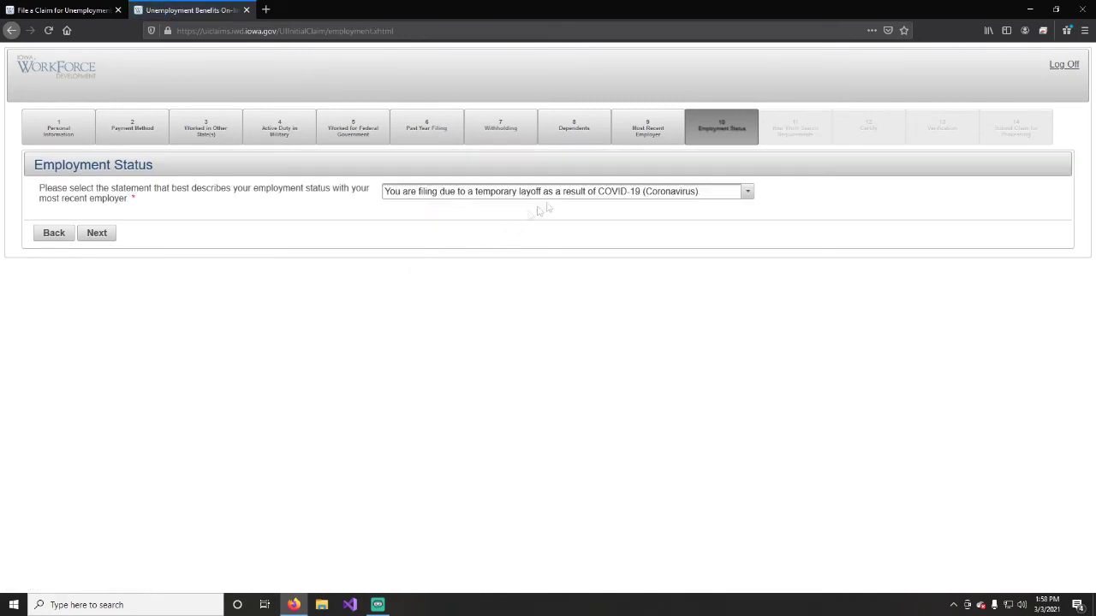
Change employment status to 'You are NOT likely to return to your most recent employer' and continue.
{"action": "left_click", "coordinate": [746, 191]}
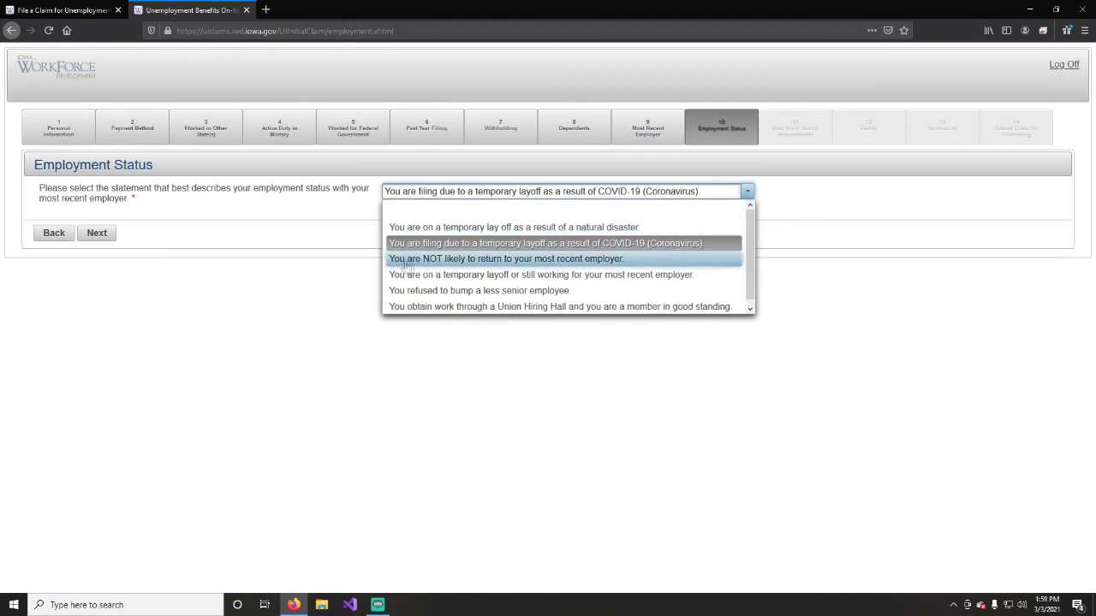
{"action": "left_click", "coordinate": [468, 258]}
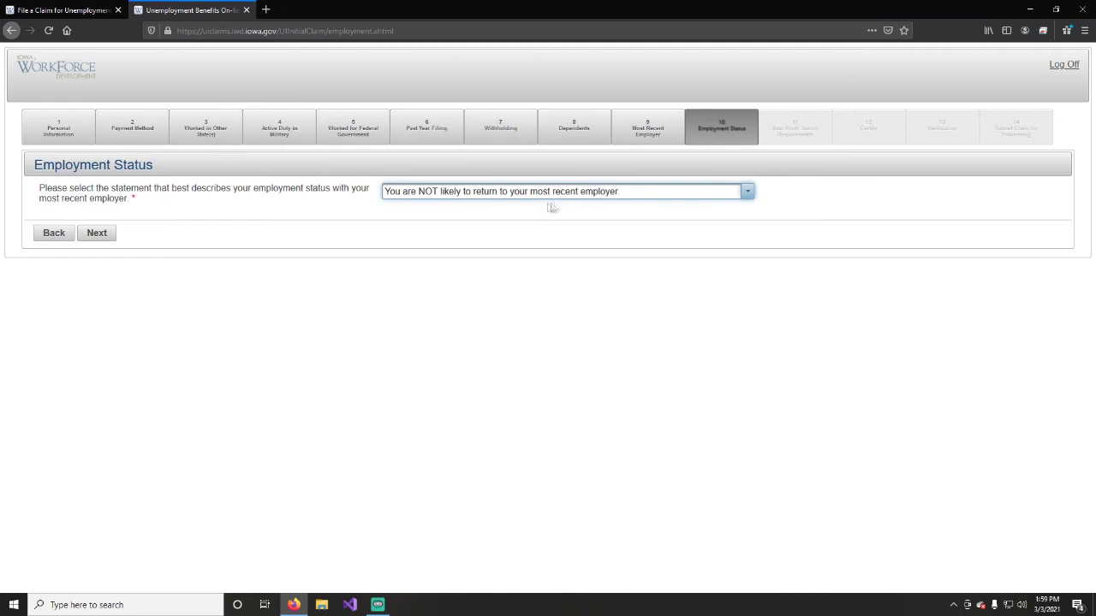
{"action": "left_click", "coordinate": [94, 233]}
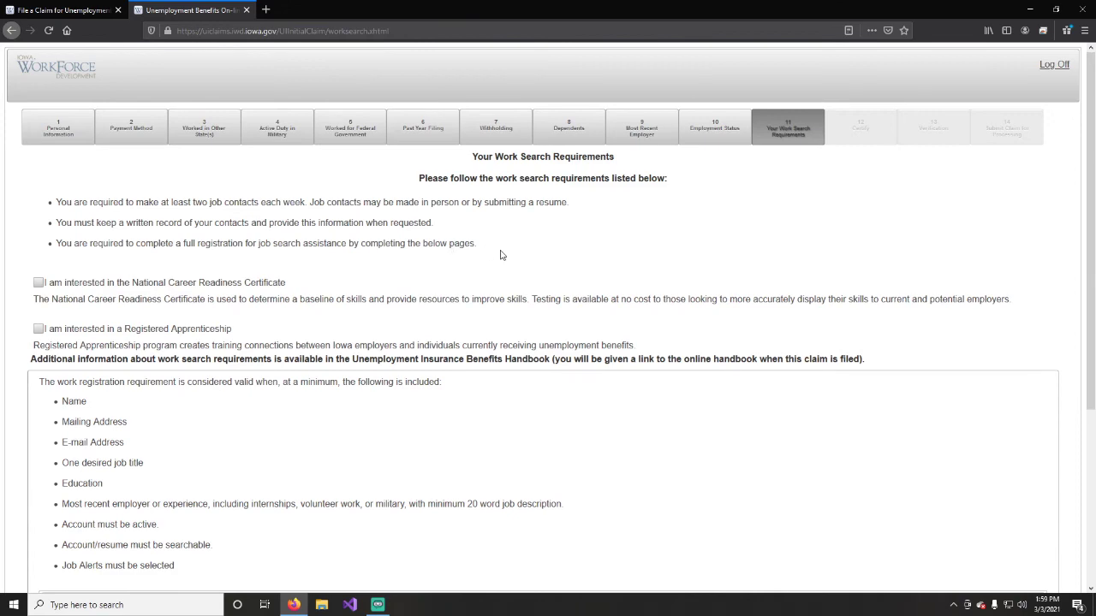
Set work registration to Not Working and No, Not Attending Any School, then attempt Next.
{"action": "scroll", "coordinate": [501, 255], "scroll_direction": "down", "scroll_amount": 5}
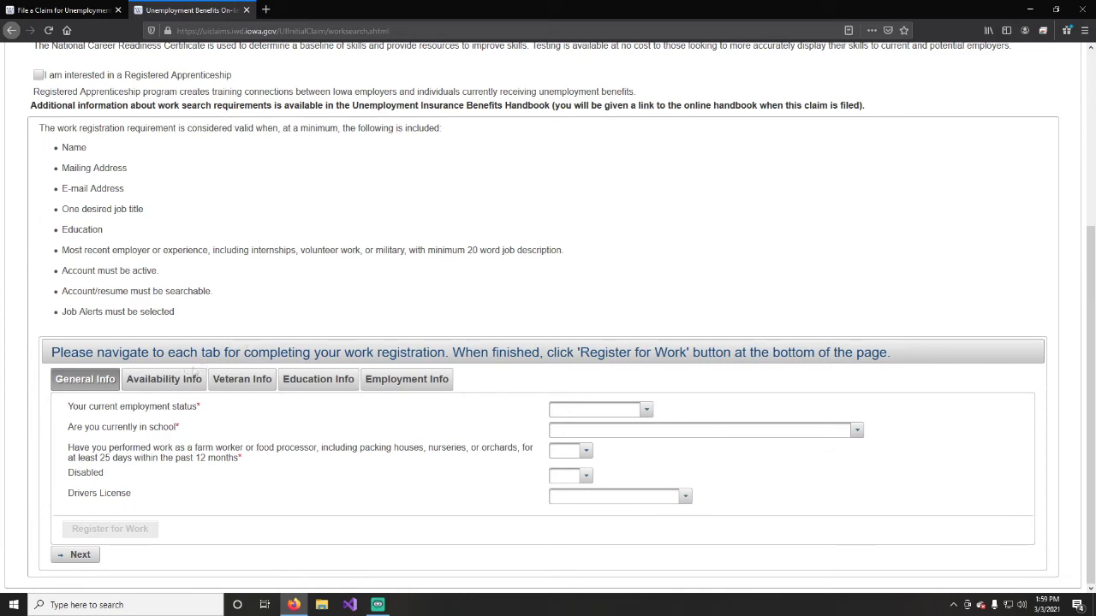
{"action": "scroll", "coordinate": [240, 329], "scroll_direction": "up", "scroll_amount": 3}
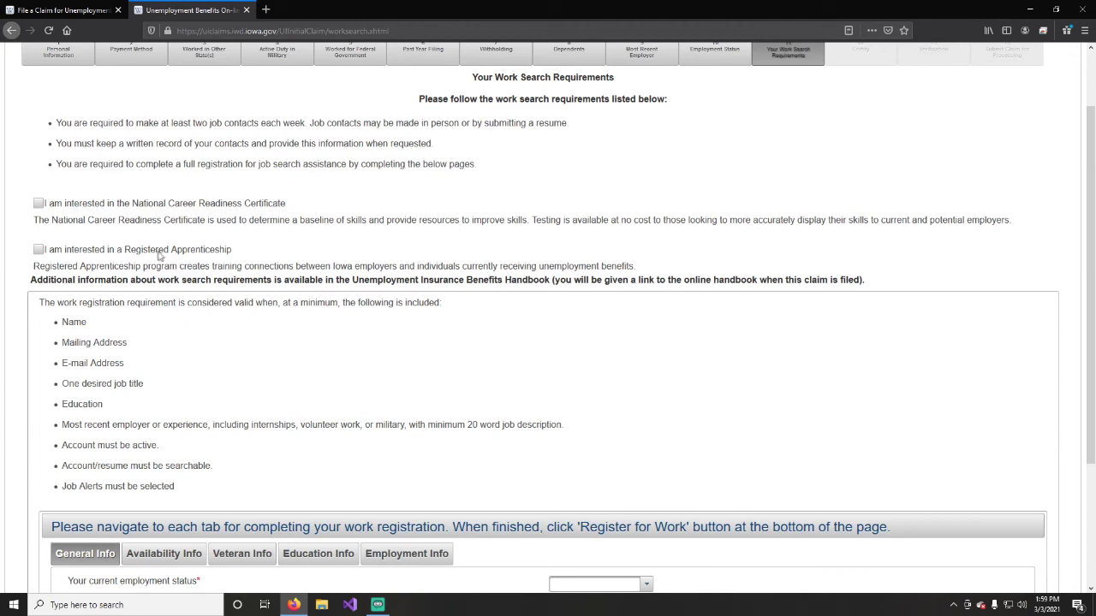
{"action": "scroll", "coordinate": [241, 259], "scroll_direction": "down", "scroll_amount": 1}
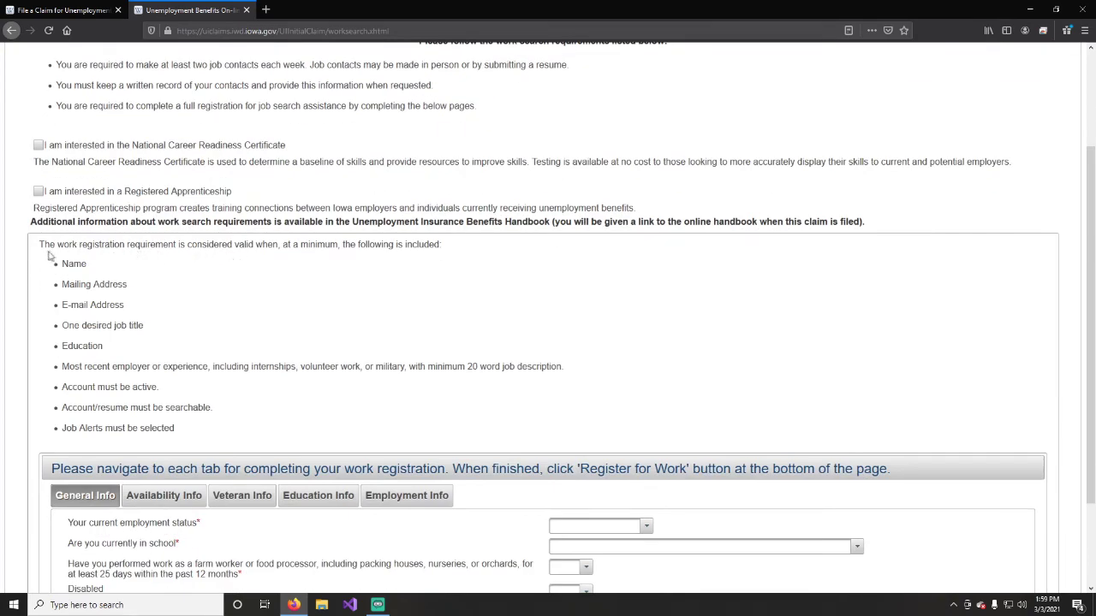
{"action": "scroll", "coordinate": [125, 270], "scroll_direction": "down", "scroll_amount": 2}
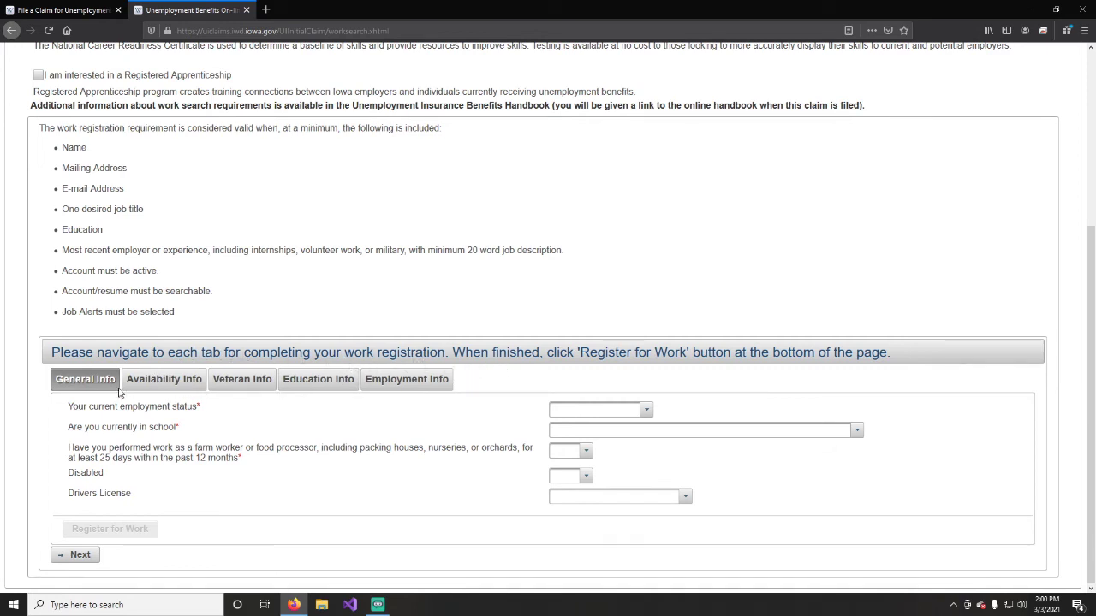
{"action": "left_click", "coordinate": [644, 409]}
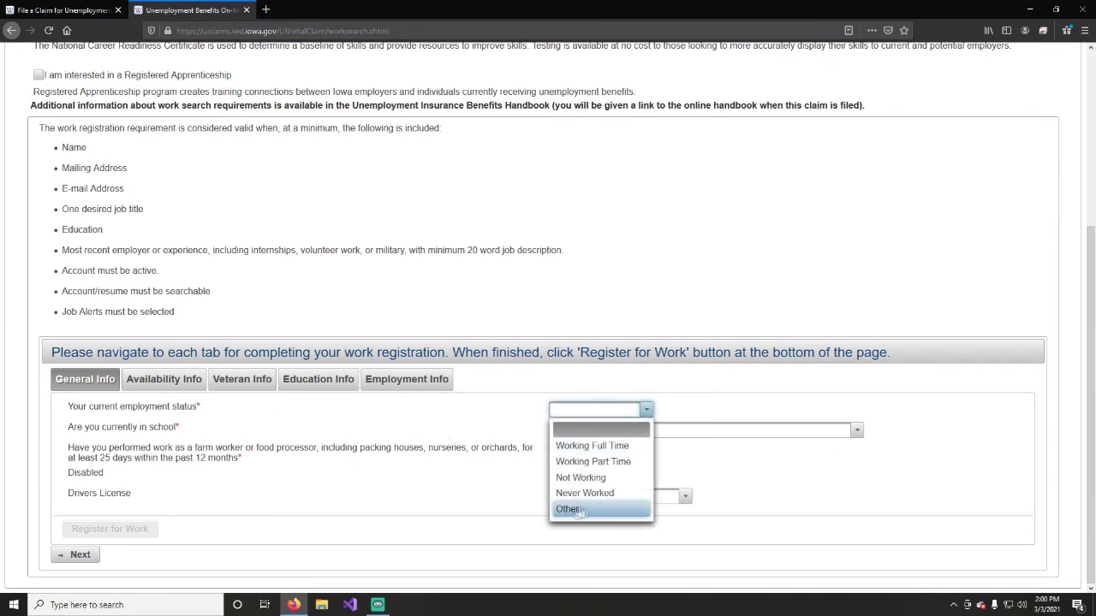
{"action": "left_click", "coordinate": [582, 478]}
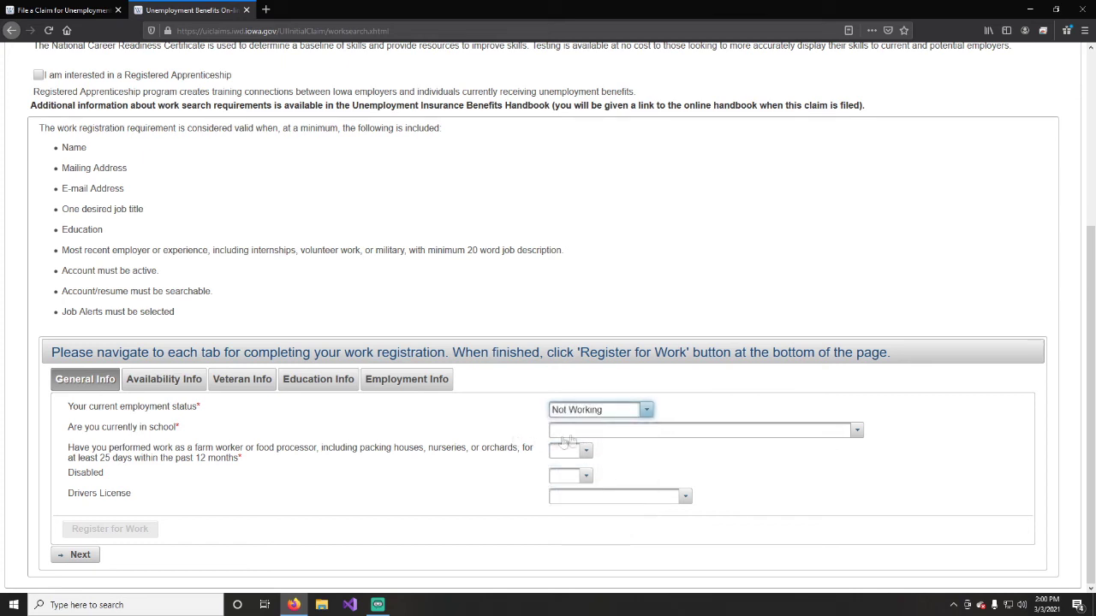
{"action": "left_click", "coordinate": [578, 432]}
{"action": "left_click", "coordinate": [590, 515]}
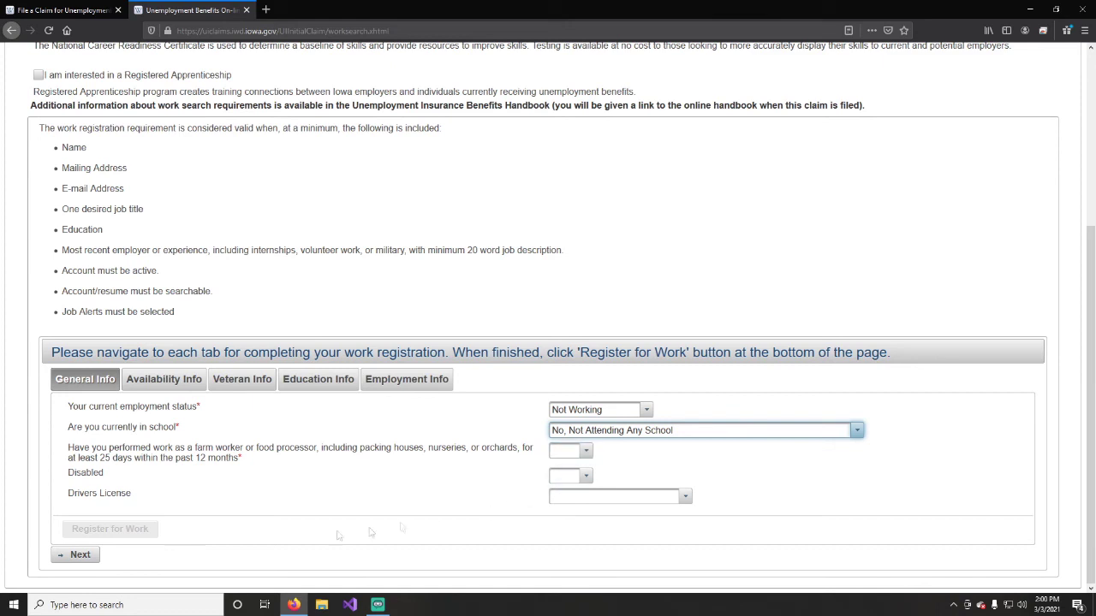
{"action": "left_click", "coordinate": [74, 556]}
{"action": "scroll", "coordinate": [223, 503], "scroll_direction": "down", "scroll_amount": 1}
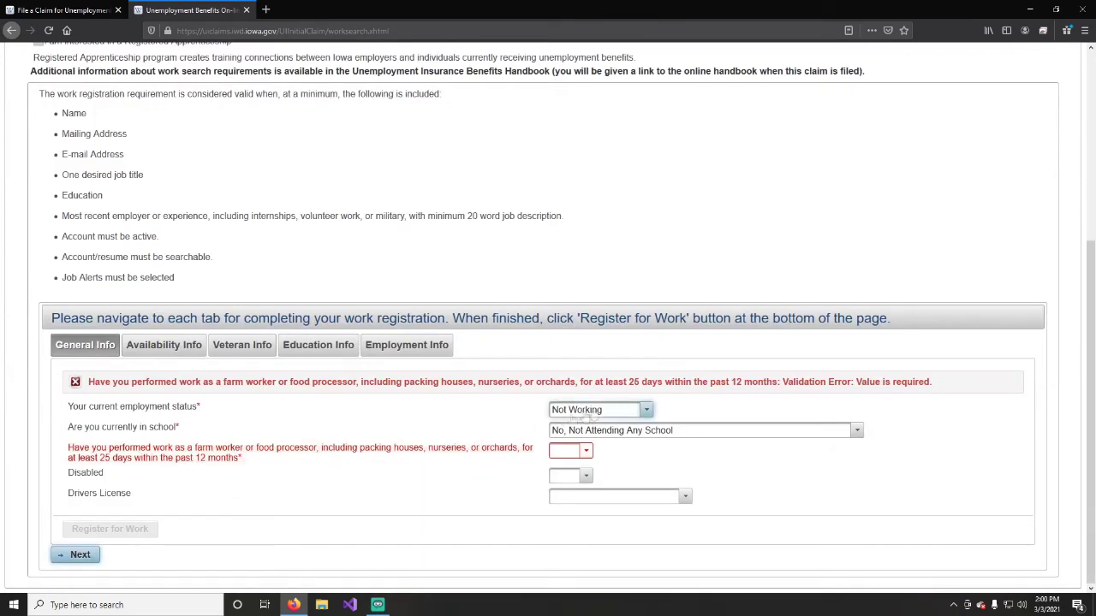
{"action": "scroll", "coordinate": [604, 400], "scroll_direction": "up", "scroll_amount": 3}
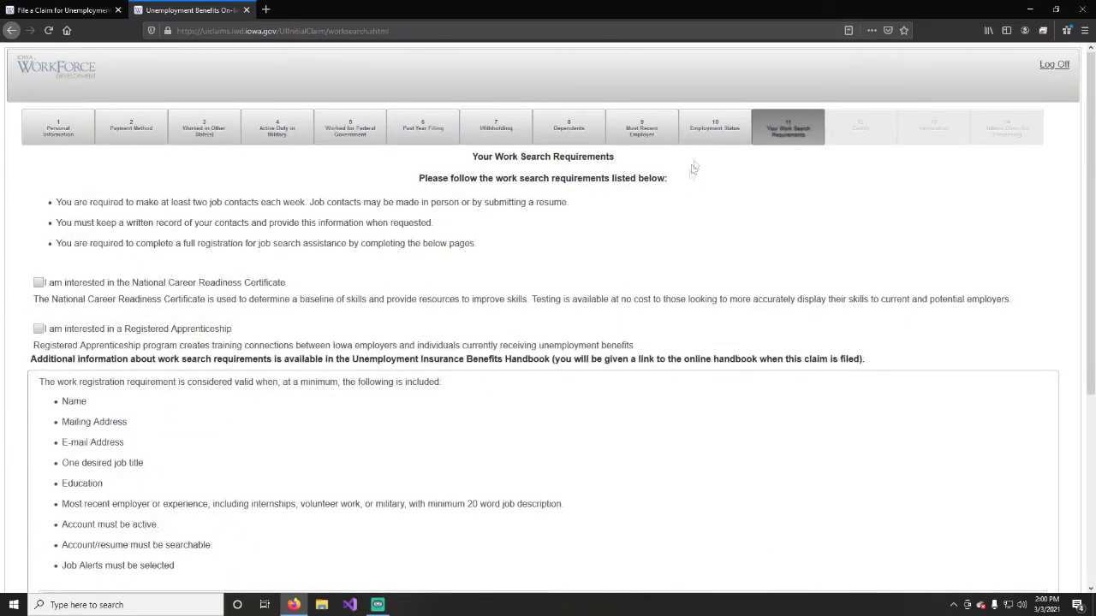
Switch employment status back to the COVID-19 temporary layoff and advance to the Certify step.
{"action": "left_click", "coordinate": [709, 133]}
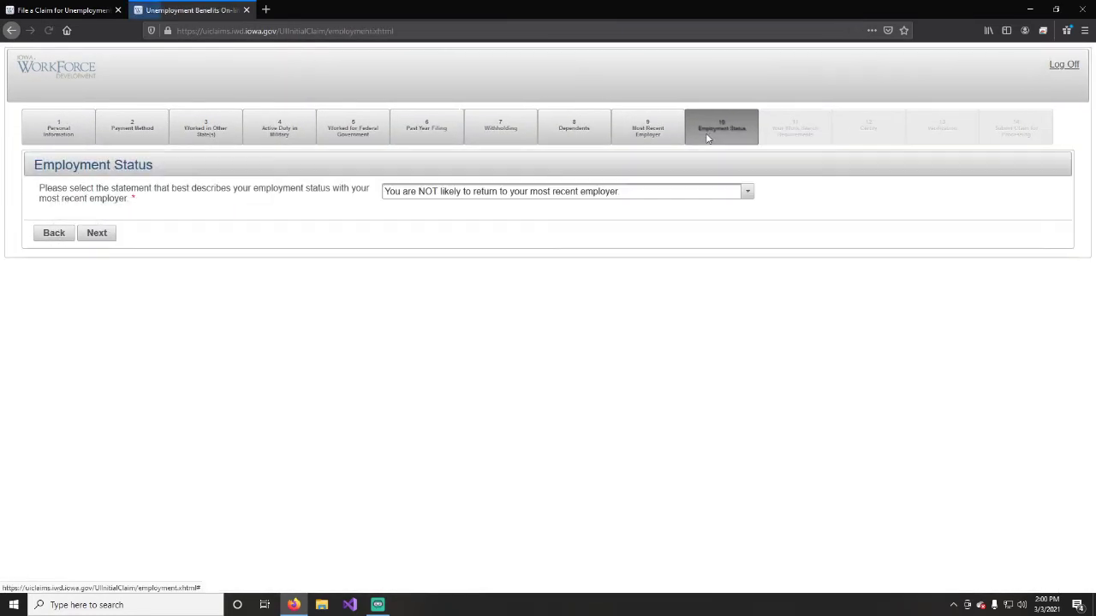
{"action": "left_click", "coordinate": [492, 194]}
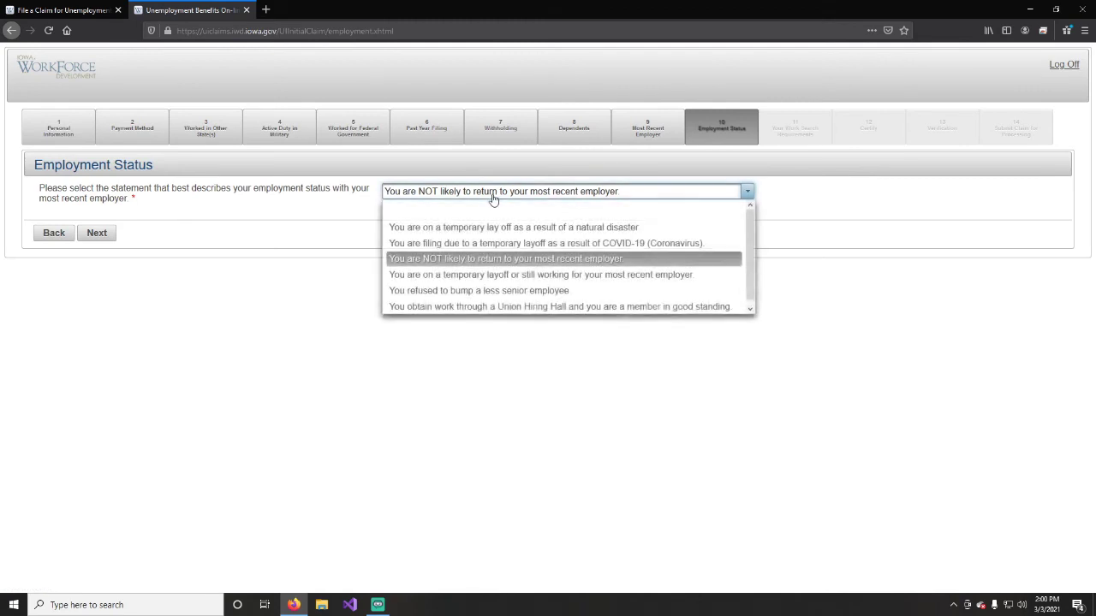
{"action": "left_click", "coordinate": [465, 245]}
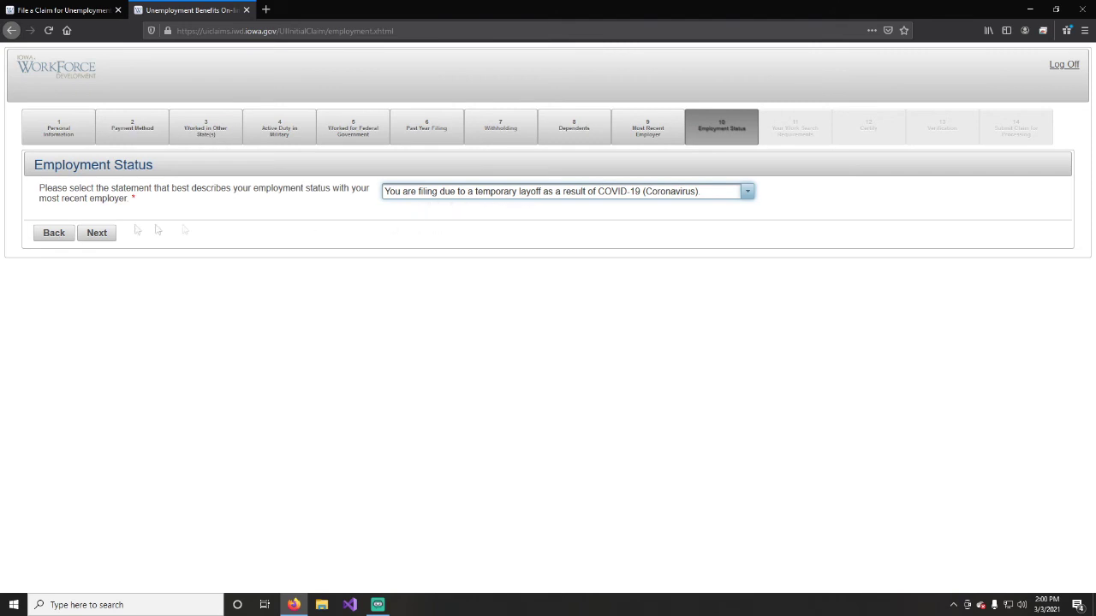
{"action": "left_click", "coordinate": [99, 234]}
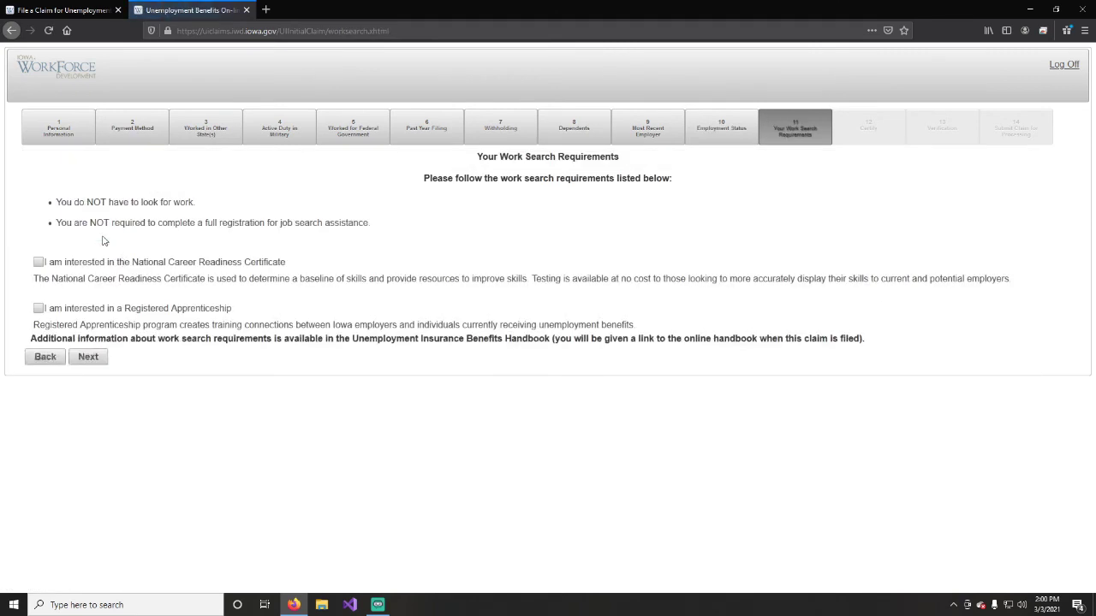
{"action": "left_click", "coordinate": [91, 364]}
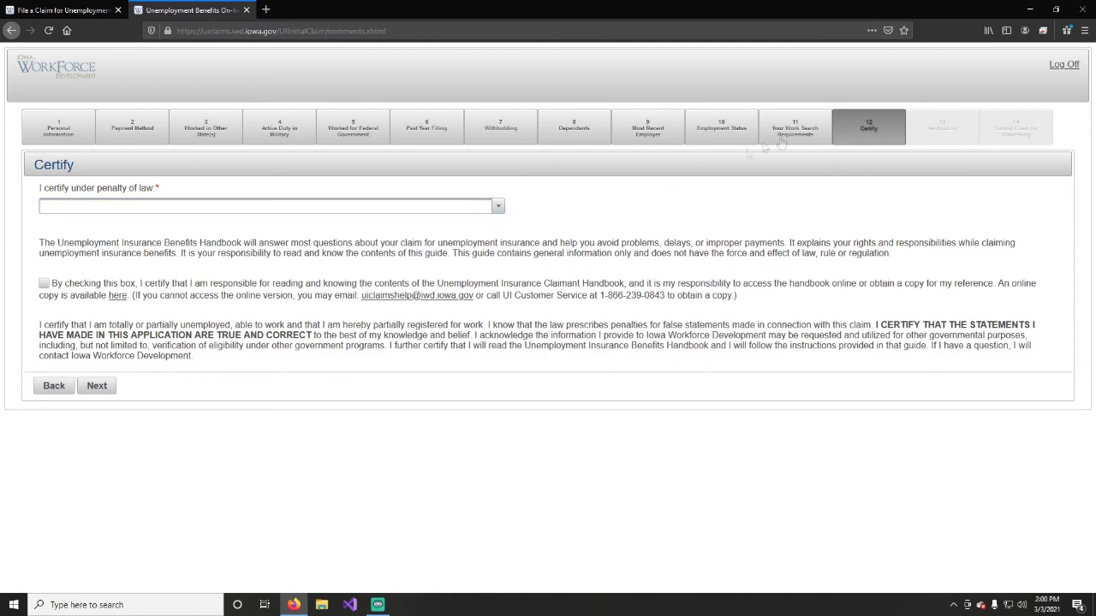
Certify as a U.S. citizen or national, acknowledge the claimant handbook, and continue to Verification.
{"action": "left_click", "coordinate": [497, 208]}
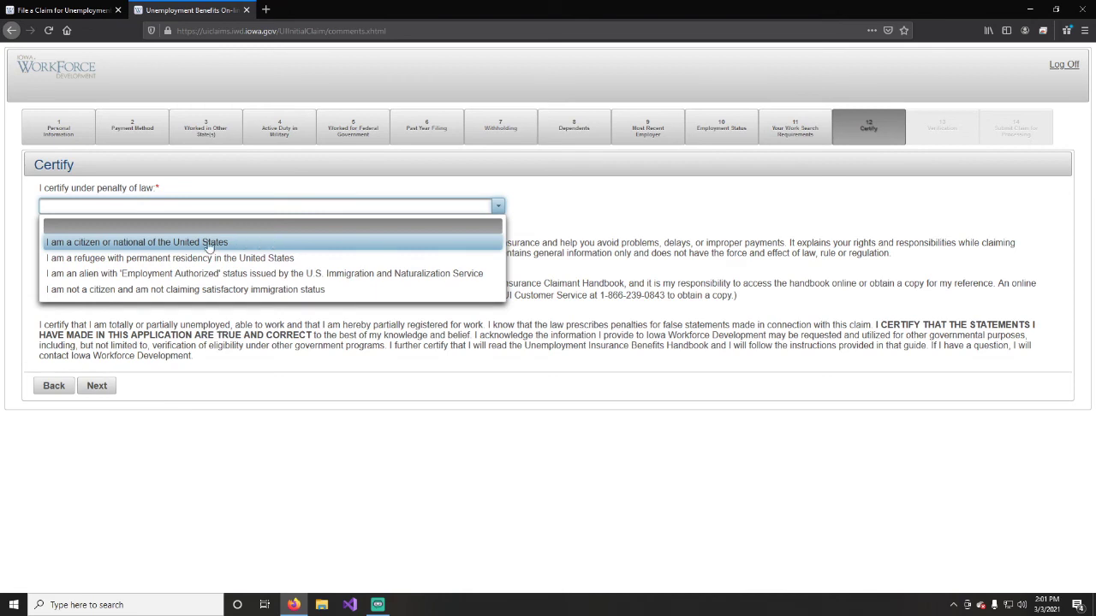
{"action": "left_click", "coordinate": [161, 243]}
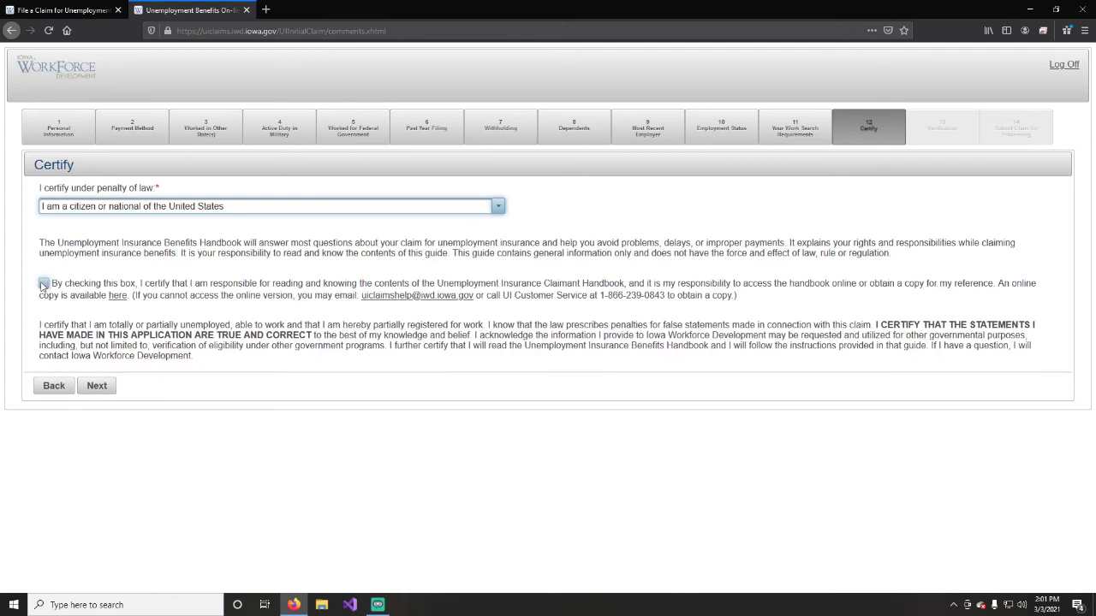
{"action": "left_click", "coordinate": [43, 284]}
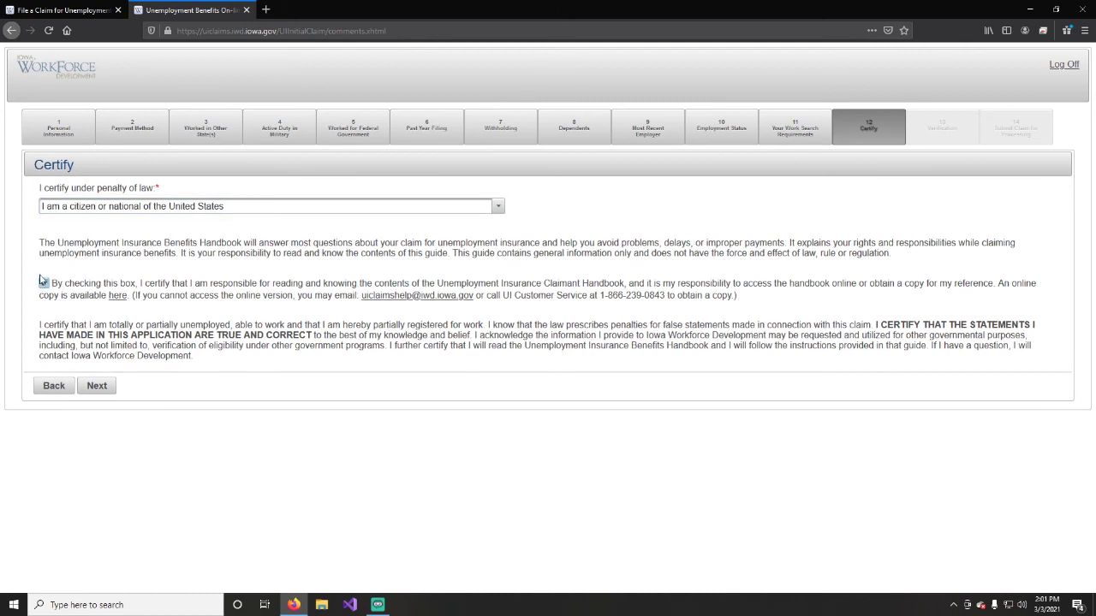
{"action": "left_click", "coordinate": [97, 386]}
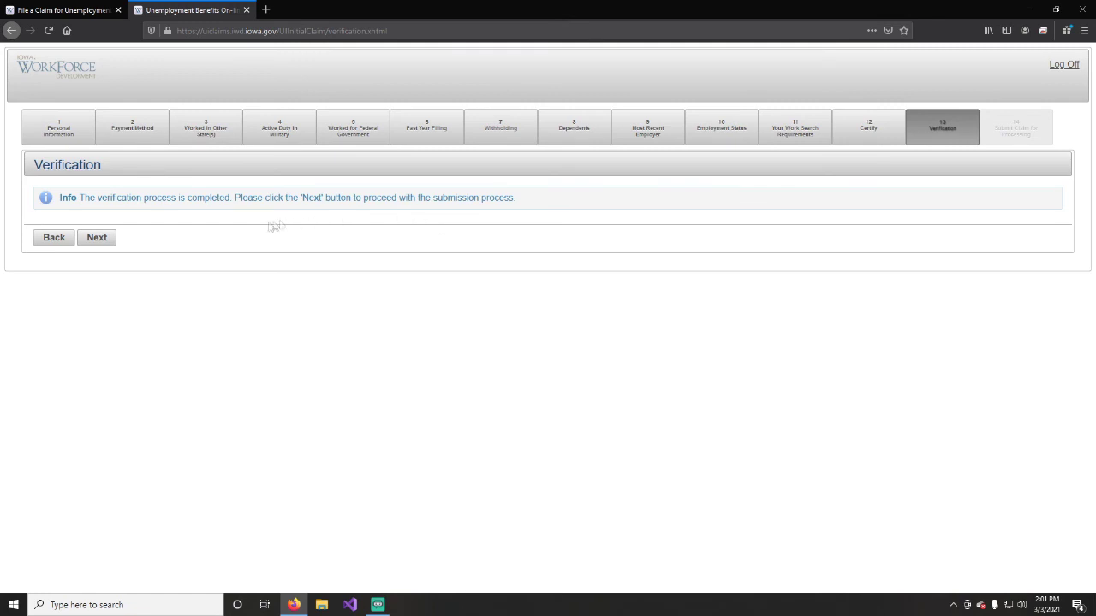
{"action": "left_click", "coordinate": [108, 239]}
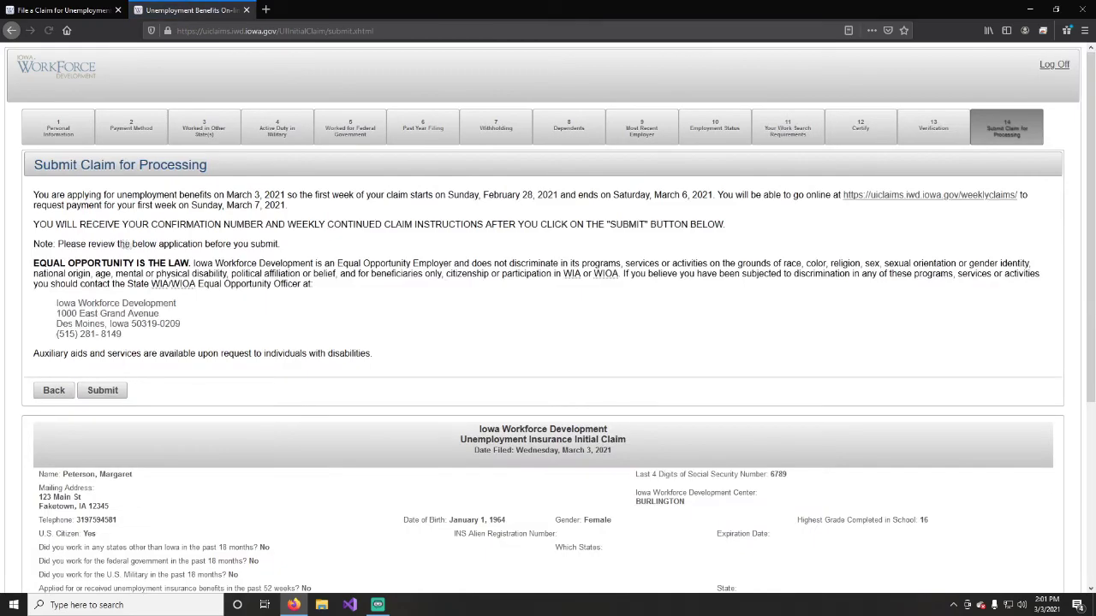
{"action": "scroll", "coordinate": [383, 262], "scroll_direction": "down", "scroll_amount": 3}
{"action": "scroll", "coordinate": [383, 262], "scroll_direction": "up", "scroll_amount": 3}
{"action": "scroll", "coordinate": [382, 262], "scroll_direction": "down", "scroll_amount": 5}
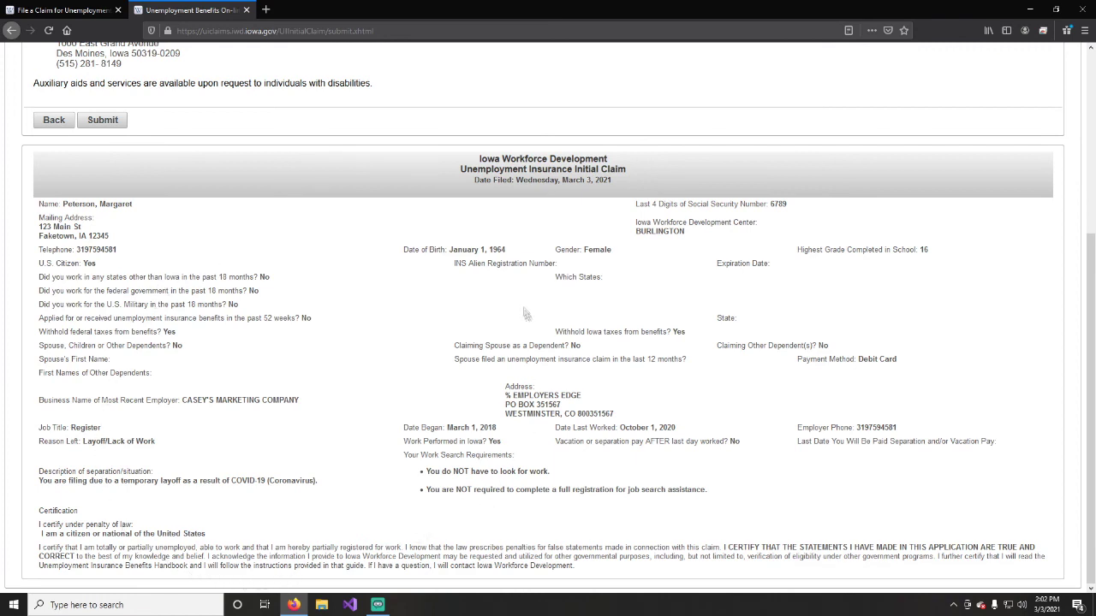
{"action": "scroll", "coordinate": [423, 246], "scroll_direction": "up", "scroll_amount": 5}
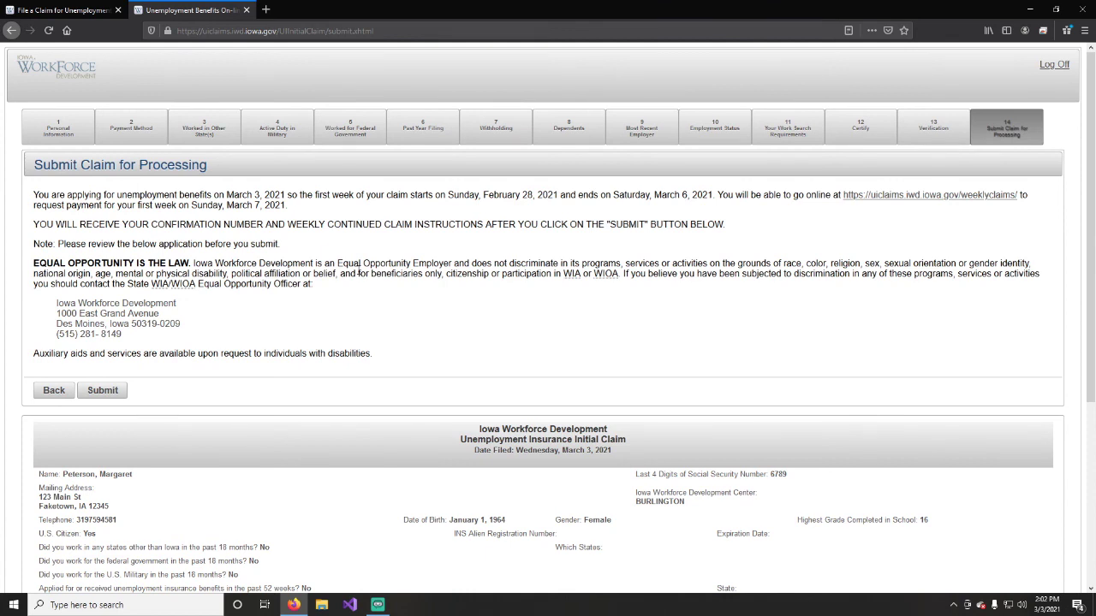
{"action": "scroll", "coordinate": [358, 273], "scroll_direction": "down", "scroll_amount": 1}
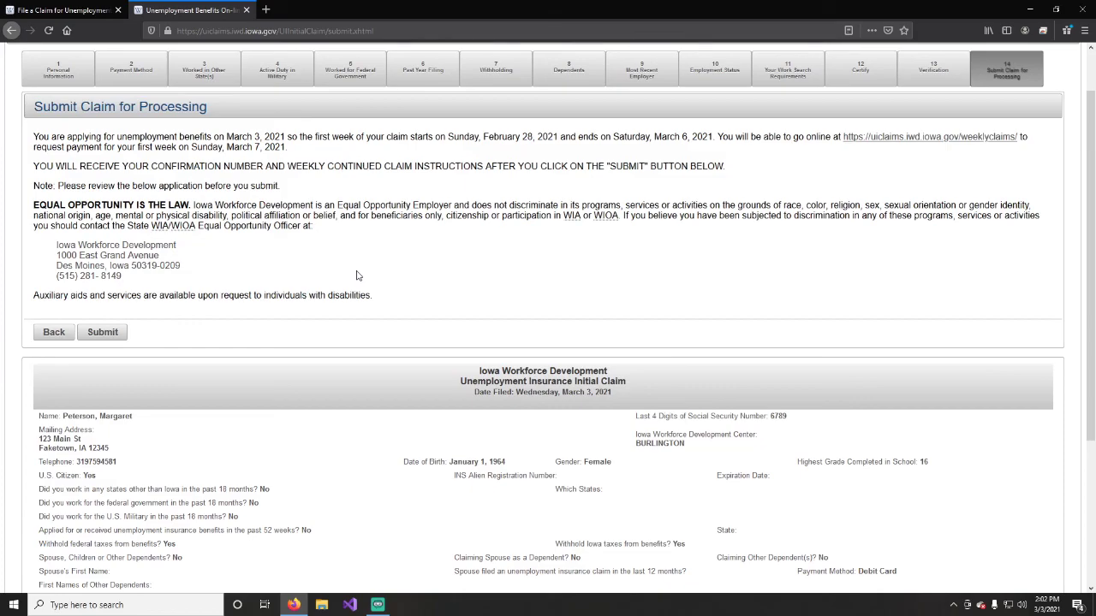
{"action": "scroll", "coordinate": [357, 274], "scroll_direction": "down", "scroll_amount": 4}
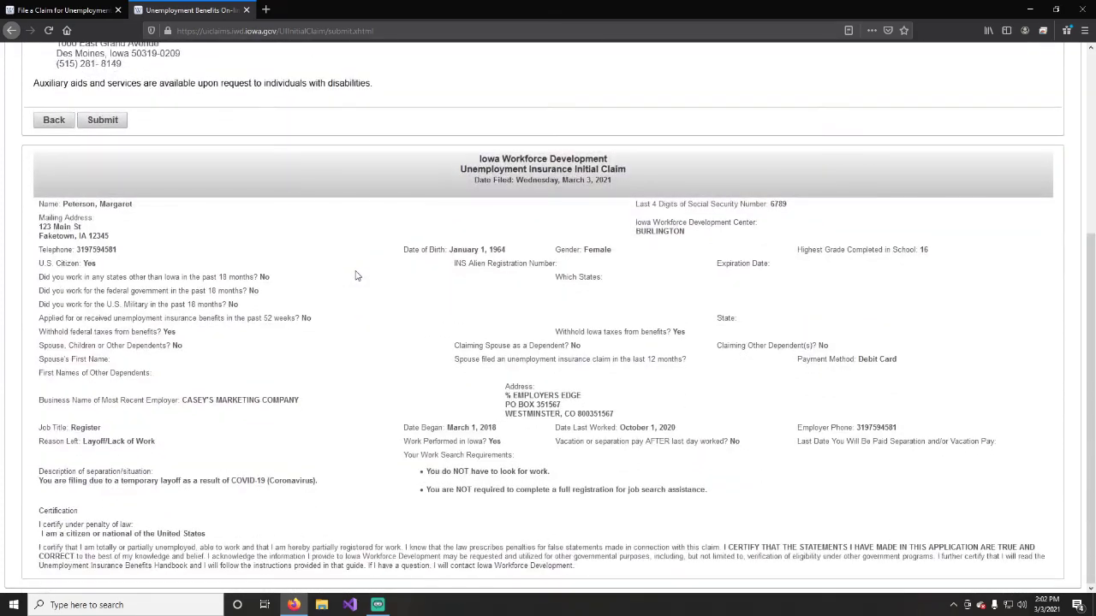
{"action": "scroll", "coordinate": [356, 275], "scroll_direction": "up", "scroll_amount": 4}
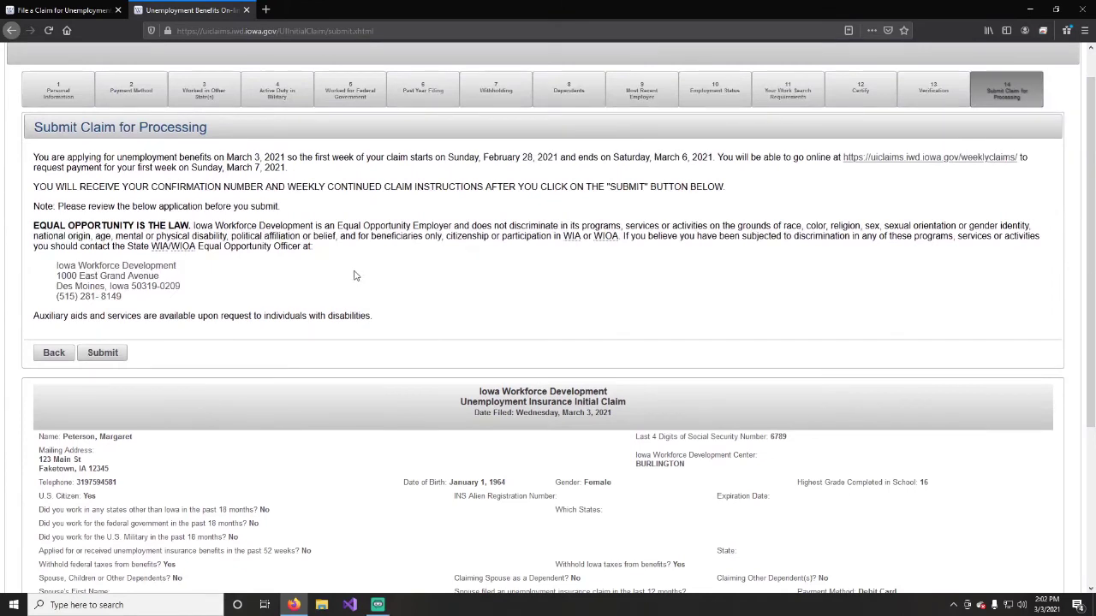
{"action": "scroll", "coordinate": [356, 275], "scroll_direction": "up", "scroll_amount": 1}
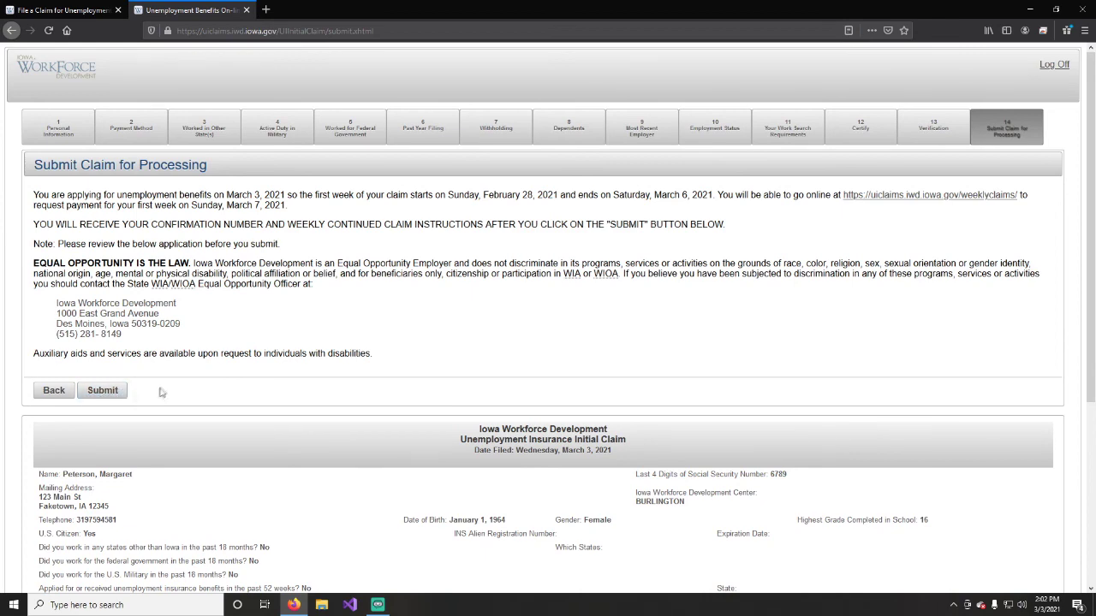
{"action": "scroll", "coordinate": [162, 390], "scroll_direction": "down", "scroll_amount": 2}
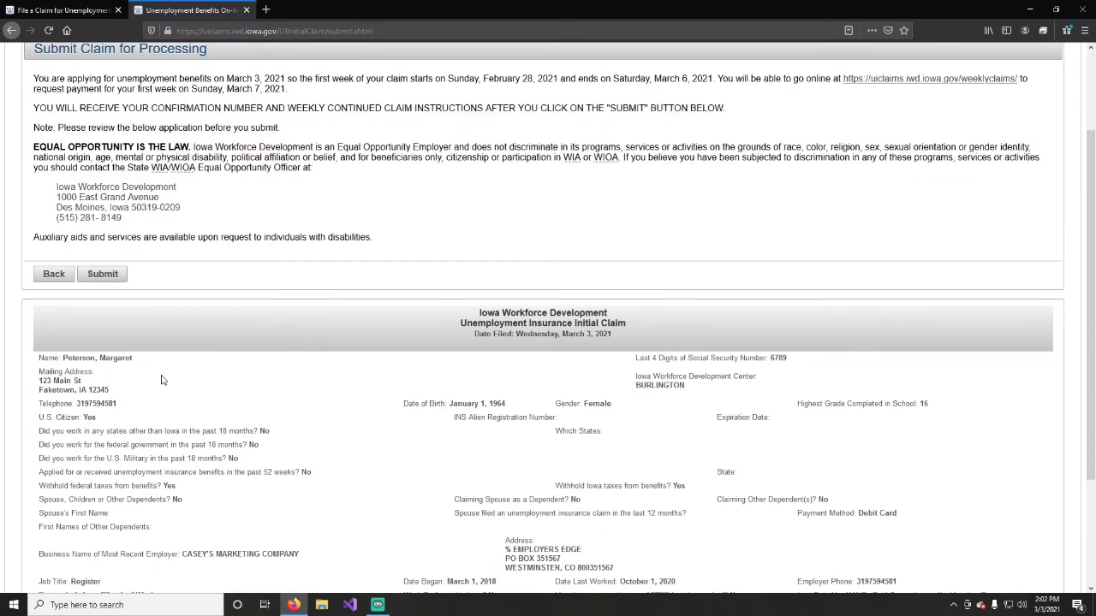